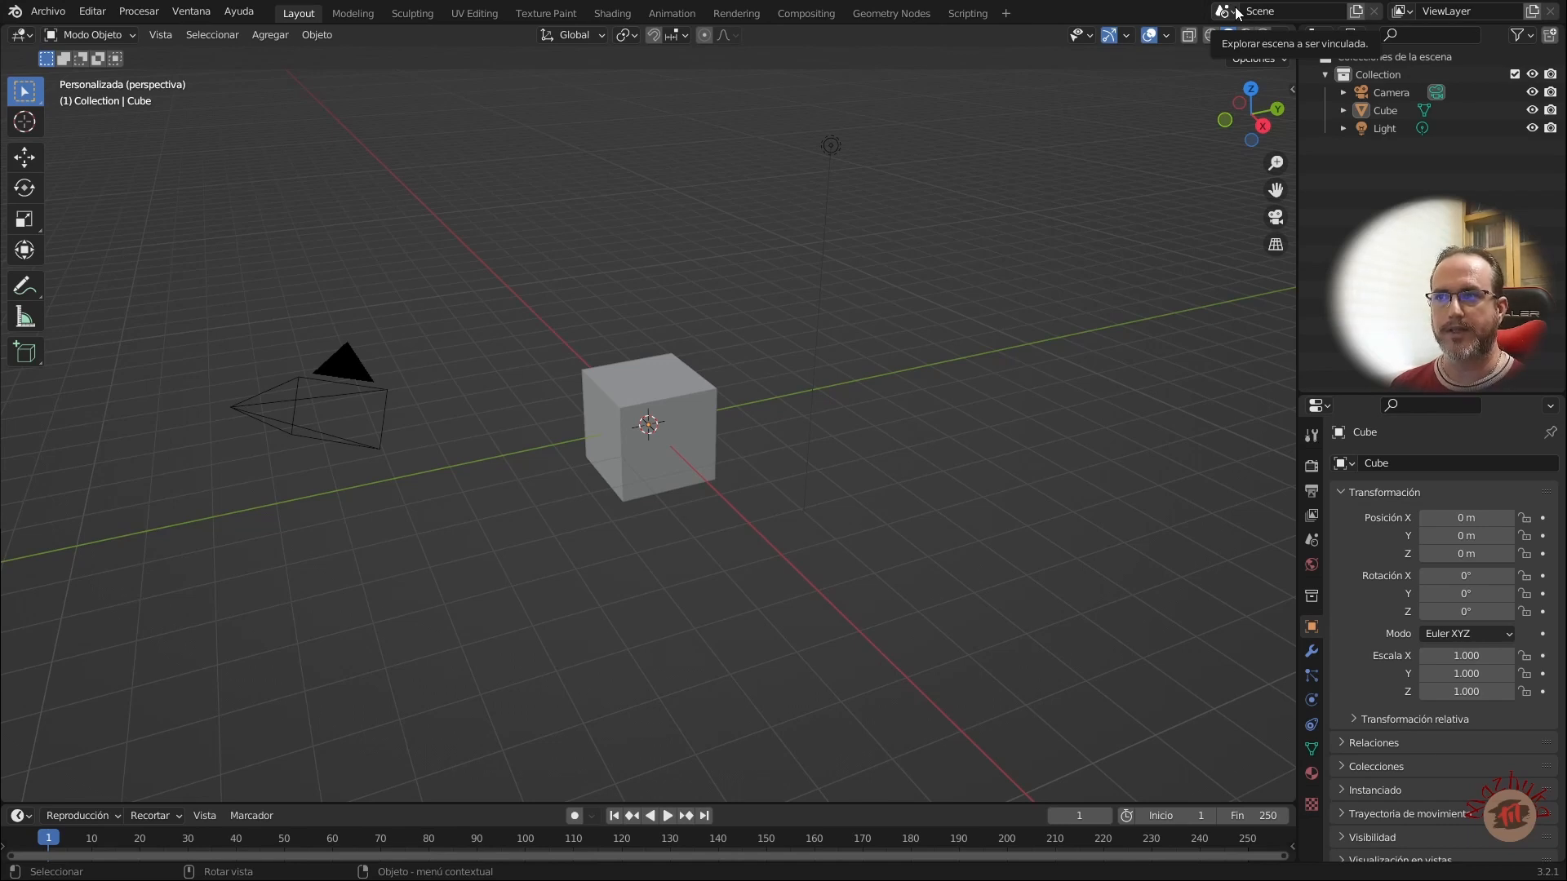
Step: Add a new empty scene to the file using the Nueva scene type
click(1224, 10)
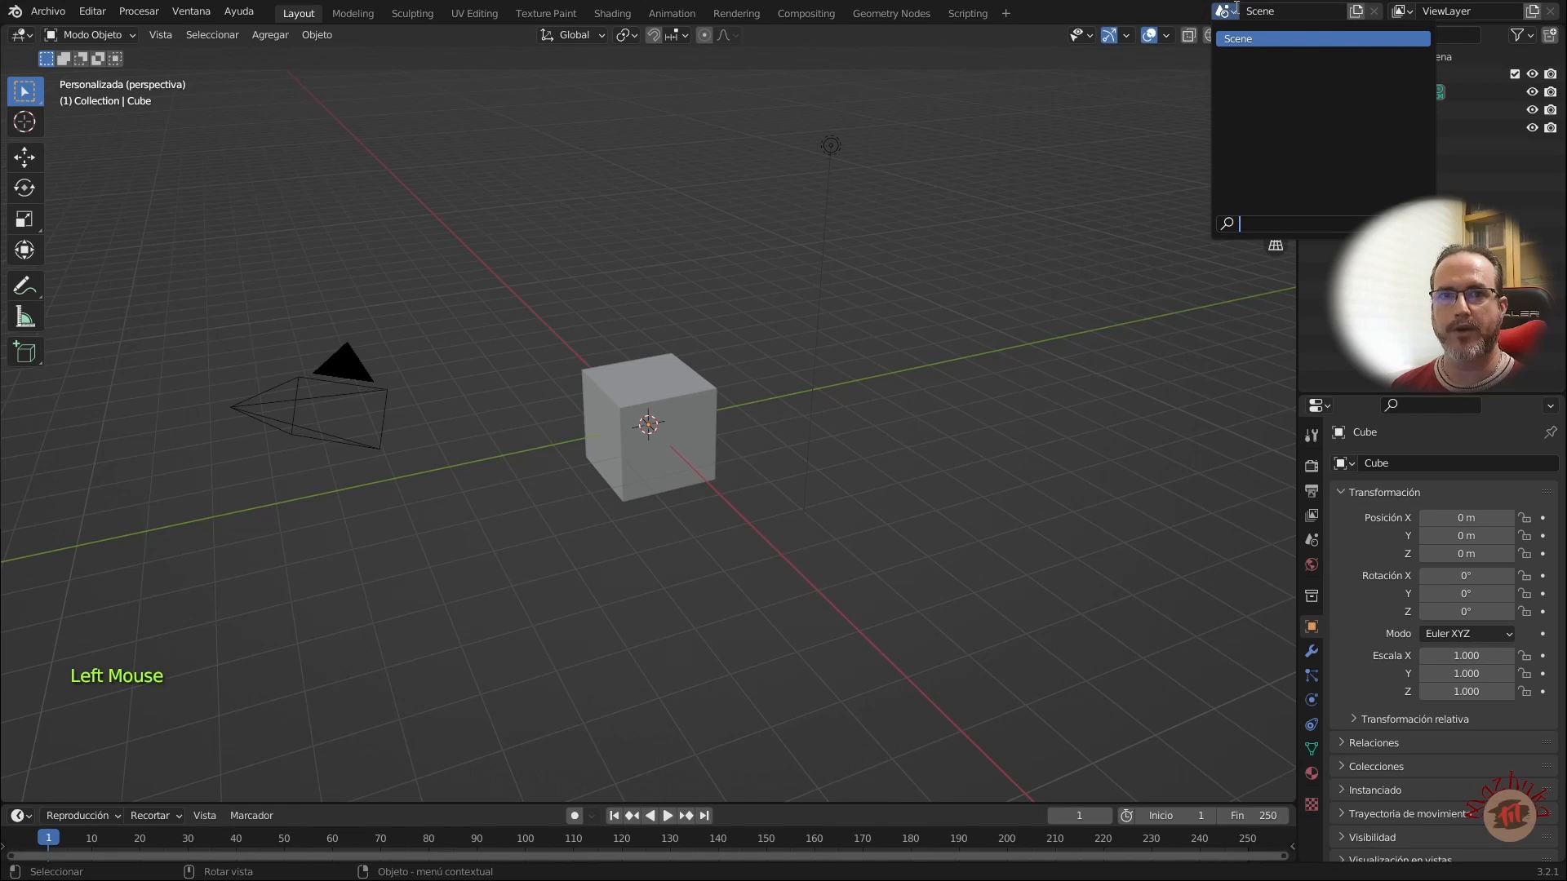
click(1303, 16)
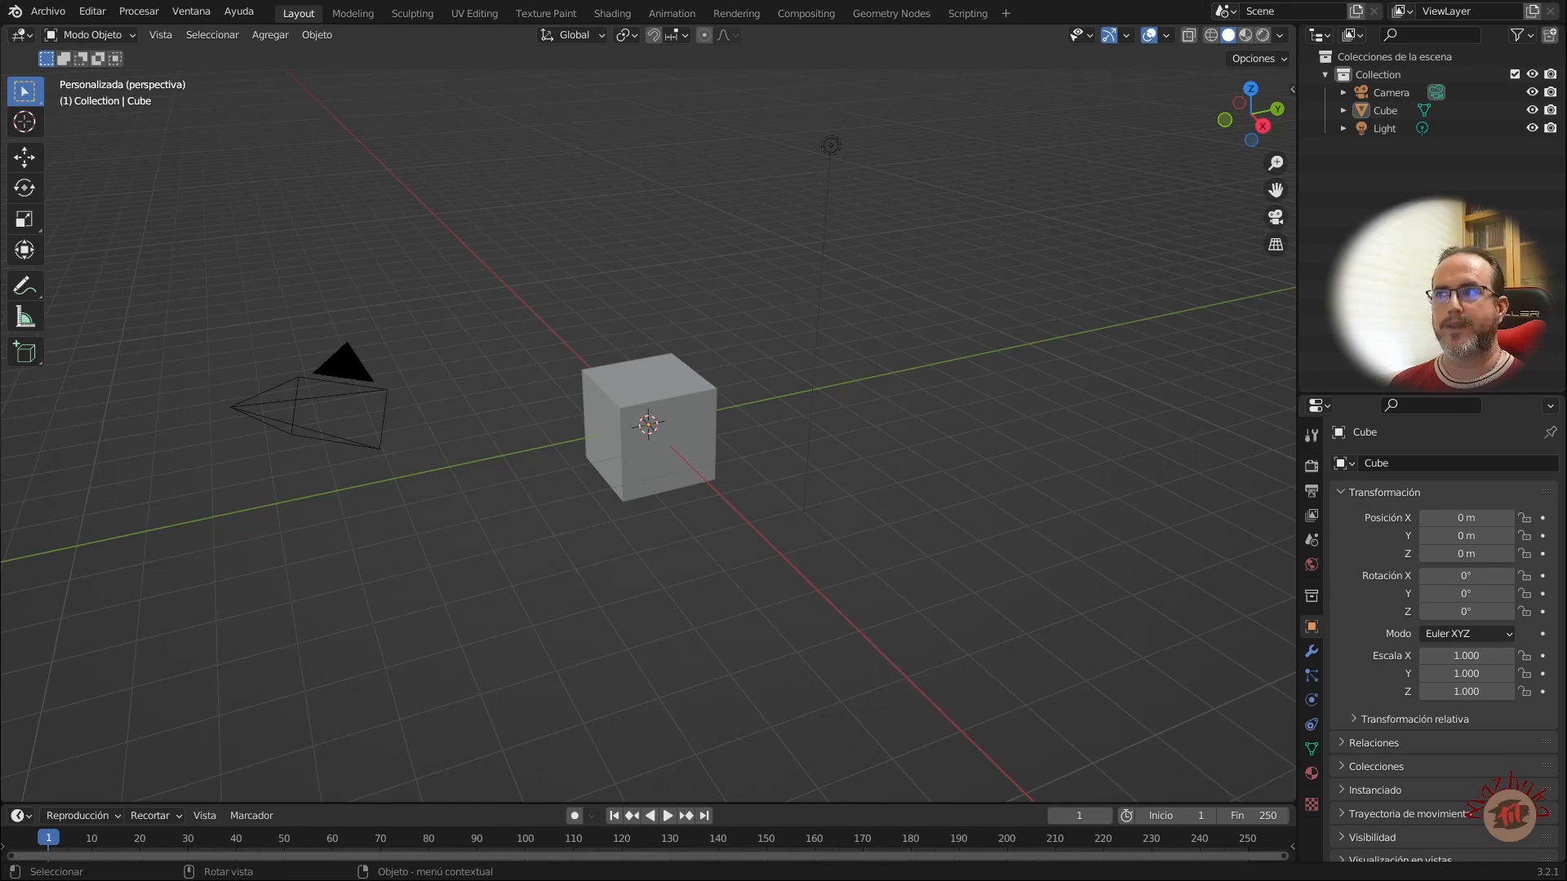
click(1357, 12)
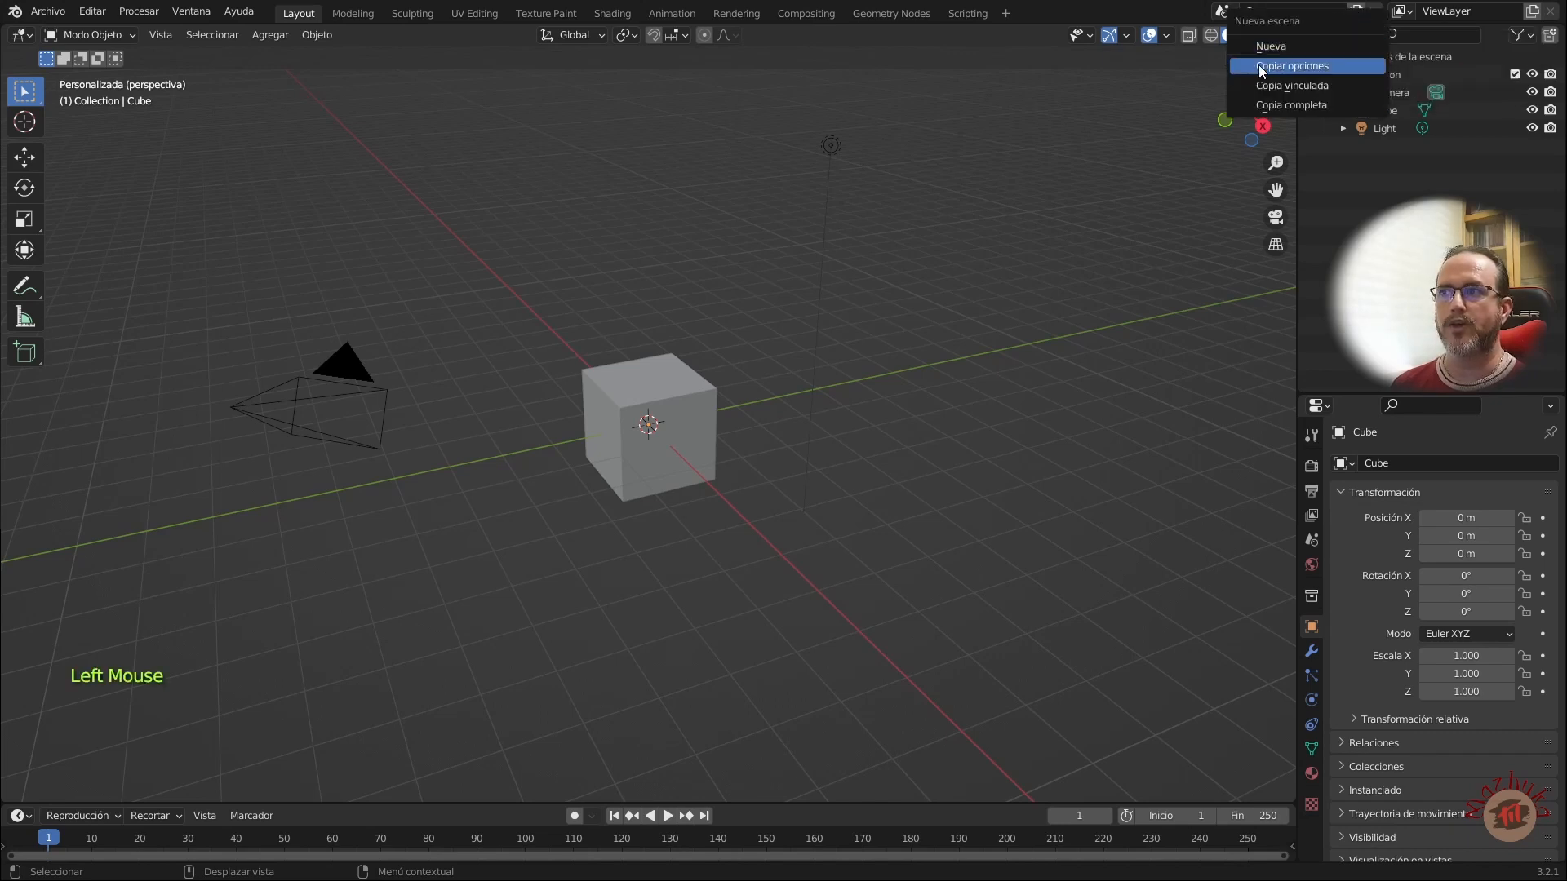
click(1300, 47)
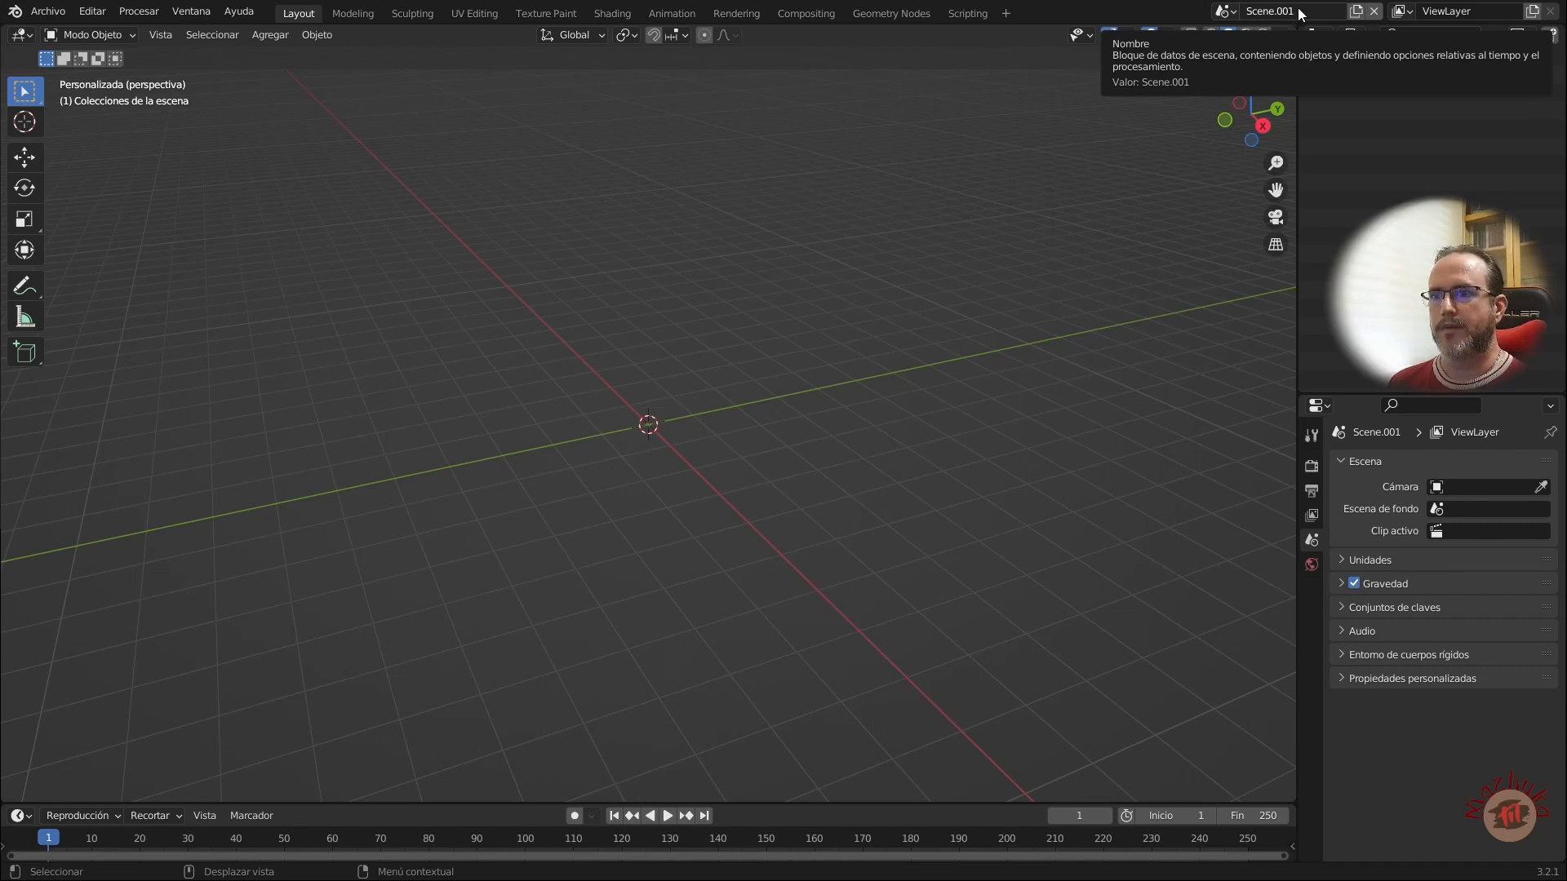
Step: Rename the newly added empty scene as Escena Nueva
click(1301, 12)
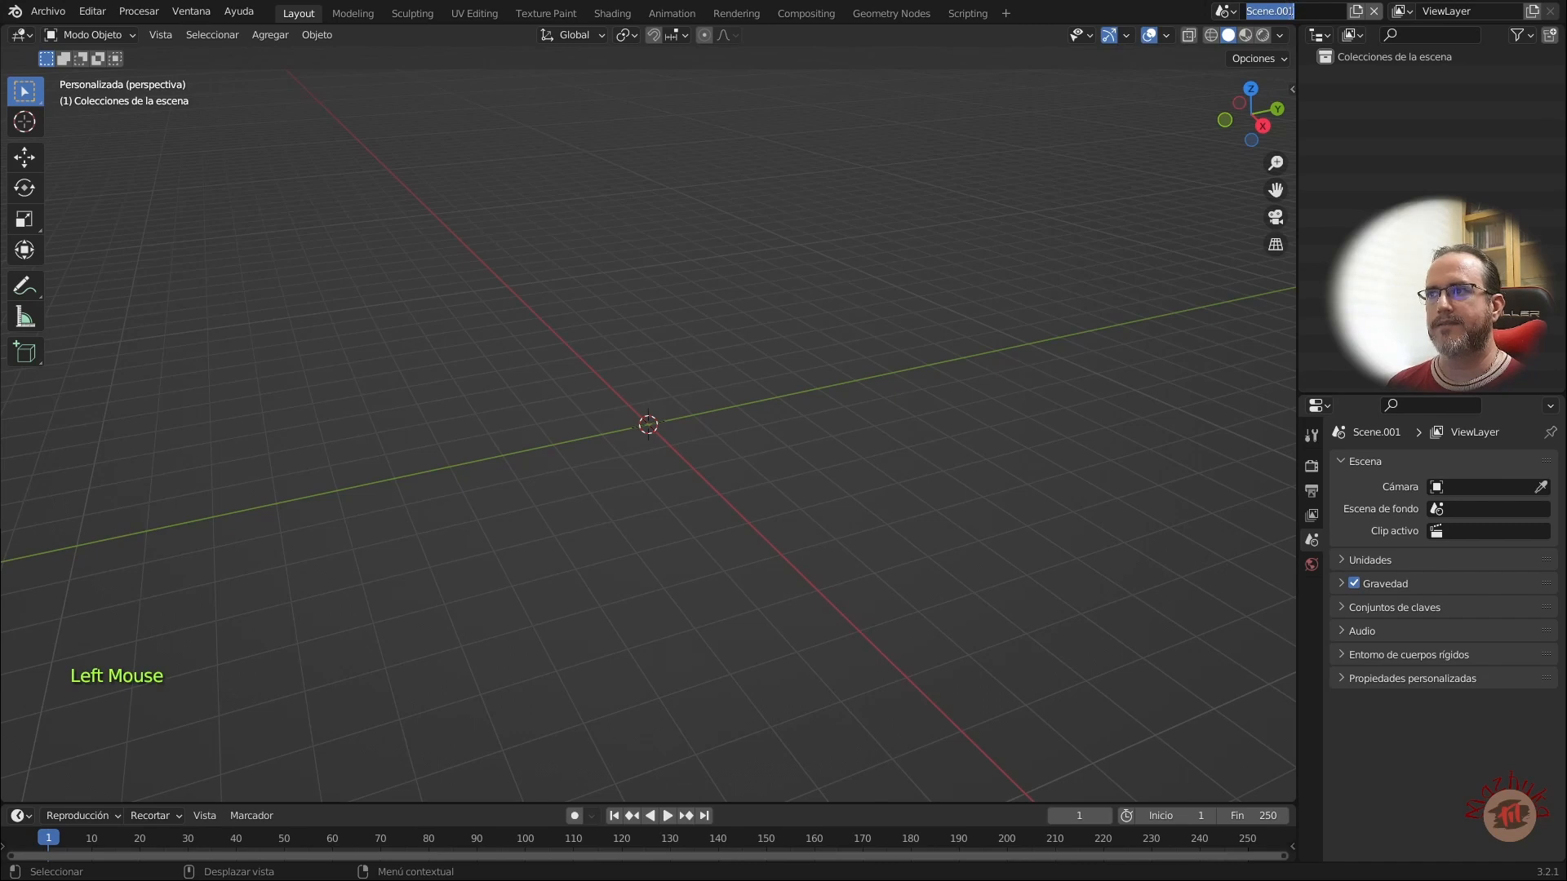
drag(1277, 12, 1313, 7)
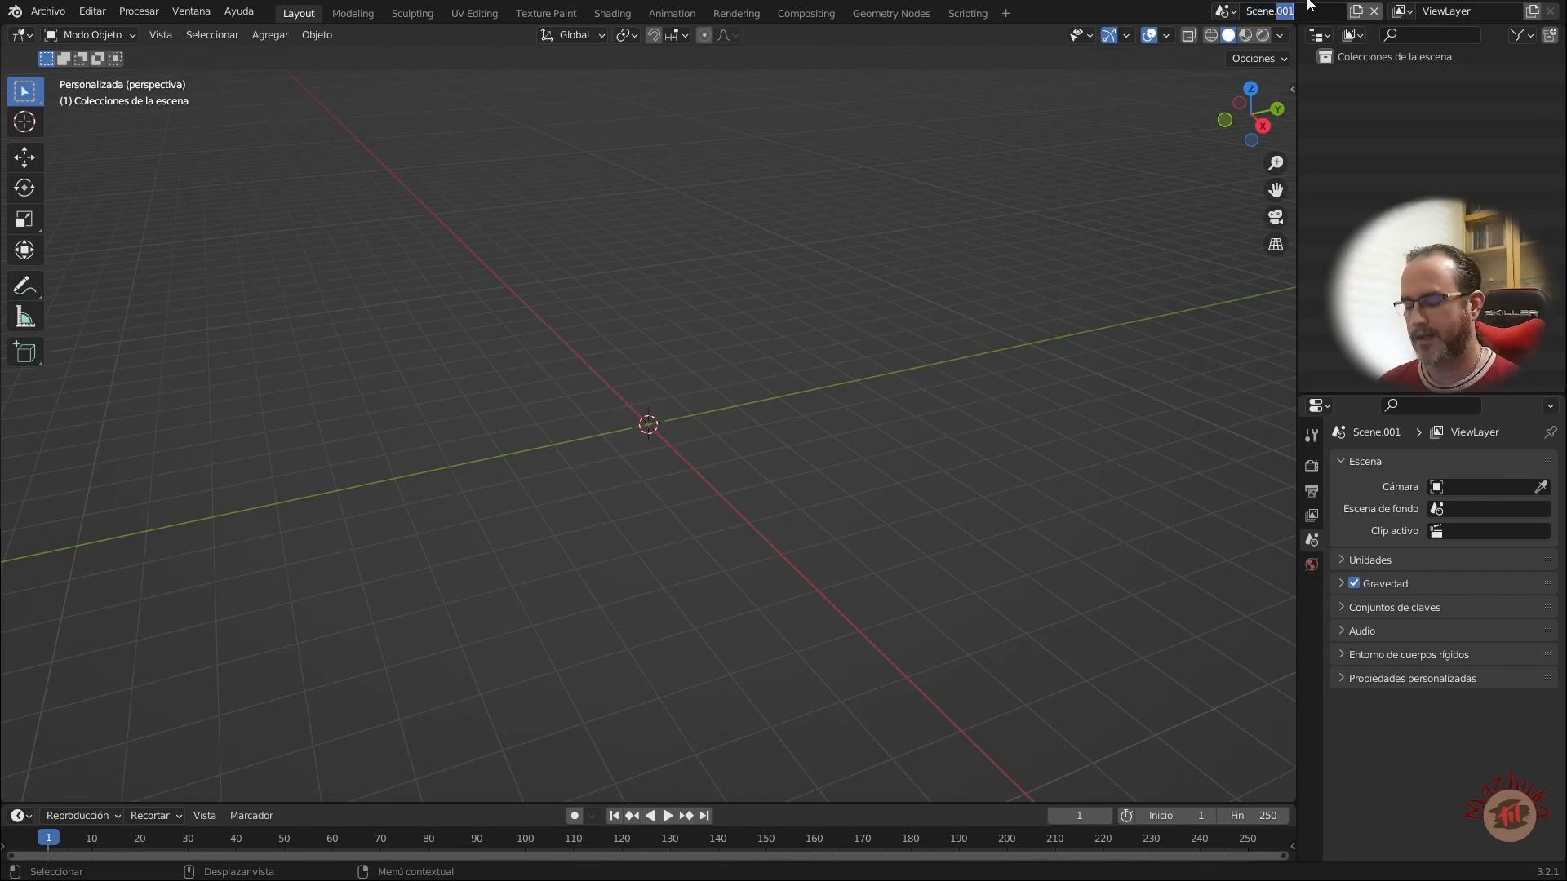
text(Ne)
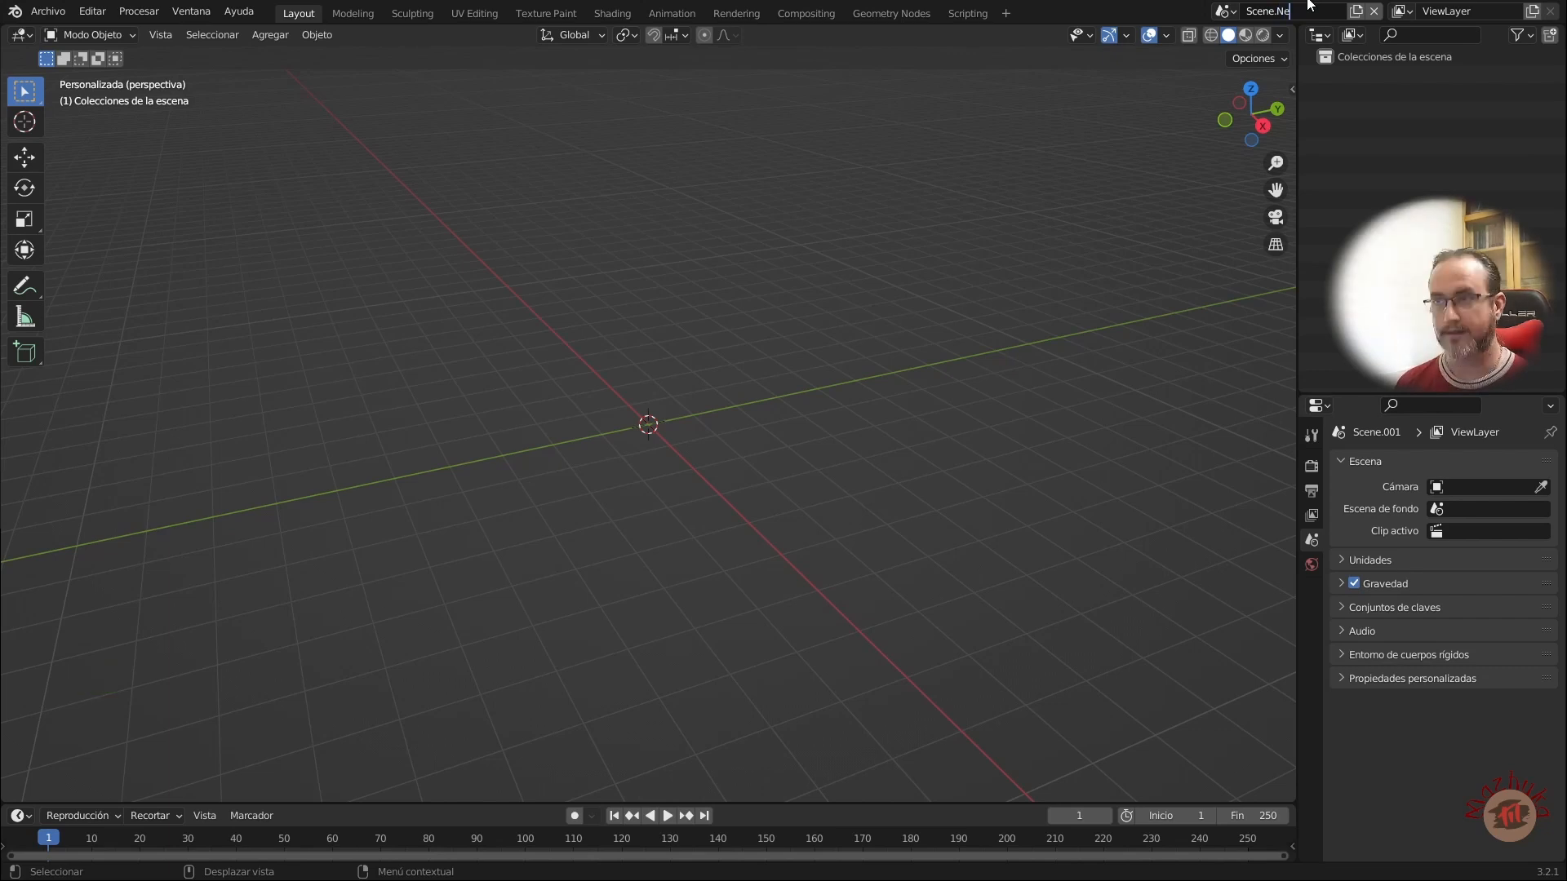
key(BackSpace)
key(BackSpace)
key(BackSpace)
key(BackSpace)
key(BackSpace)
key(BackSpace)
key(BackSpace)
key(BackSpace)
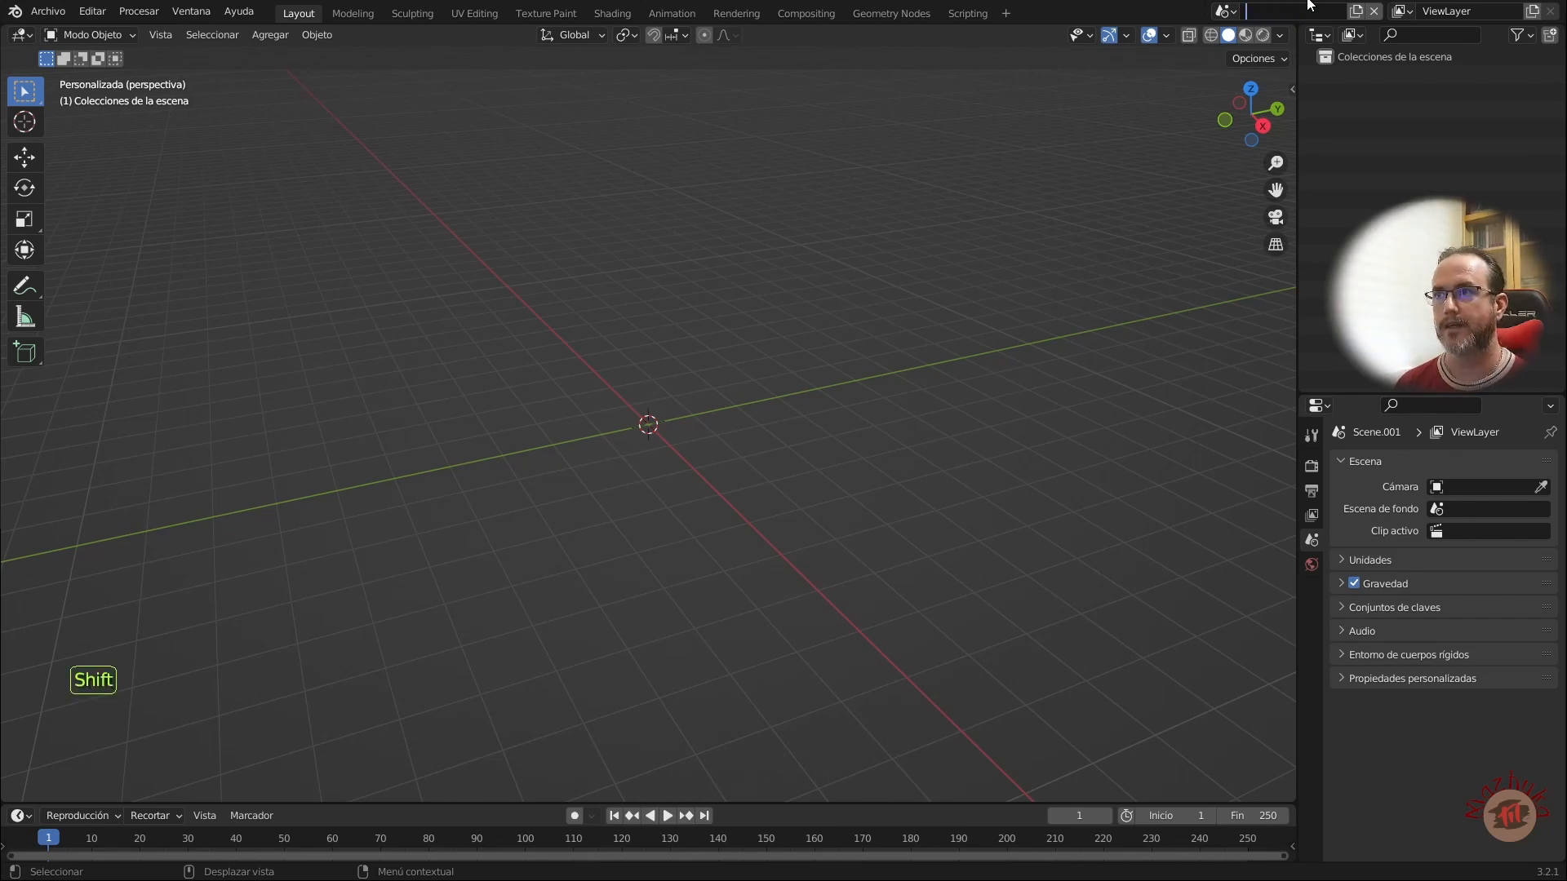
text(Escena)
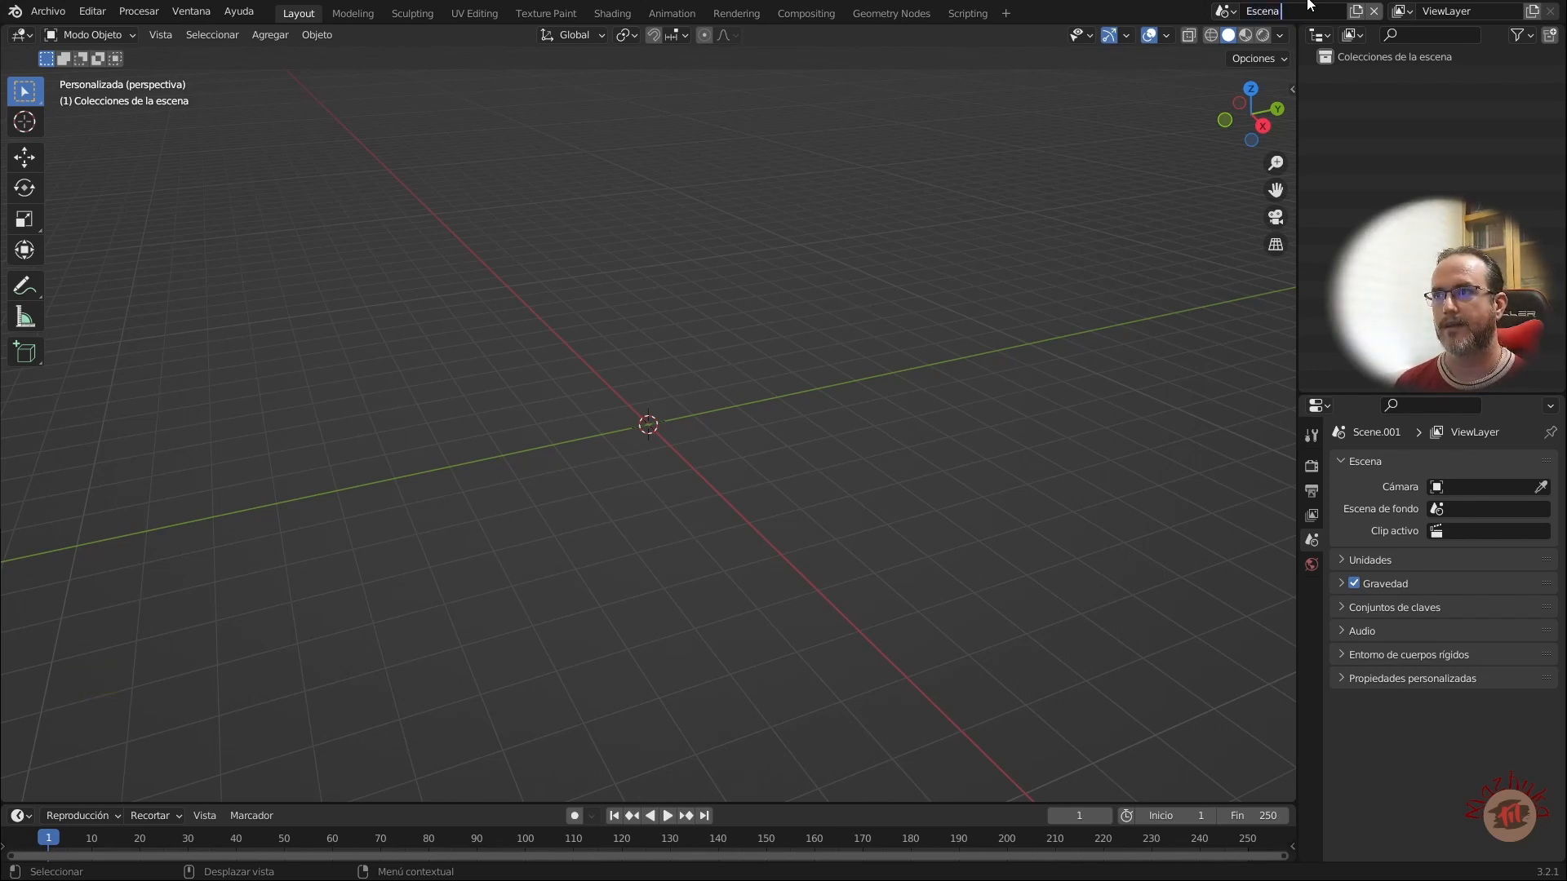
text( Nueva)
key(Return)
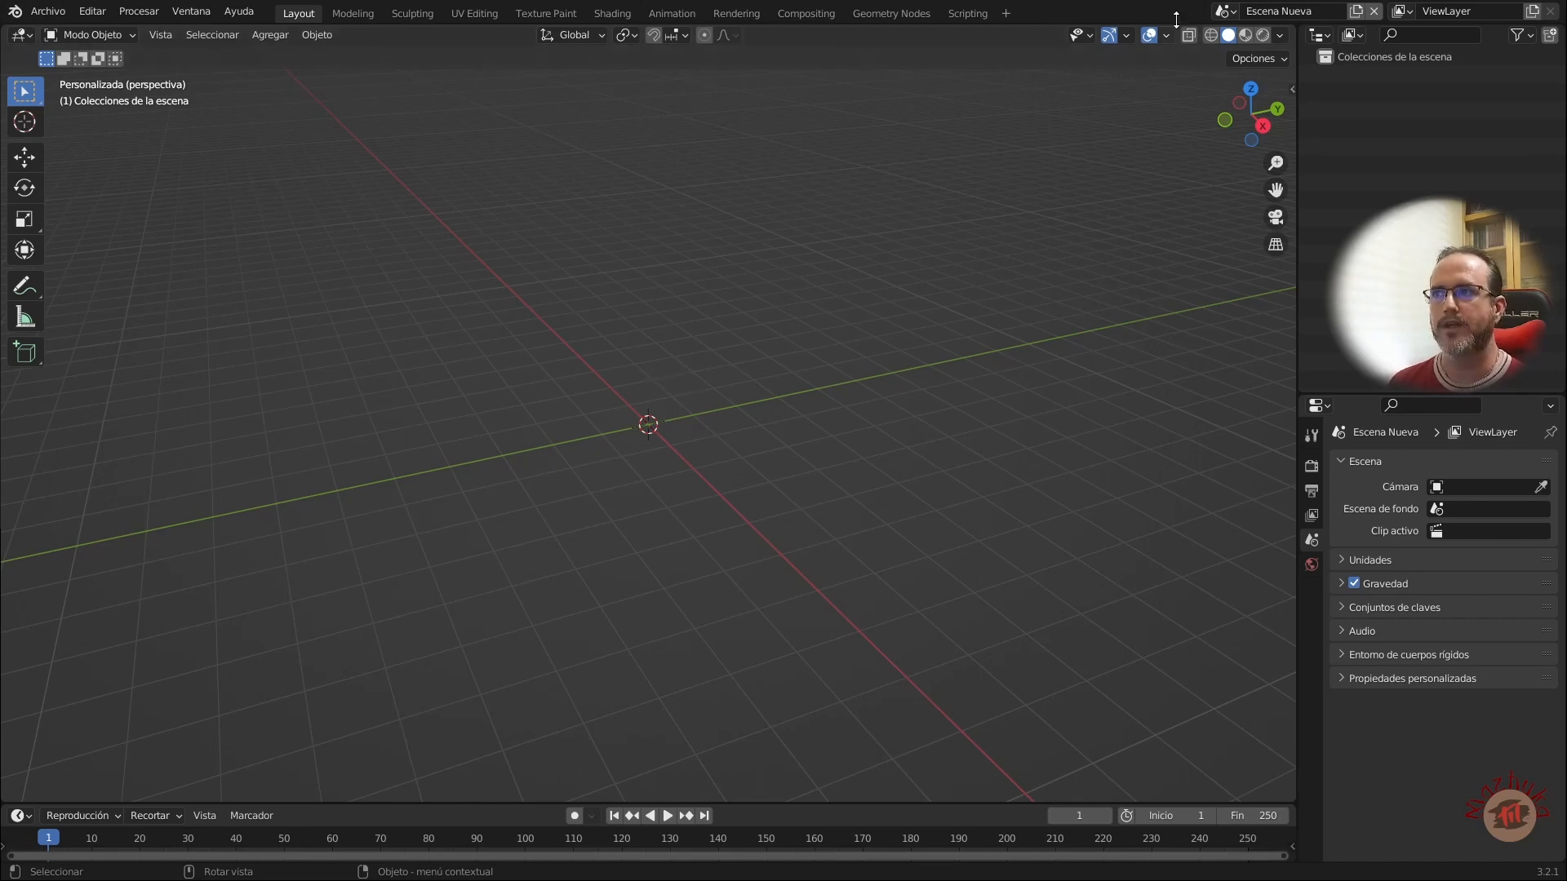
Step: Switch to the scene containing the cube and rename it Escena Original
click(1233, 14)
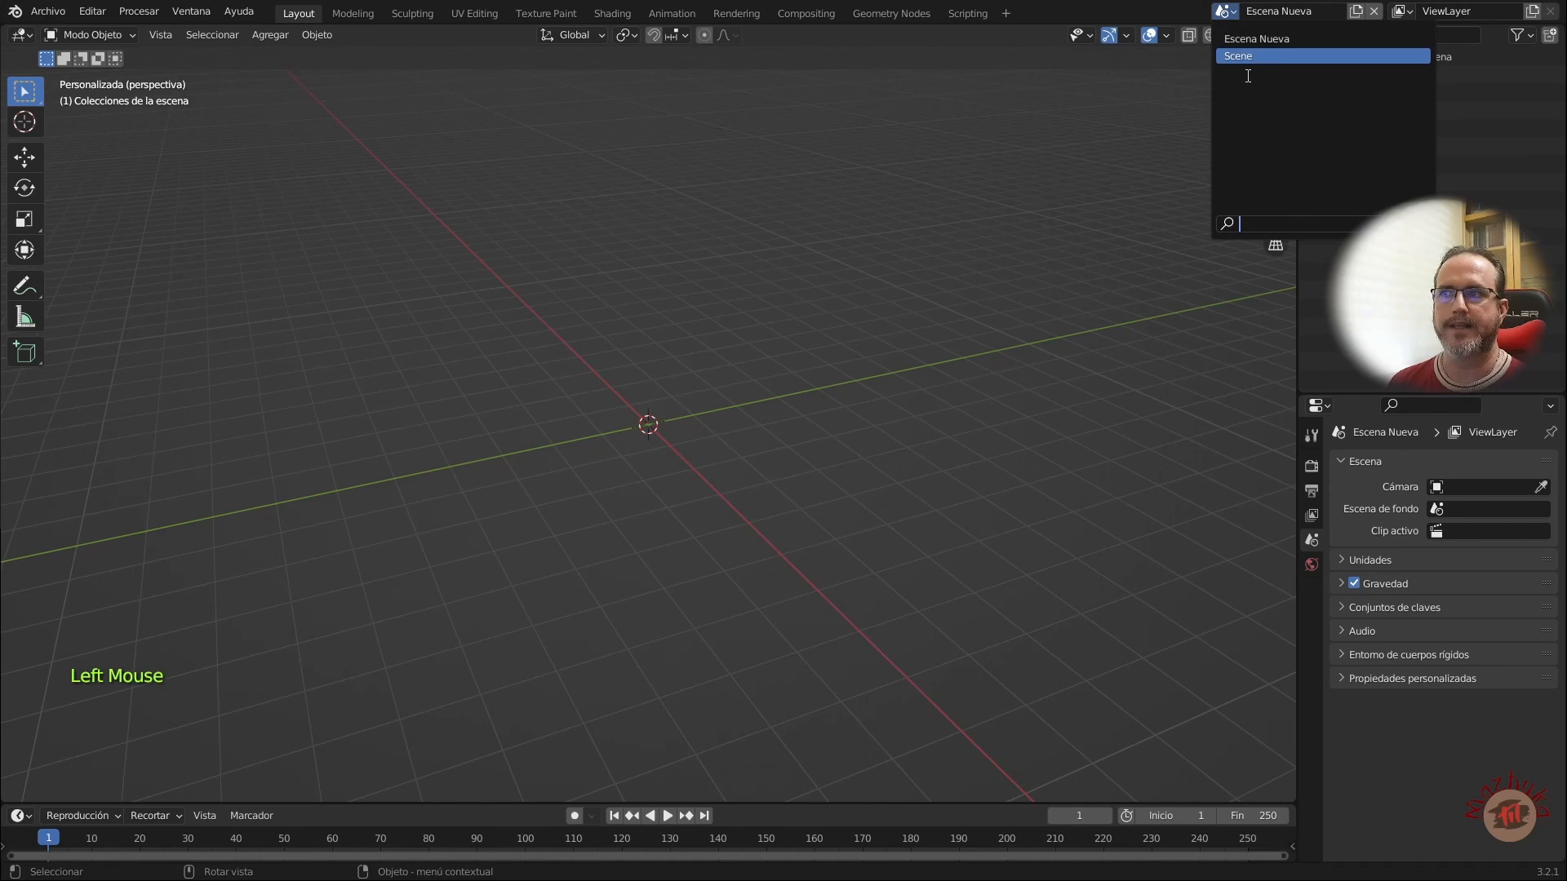
click(1238, 56)
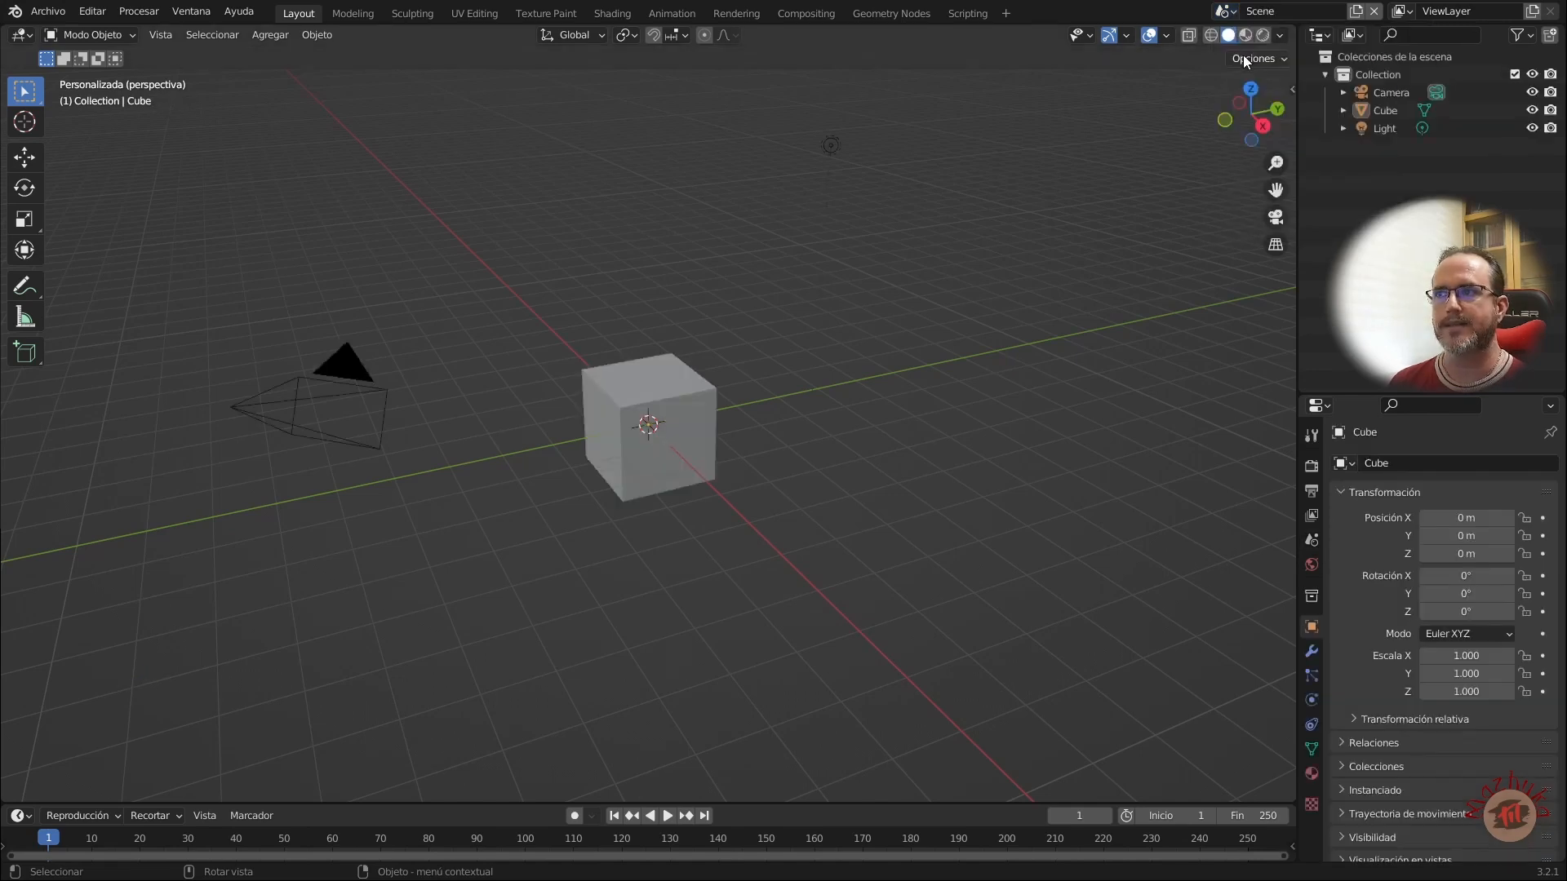
click(1287, 12)
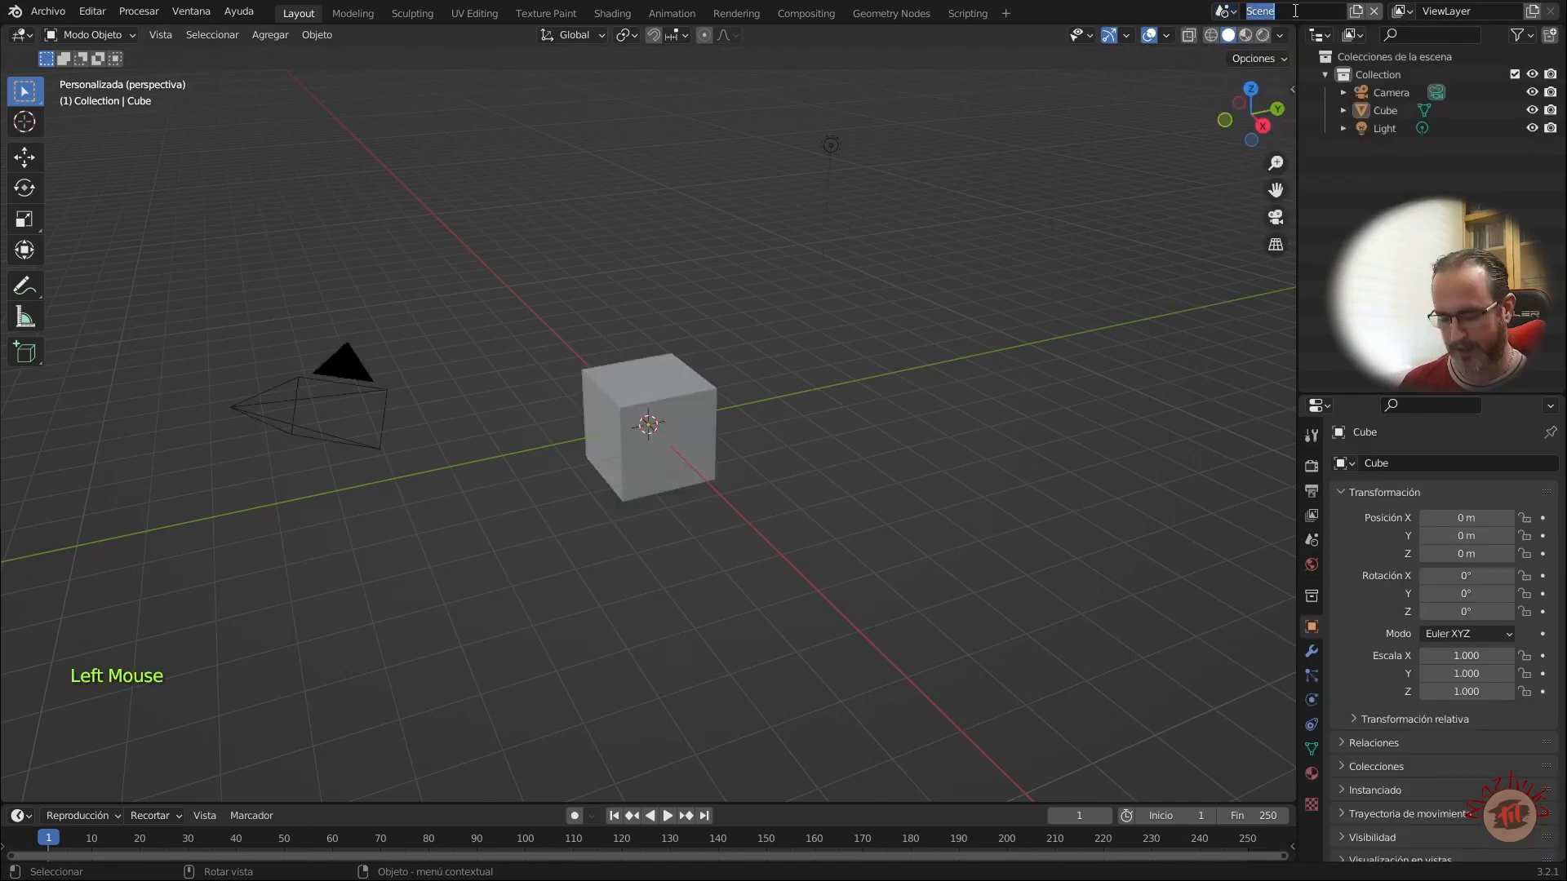
text(Escena)
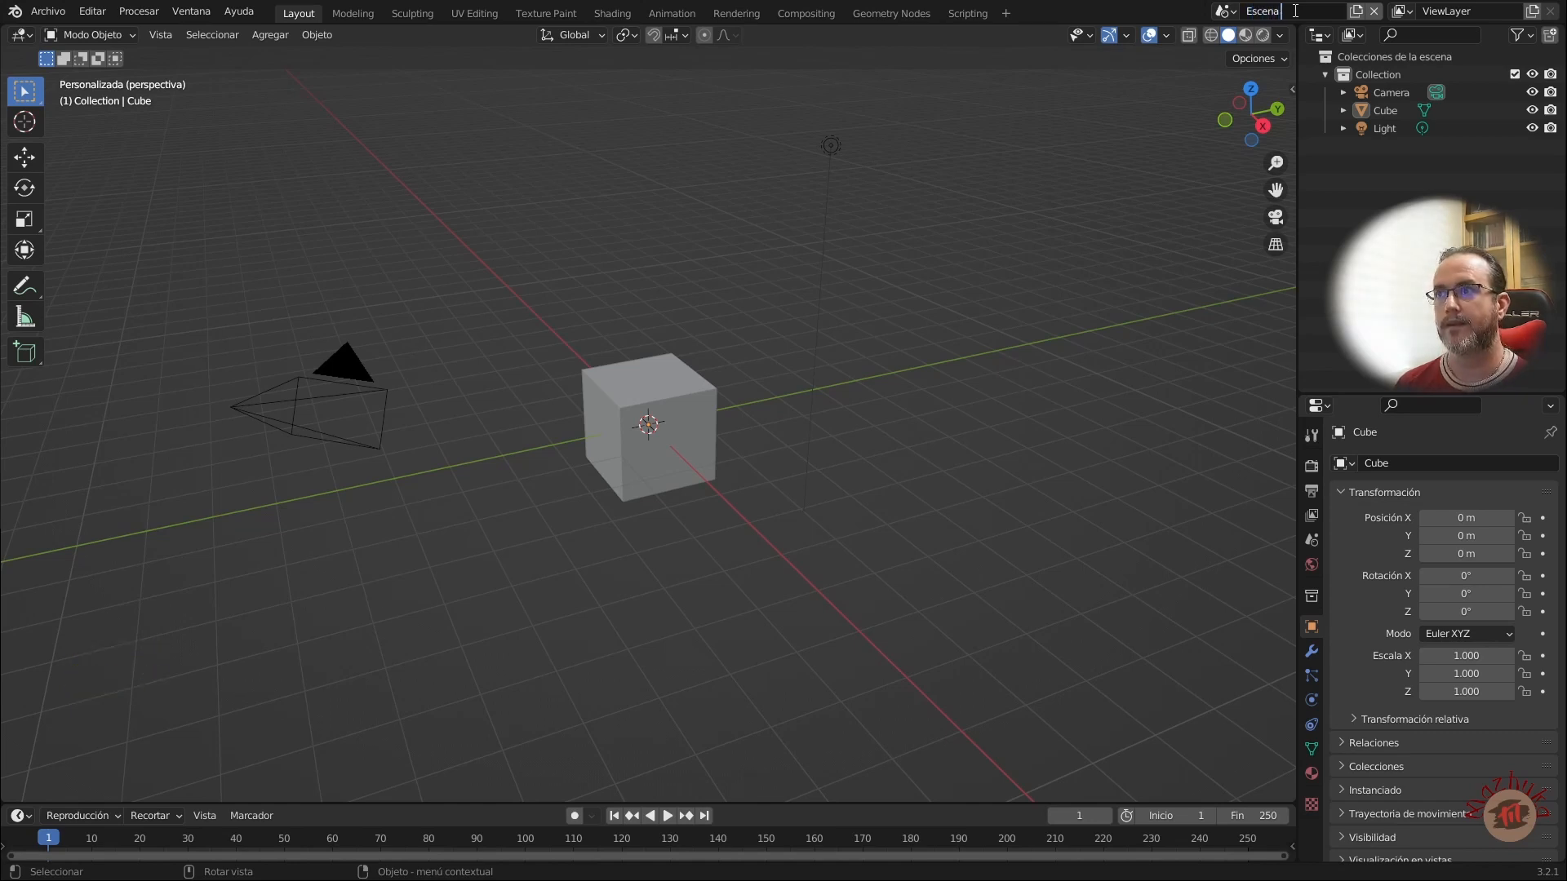
text( Original)
key(Return)
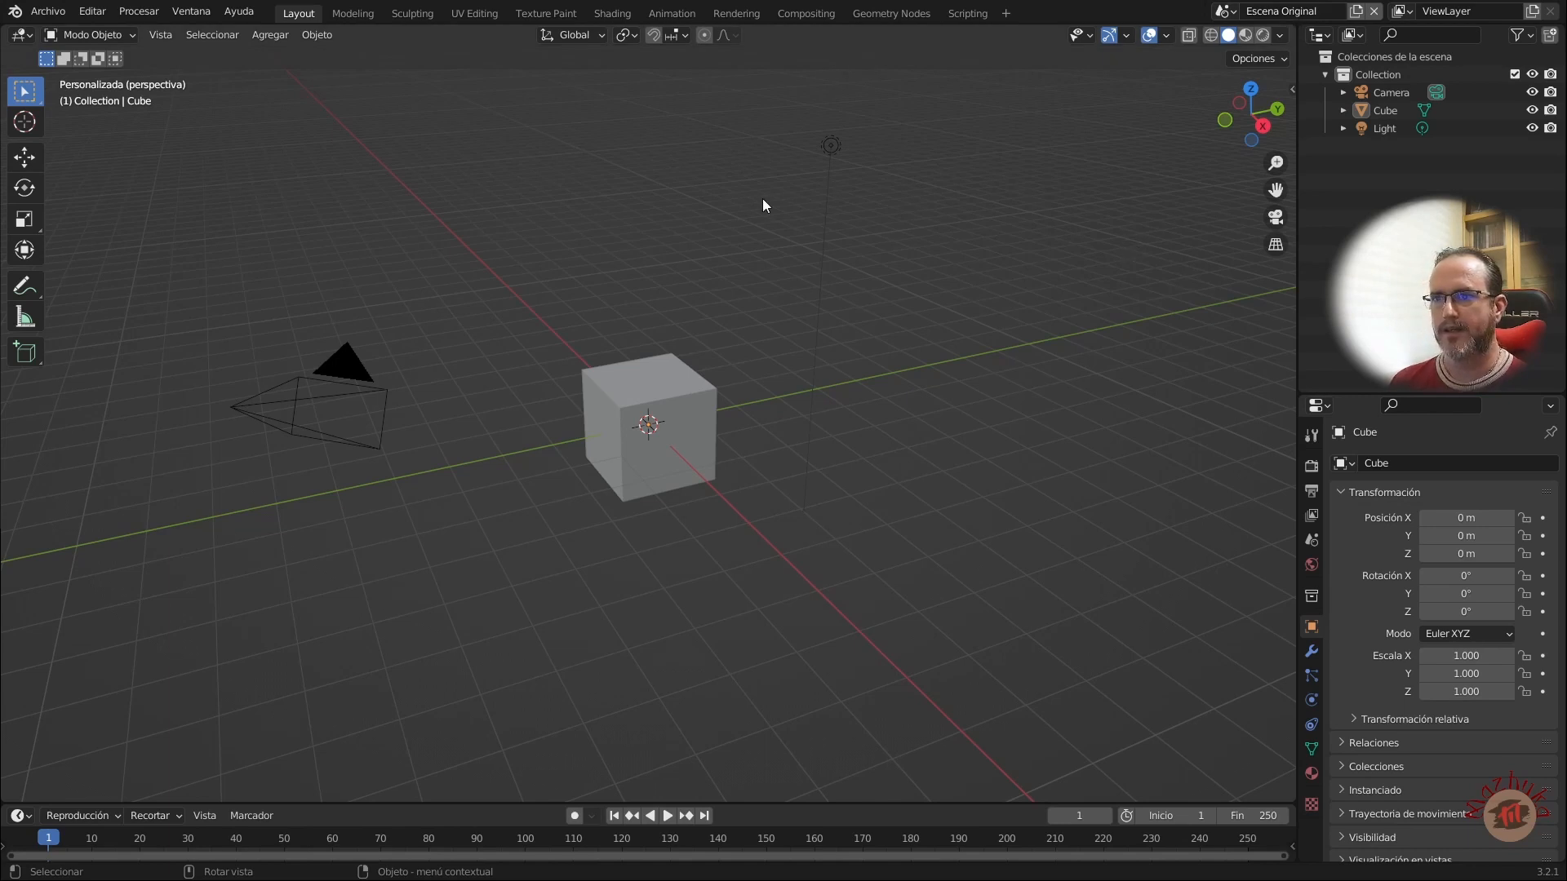
Step: Set the units of Escena Original to Milímetros for length and Gramos for mass
click(1353, 13)
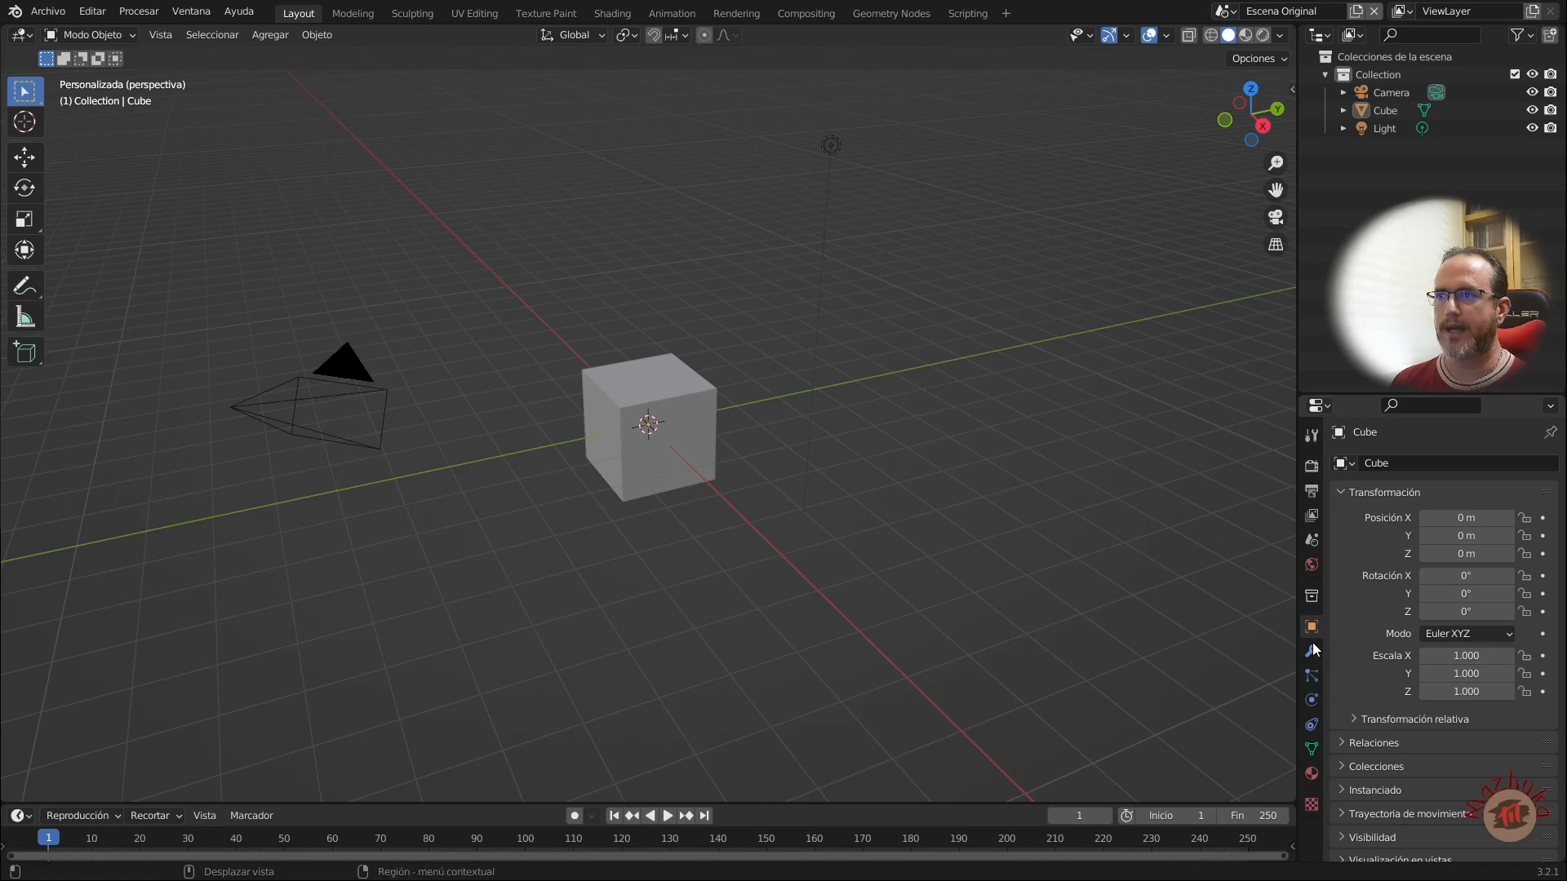
click(1313, 540)
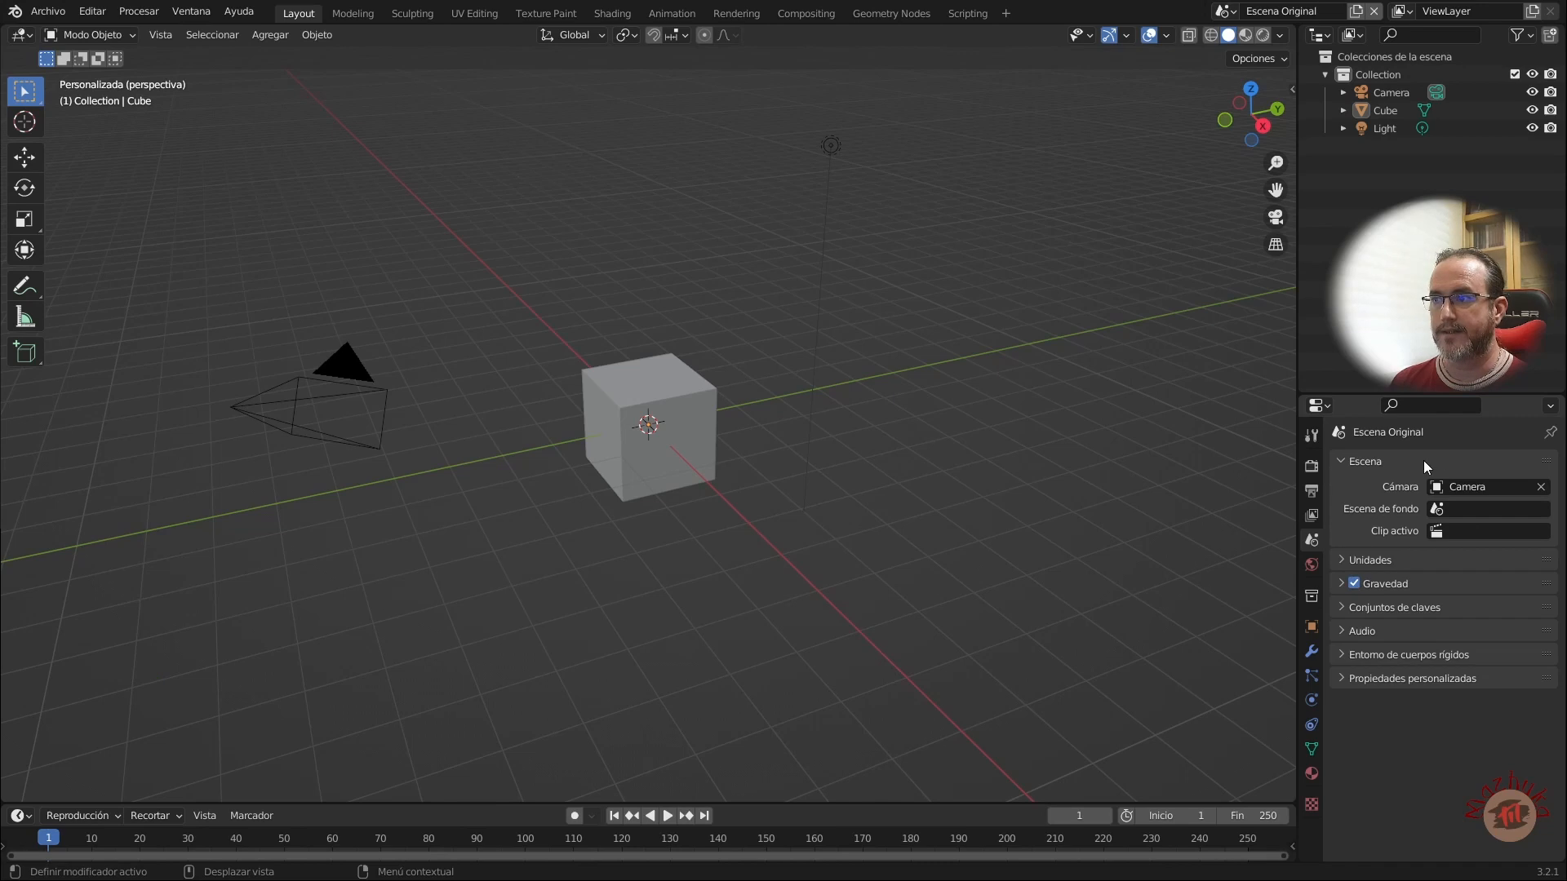
click(1341, 560)
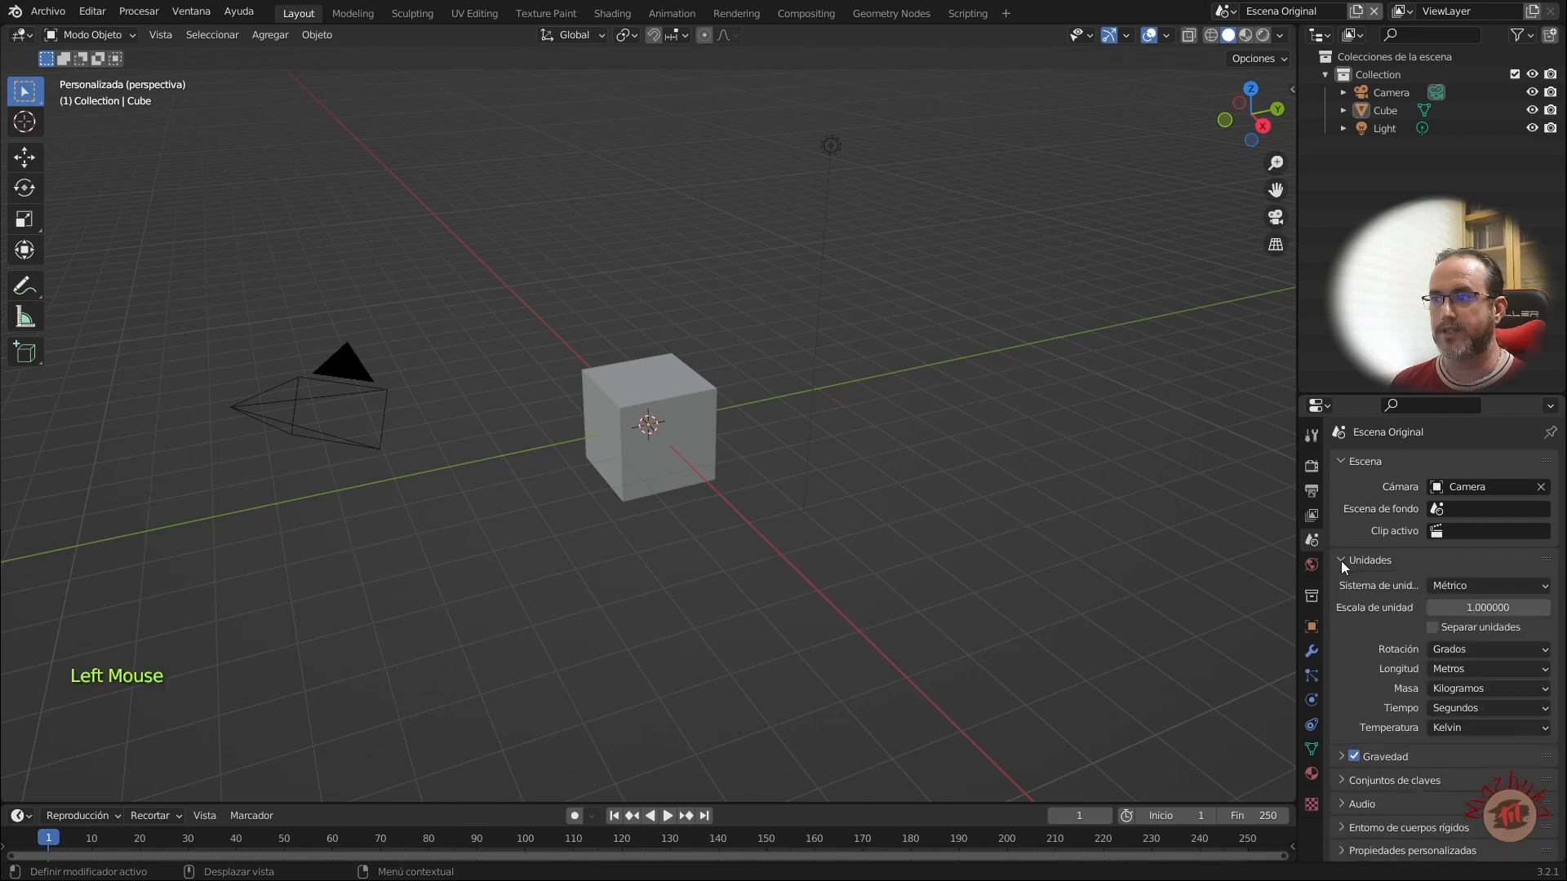
click(1454, 671)
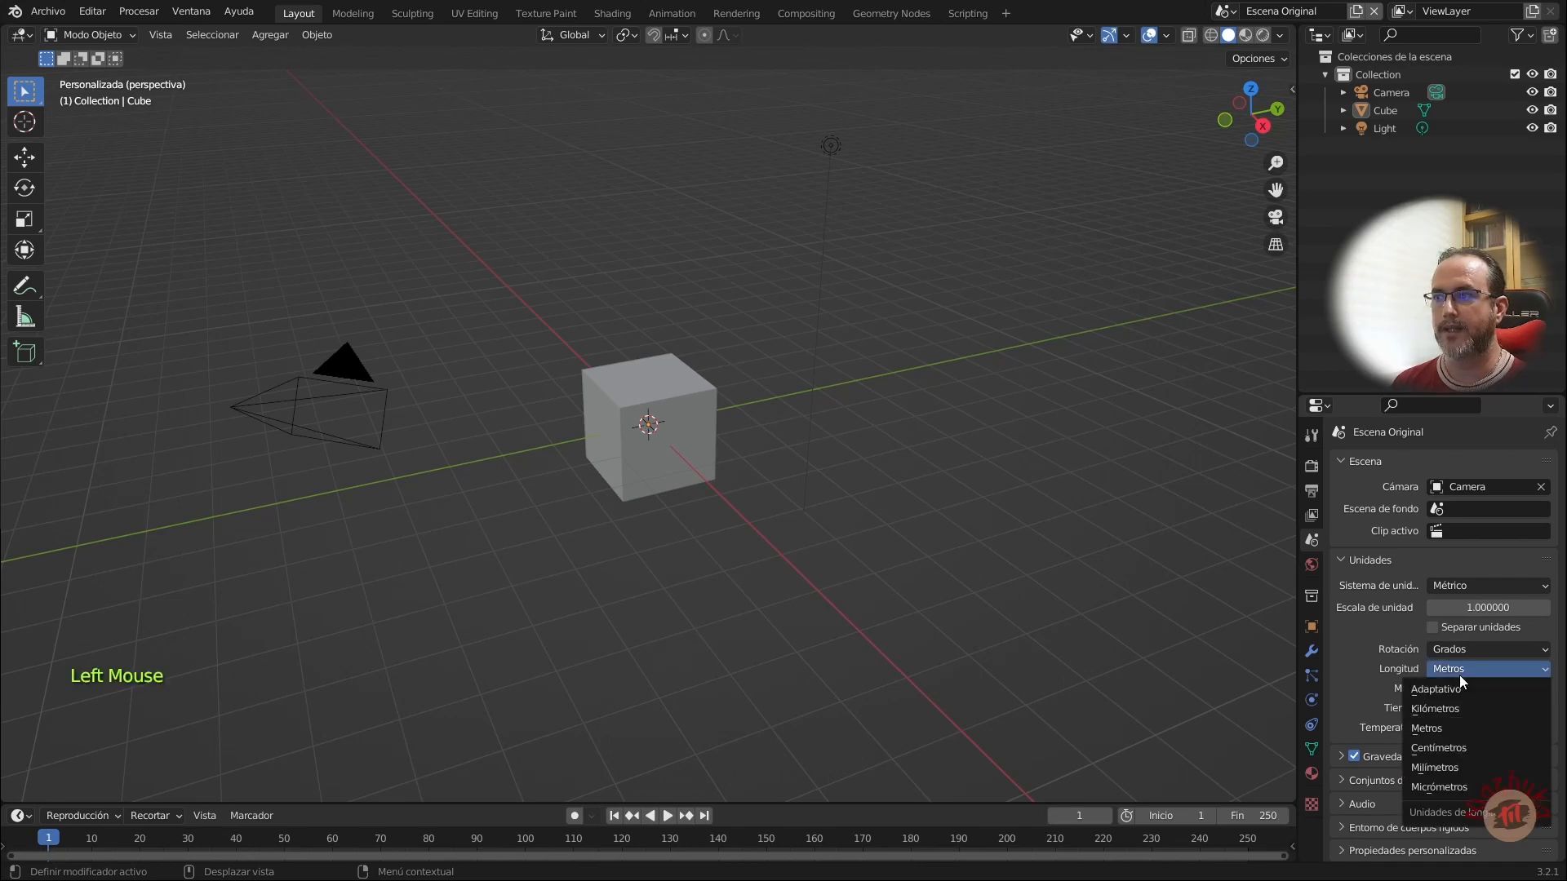
click(1447, 769)
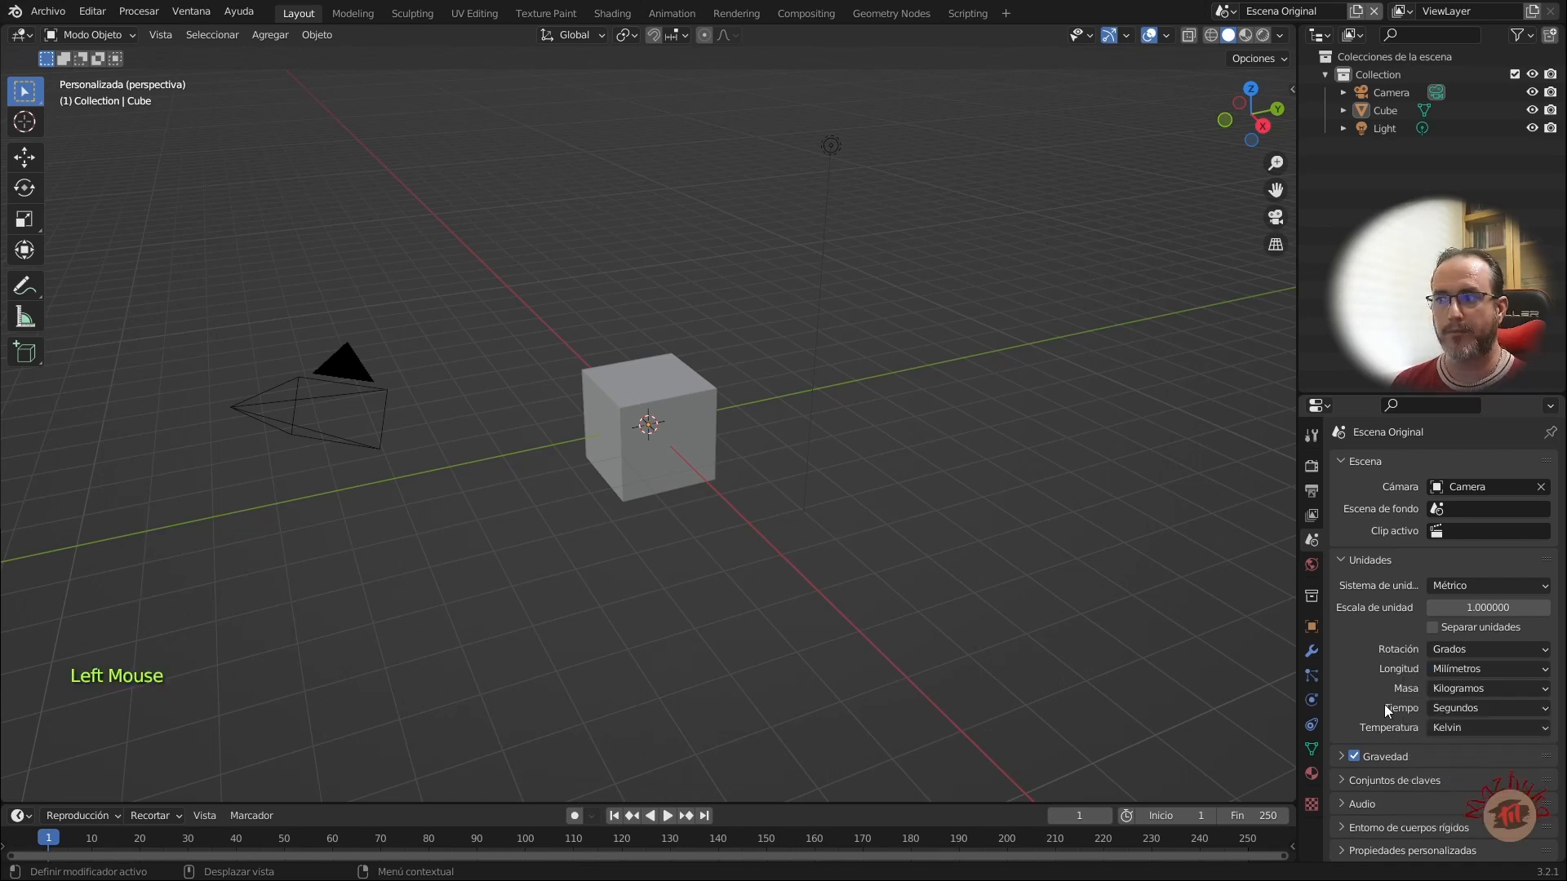
click(1480, 688)
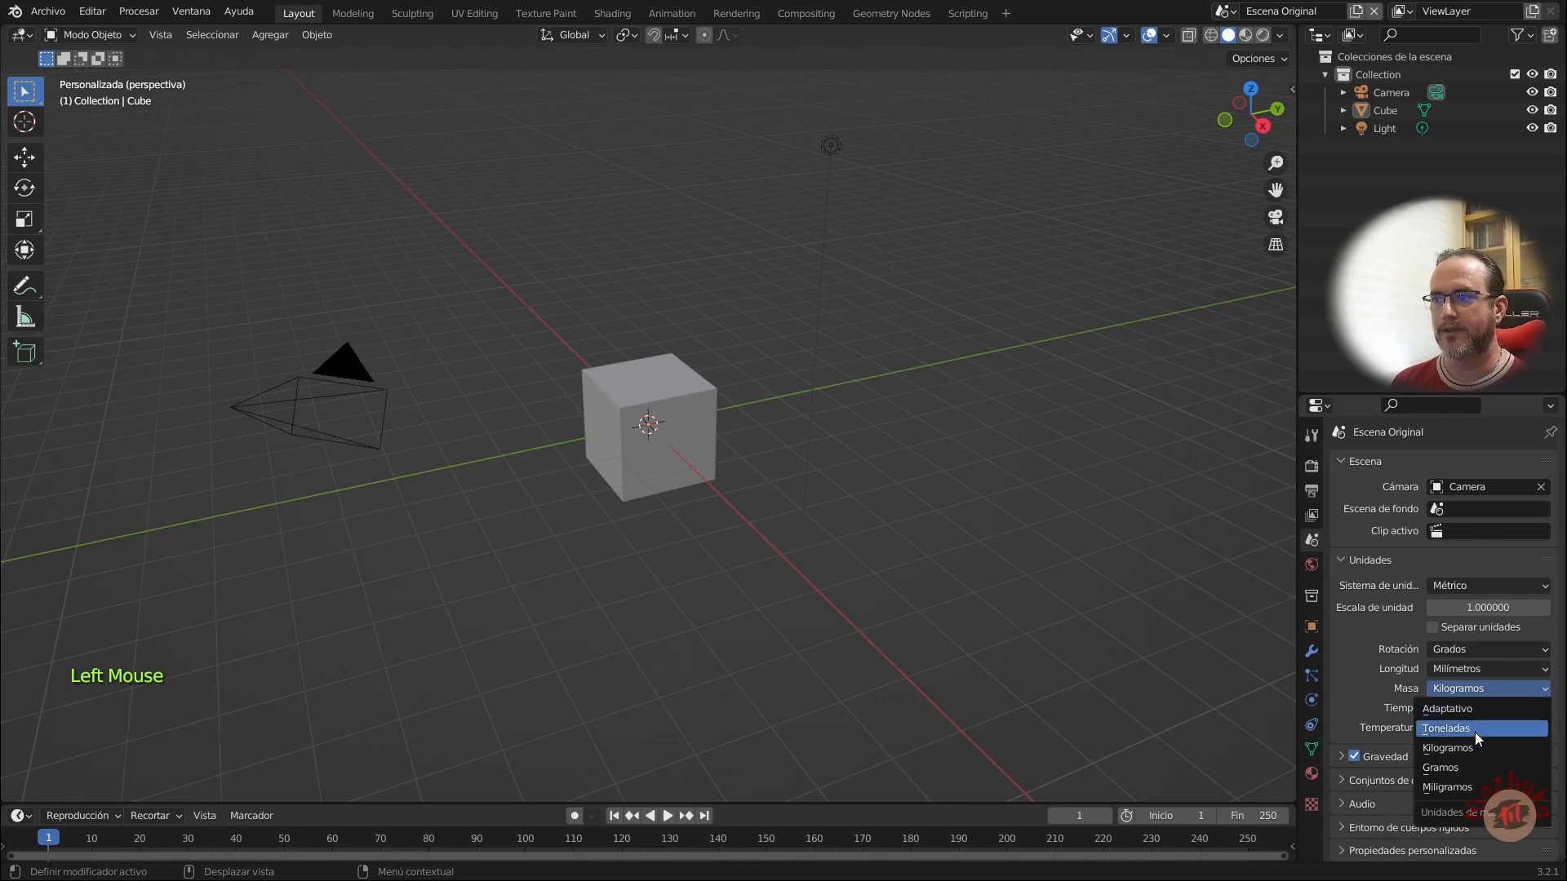
click(1470, 766)
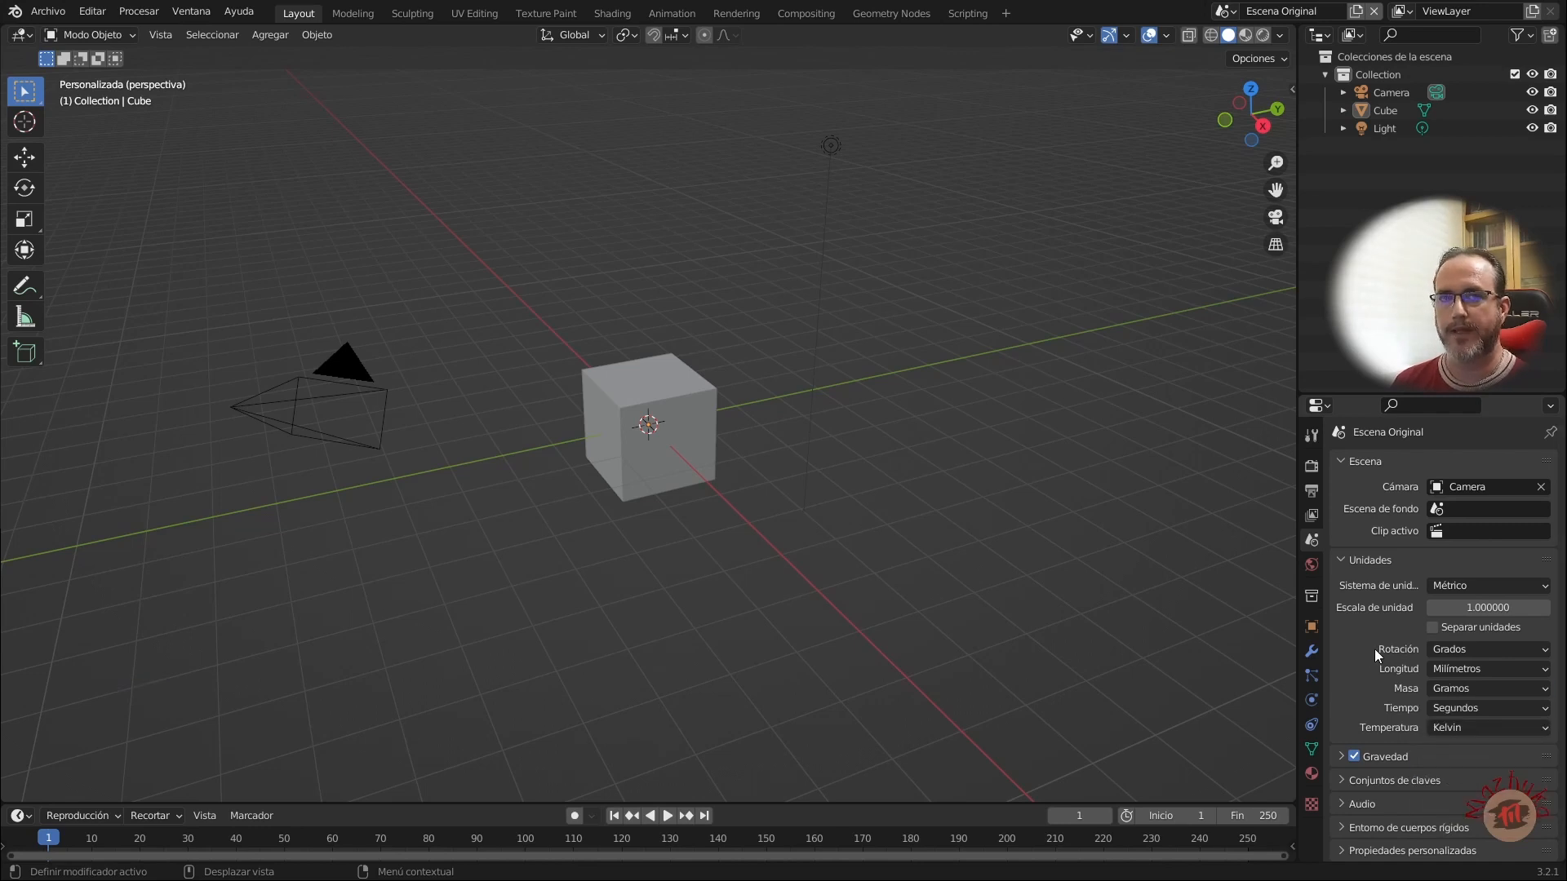
Step: Create a scene from Escena Original with the Copiar opciones type and rename it Escena Opc
click(1355, 10)
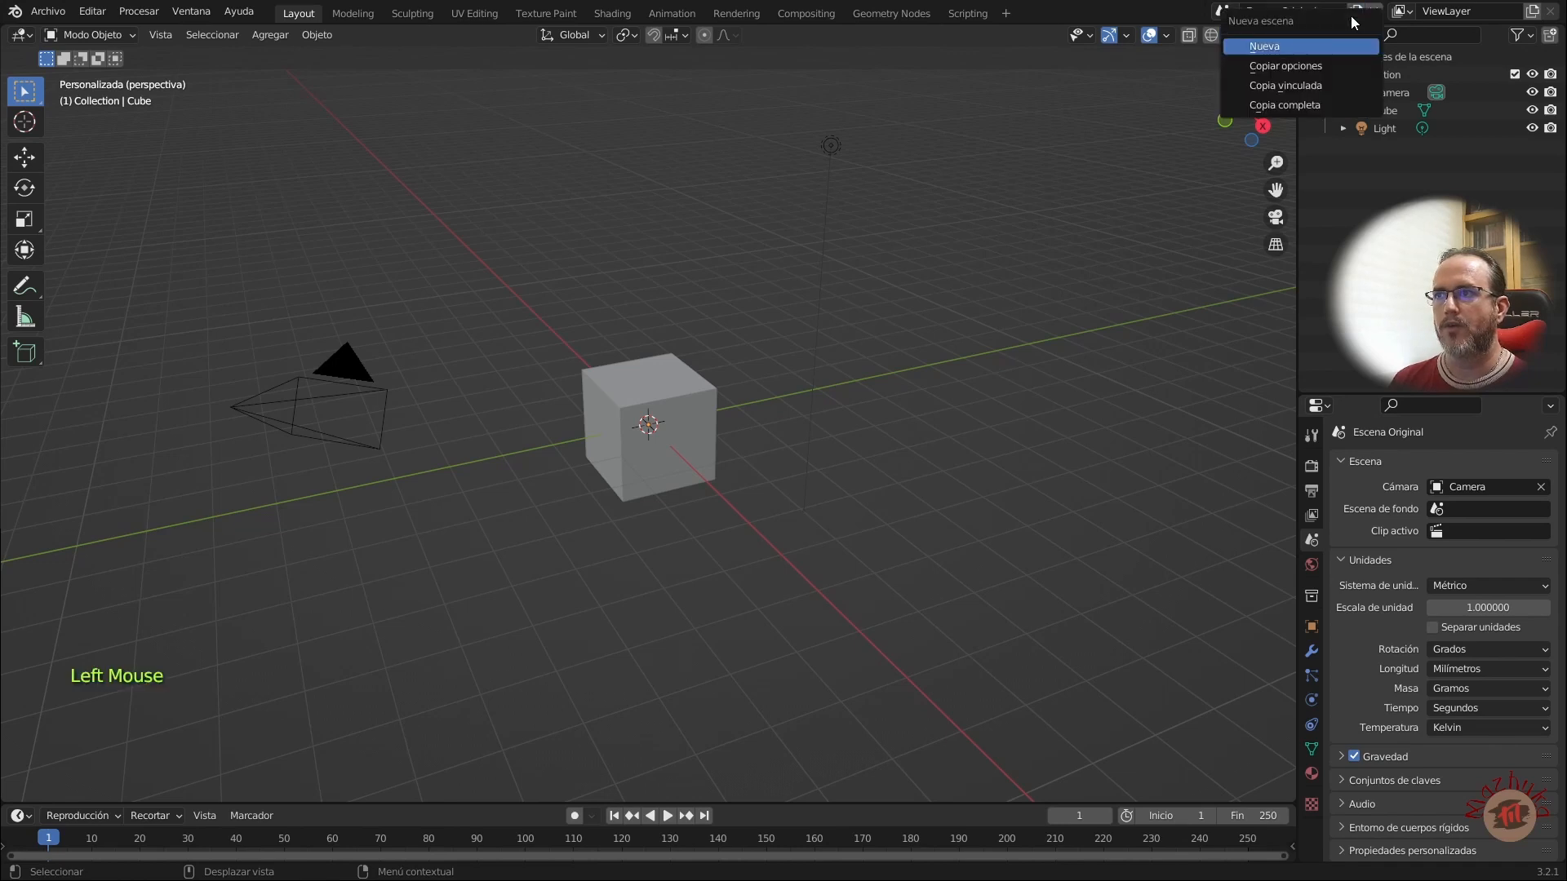
click(1321, 68)
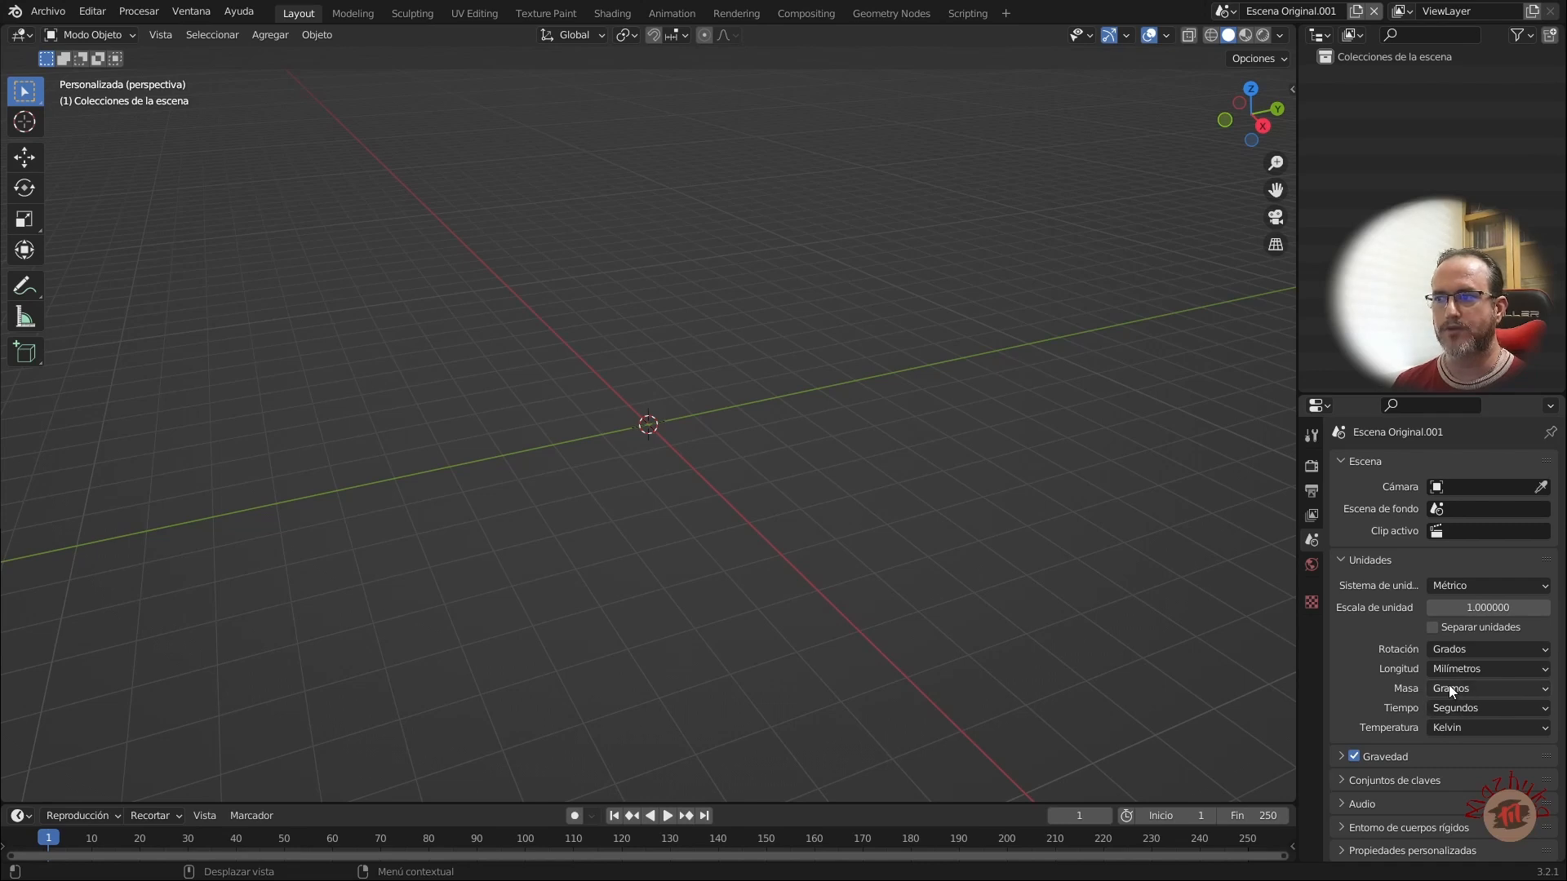
click(1316, 11)
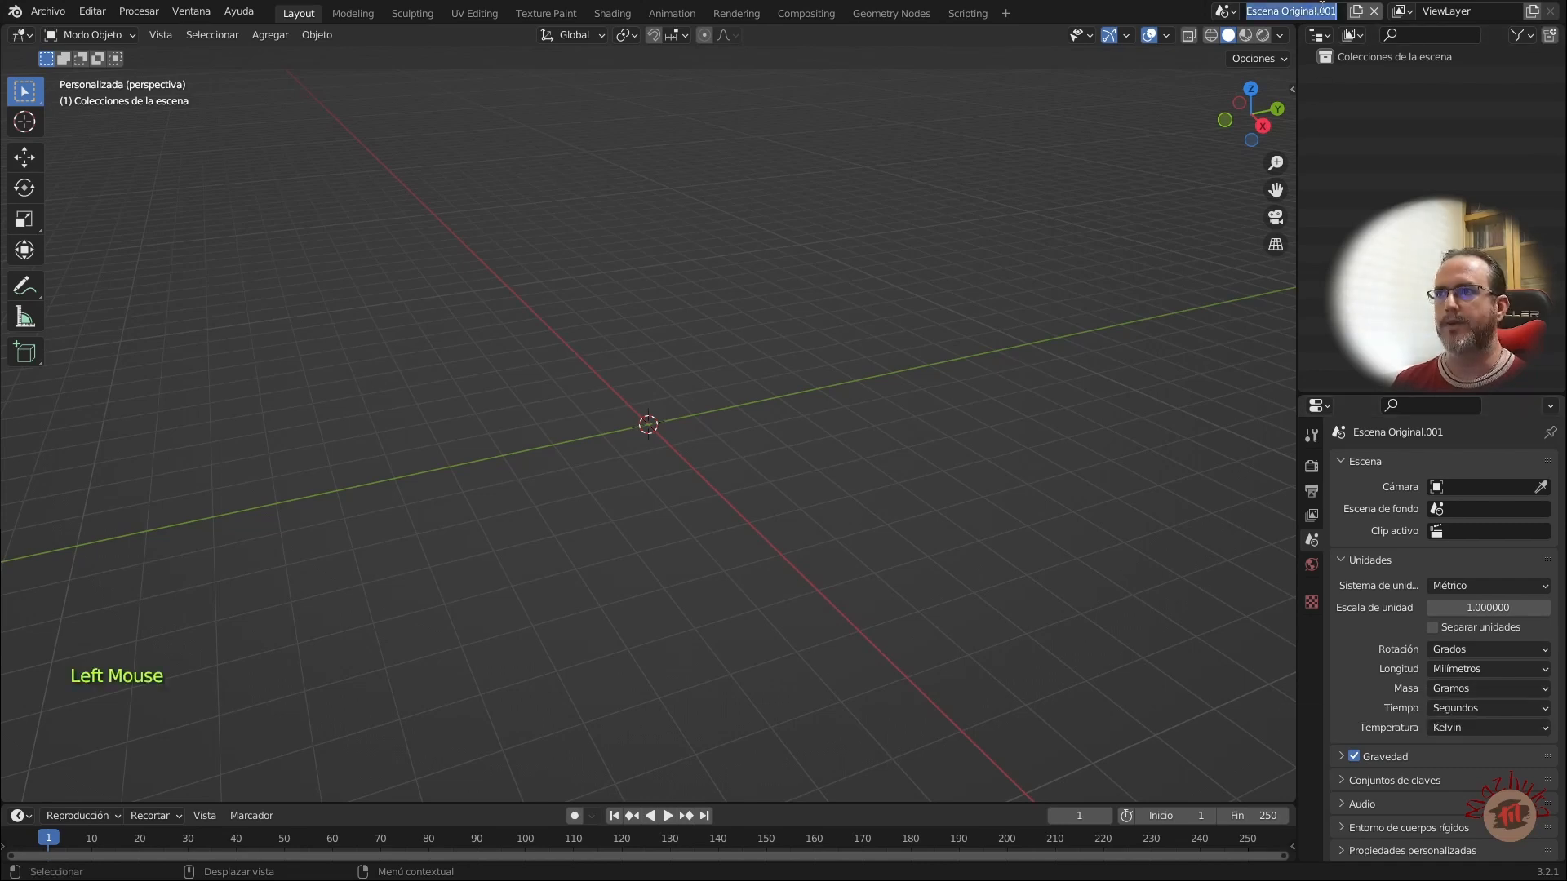
drag(1337, 11, 1280, 10)
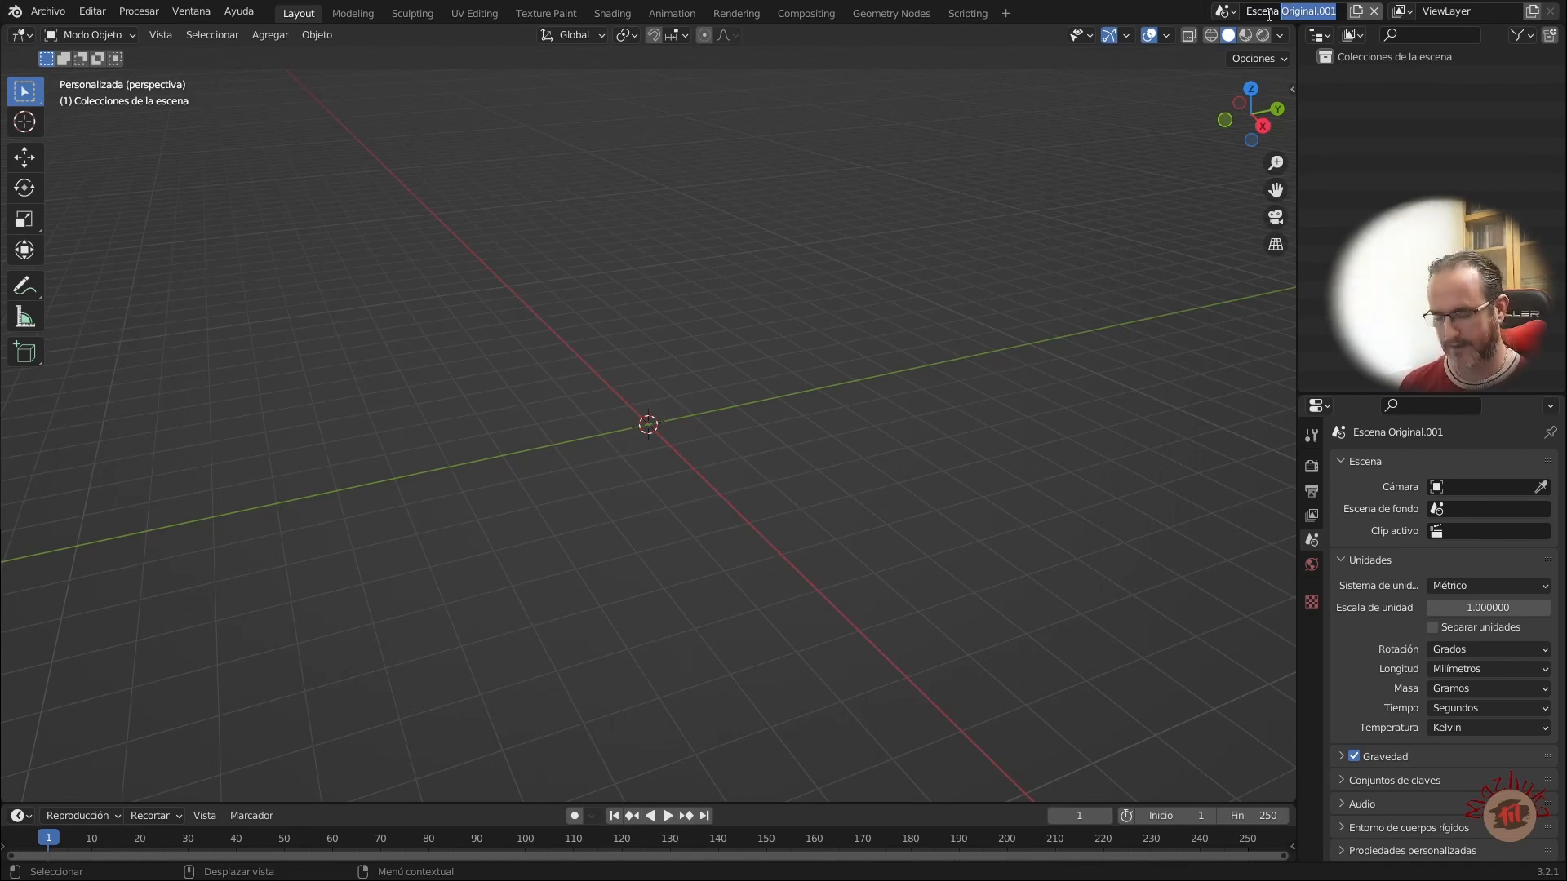
key(BackSpace)
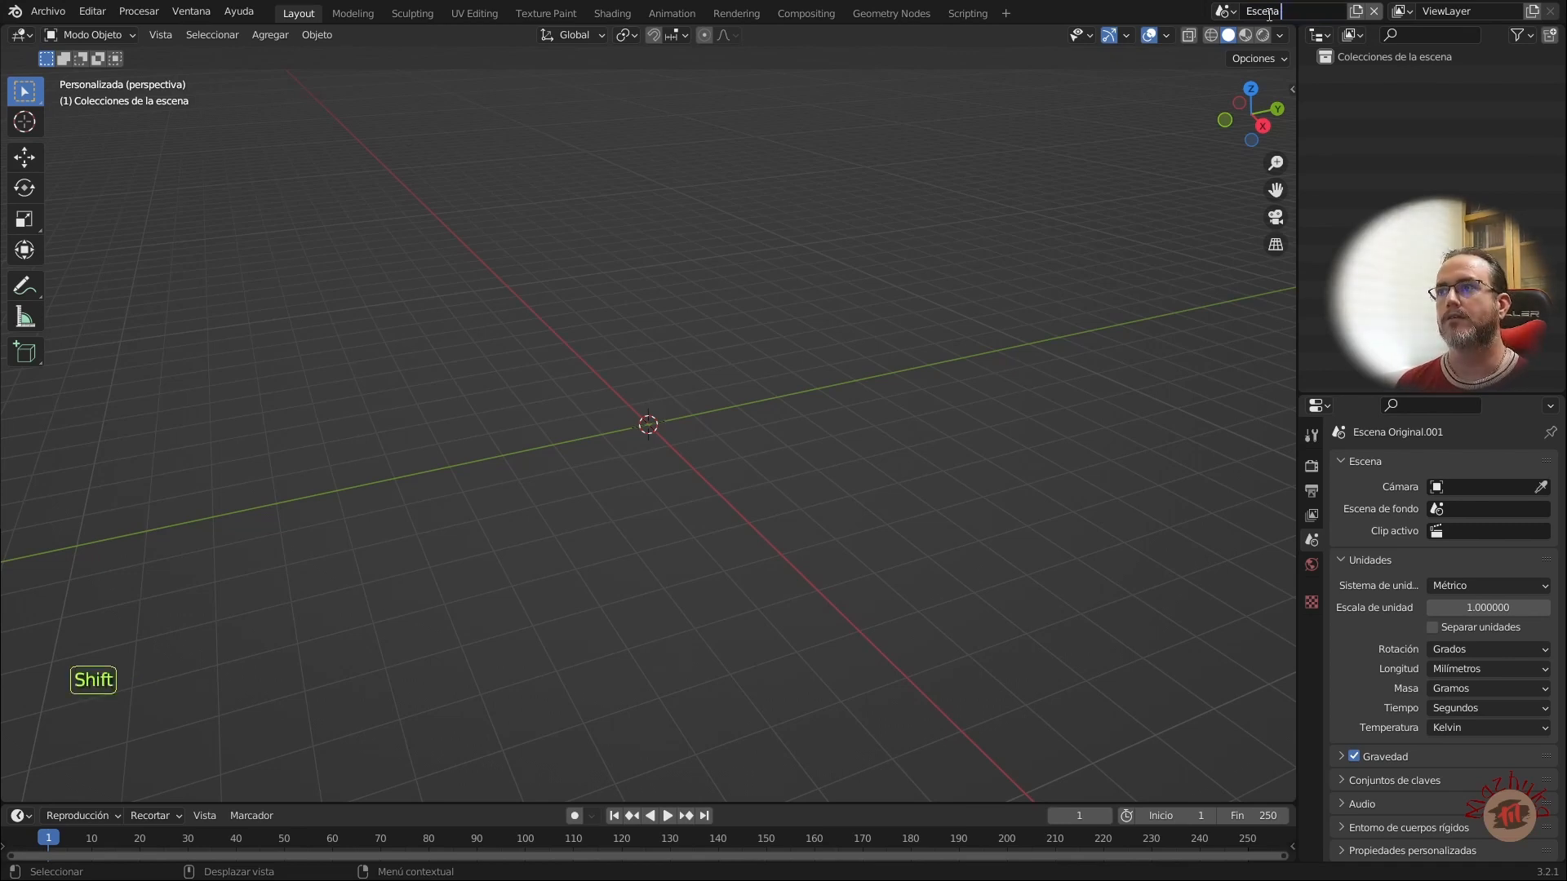
text(Opc)
key(Return)
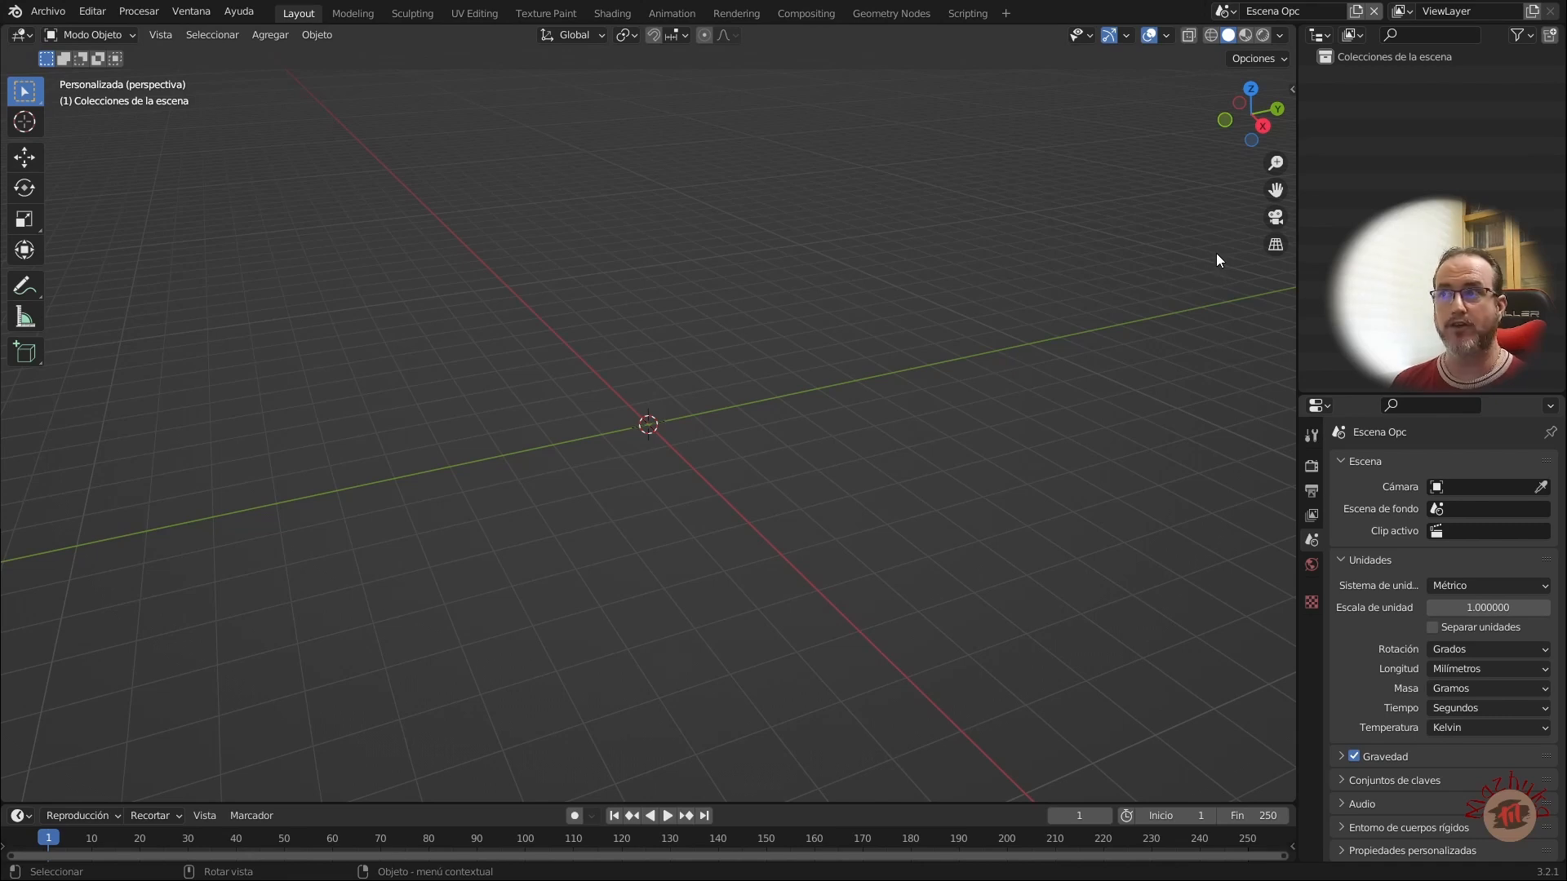
Step: Switch to Escena Nueva and examine its unit settings and the available new-scene types
click(1226, 11)
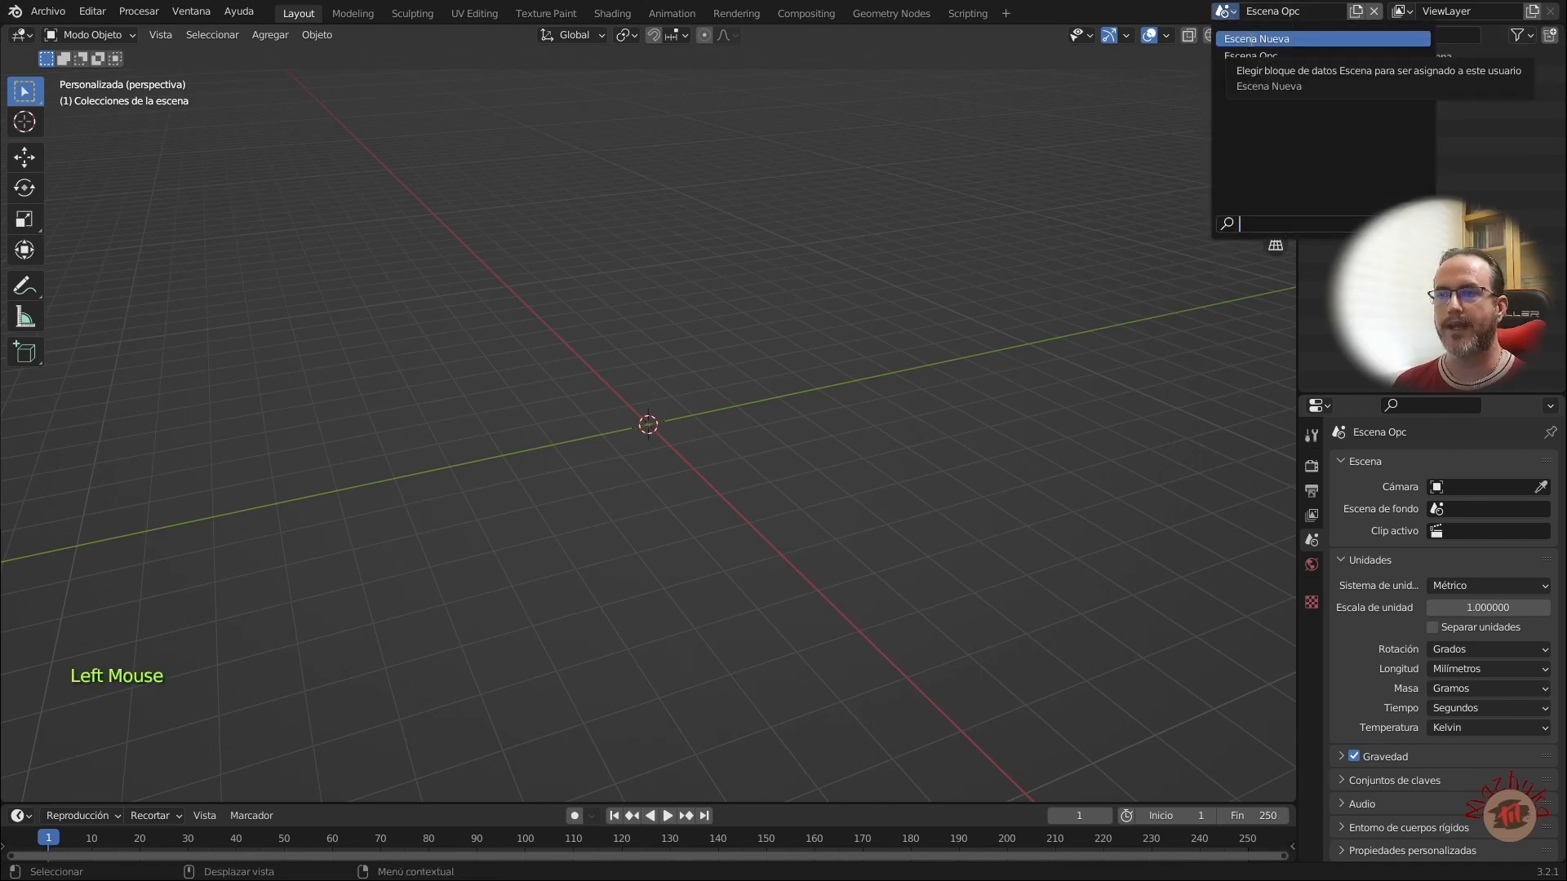
click(1253, 39)
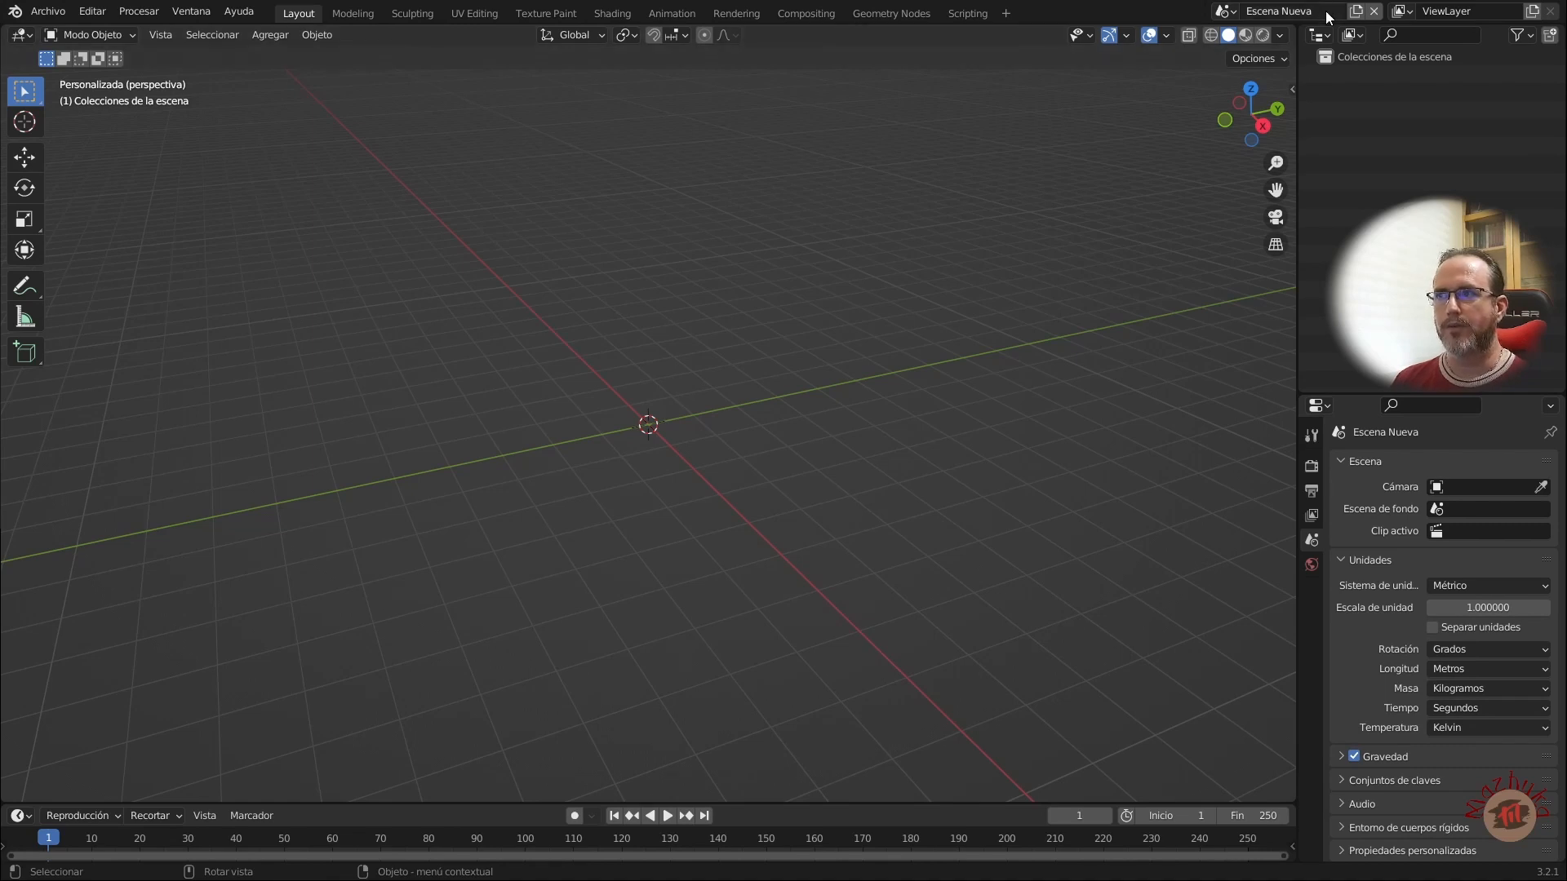
click(1356, 10)
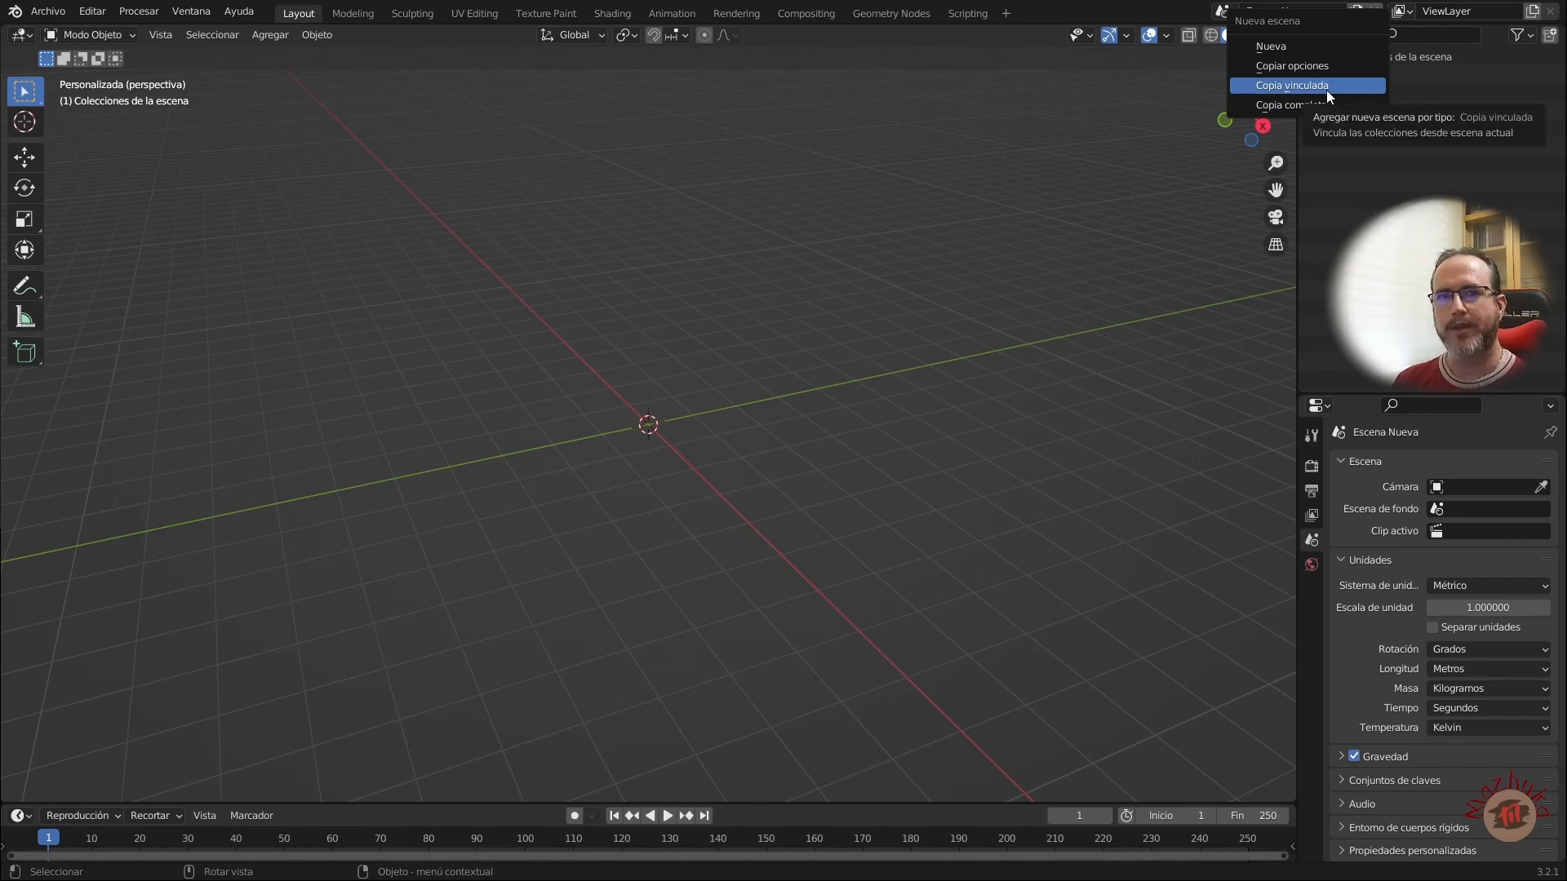
click(1148, 14)
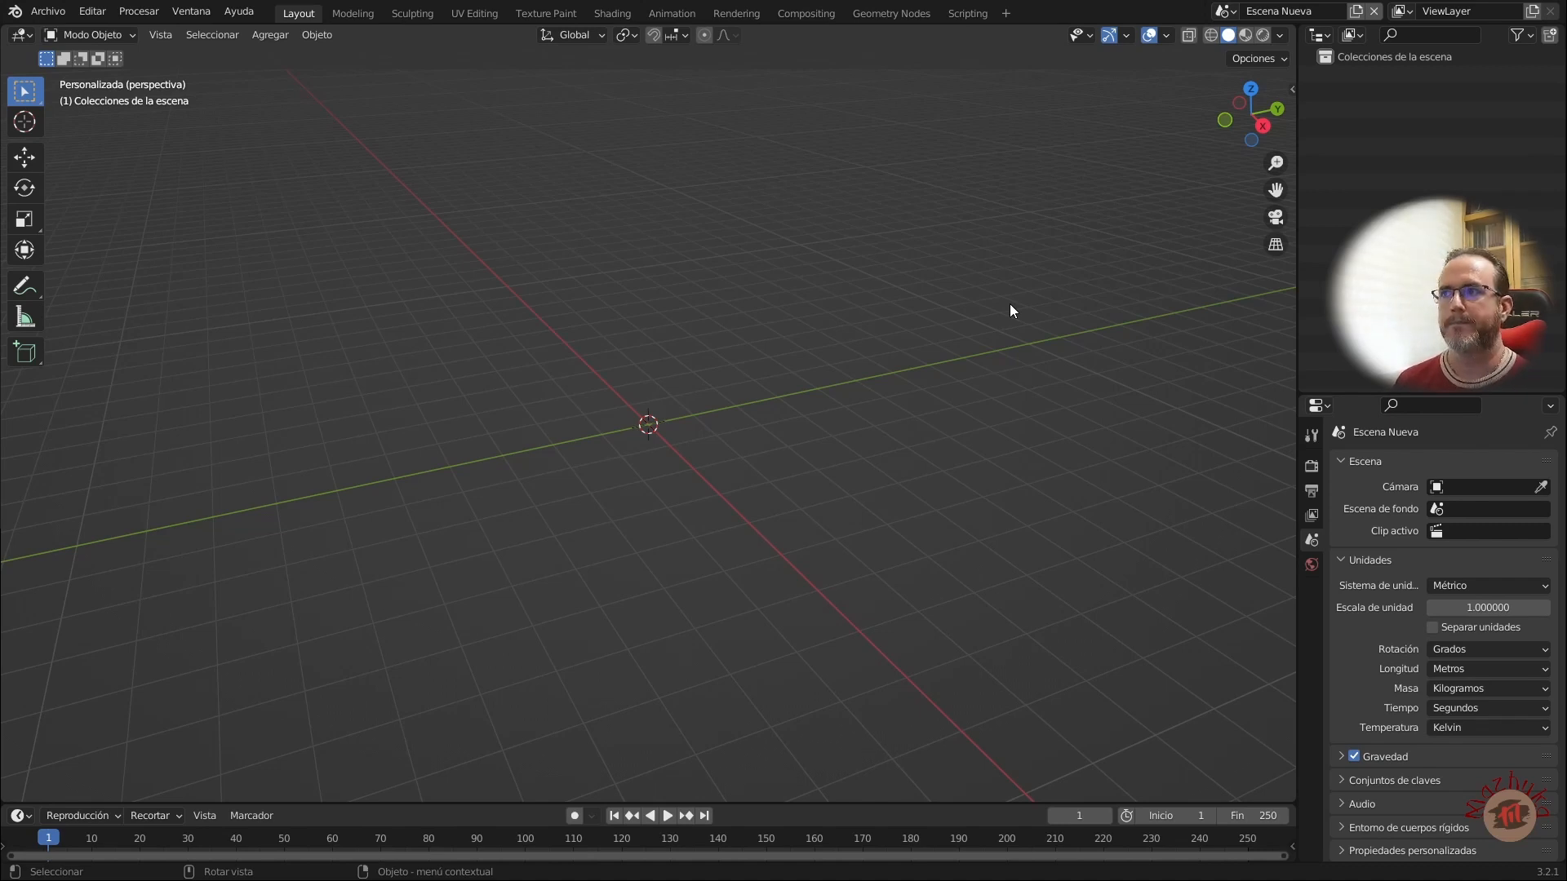
Step: Switch to Escena Original and create a new scene from it with the Copia vinculada type
click(1236, 10)
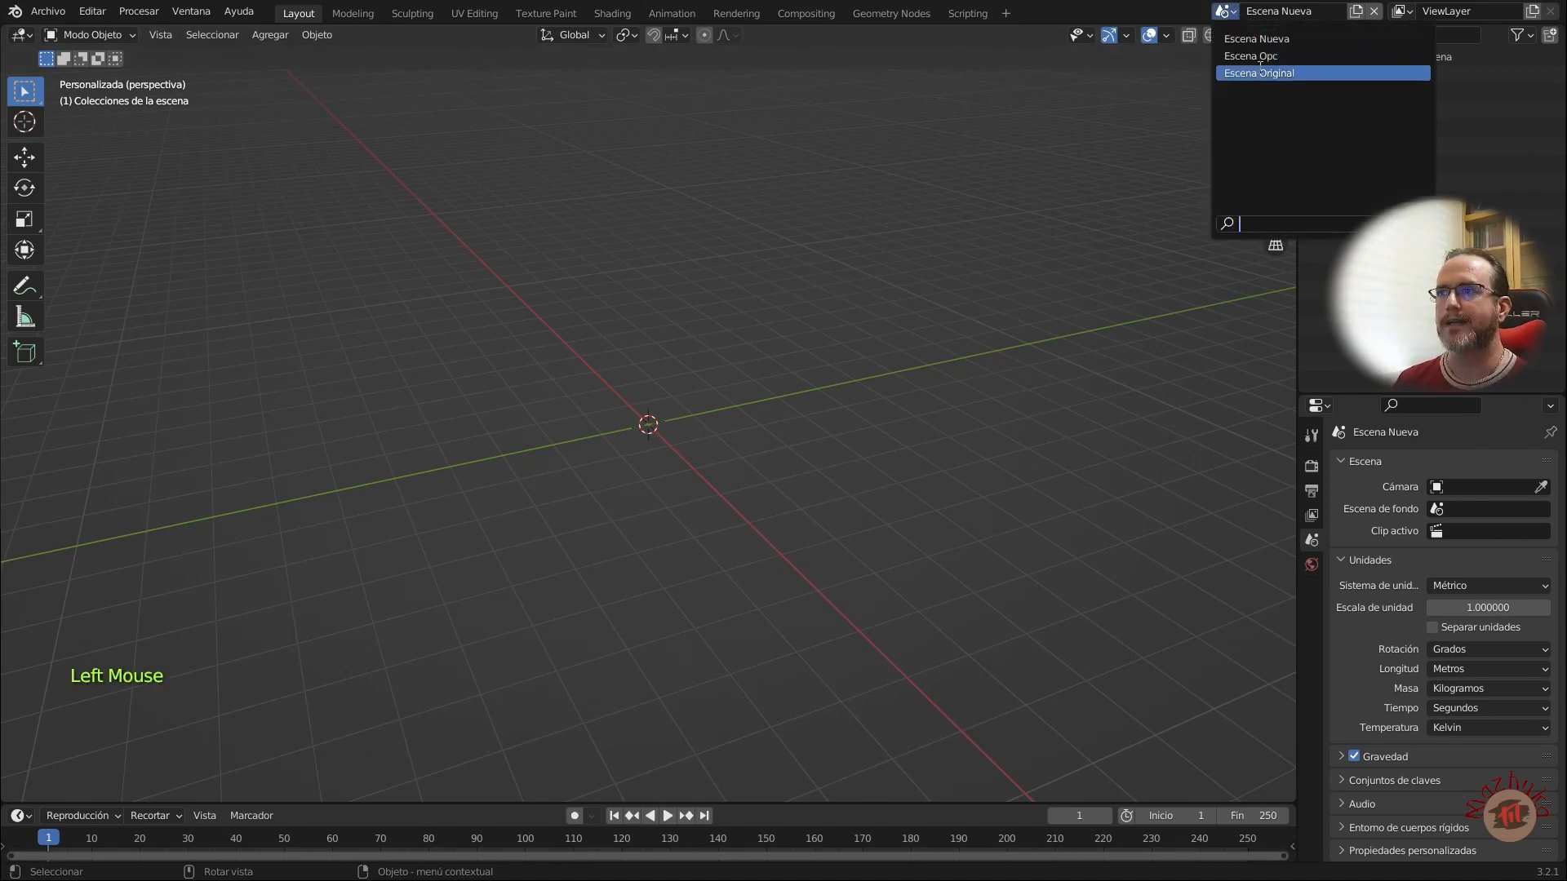
click(1260, 72)
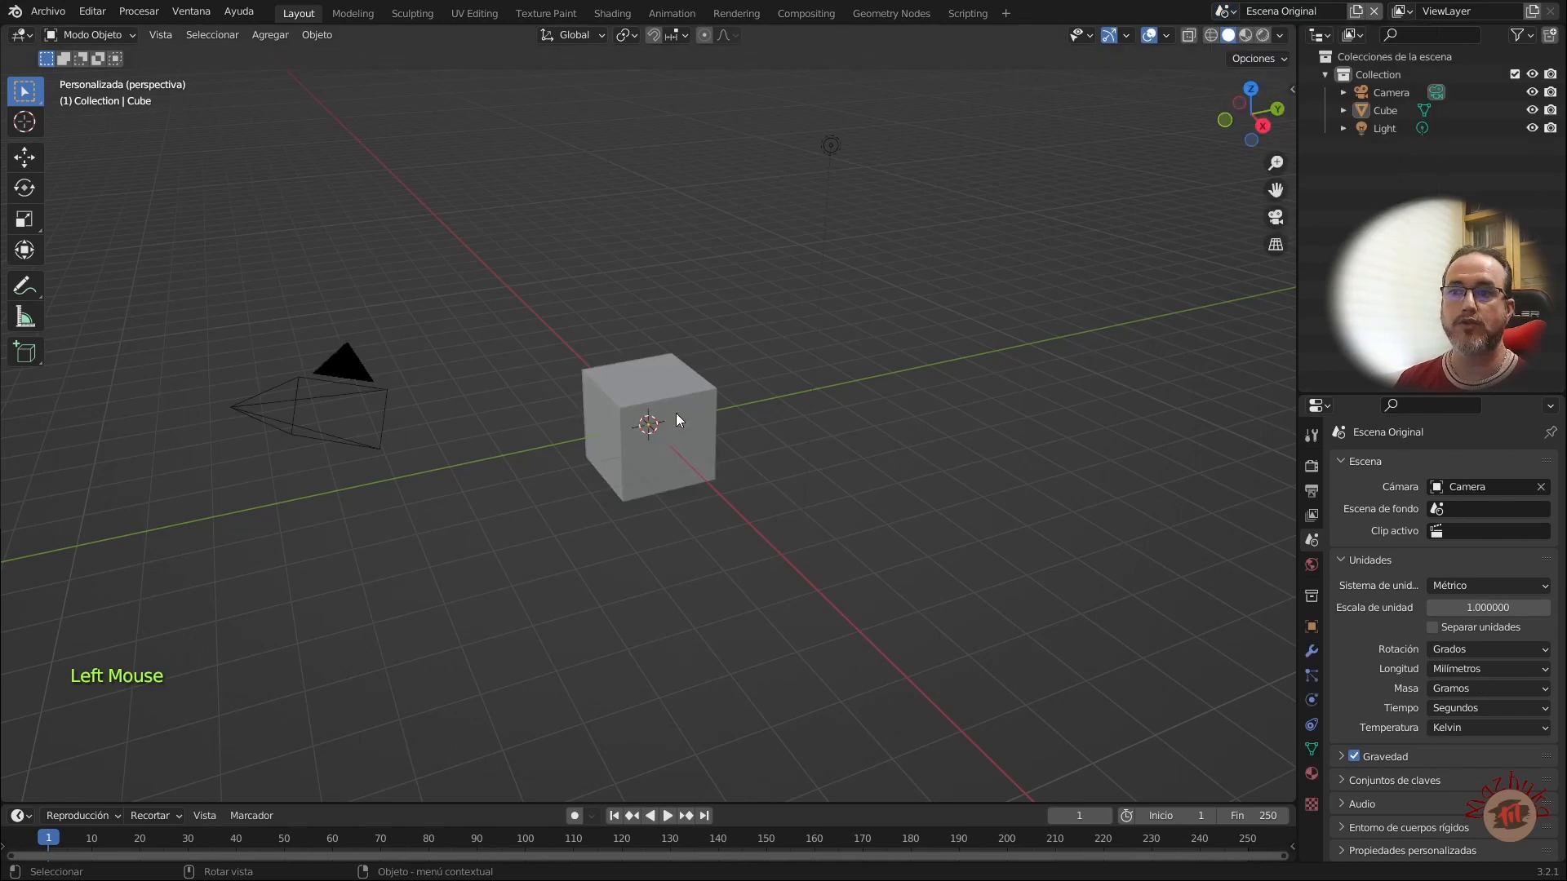
click(1355, 13)
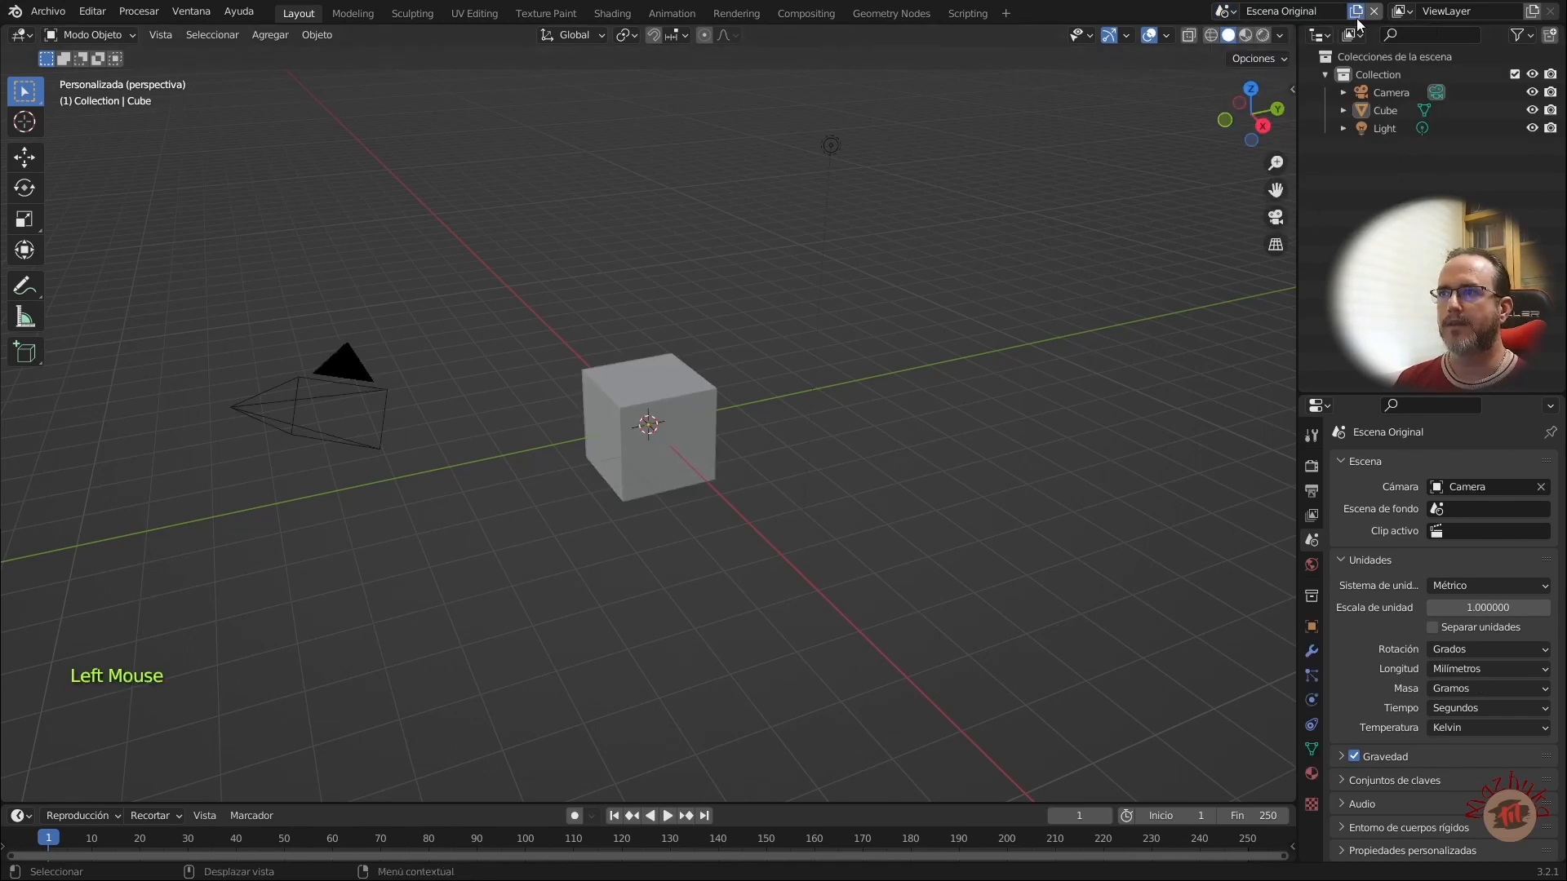
click(1316, 86)
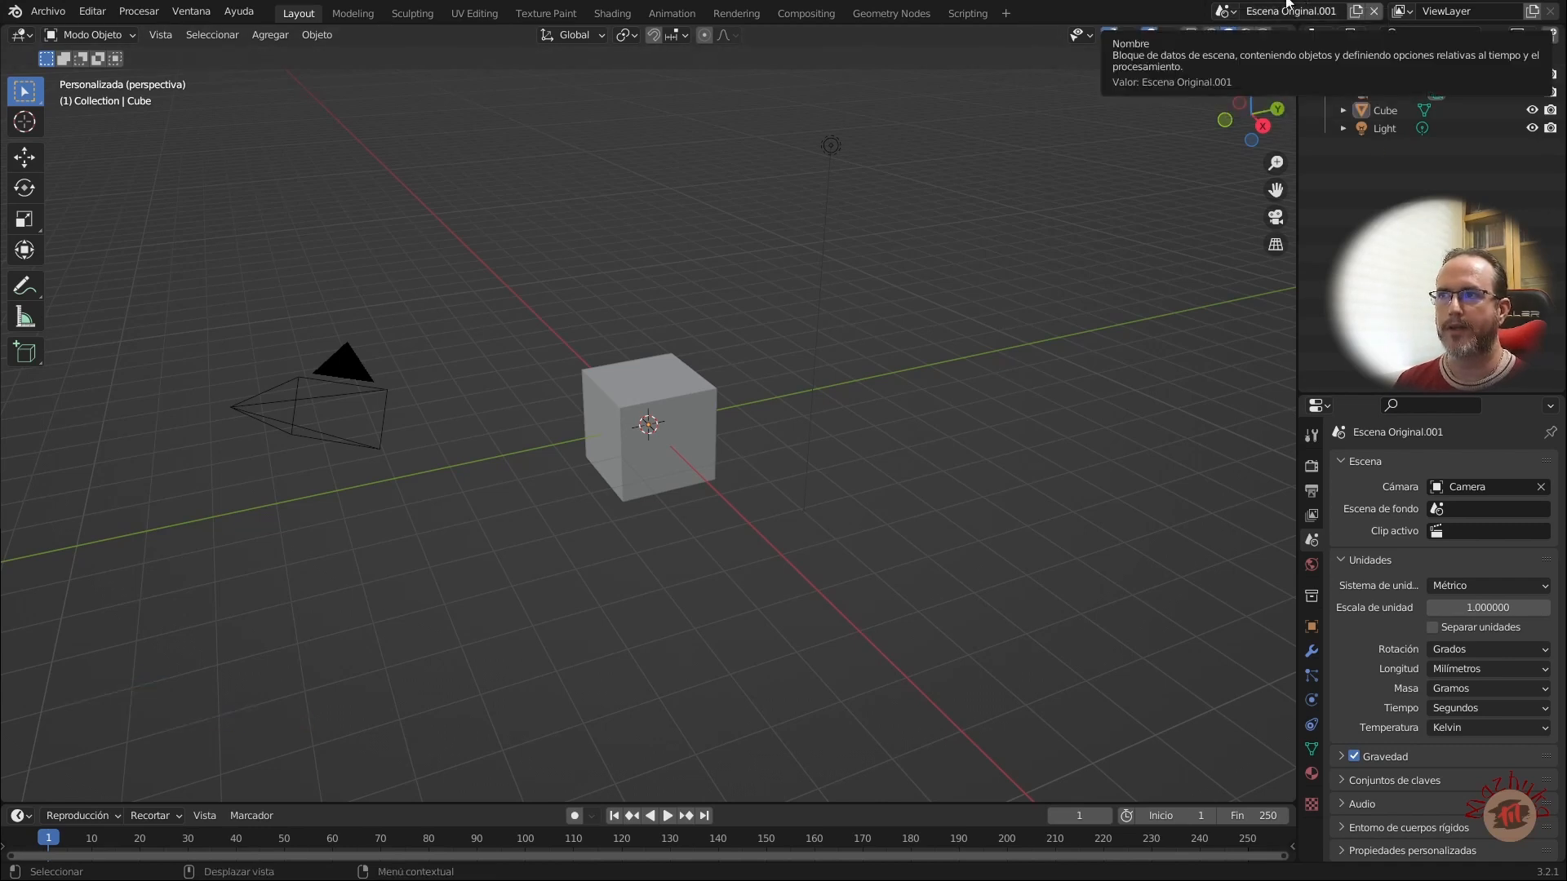
Step: Rename the new linked-copy scene as Escena Vinculada
click(1305, 16)
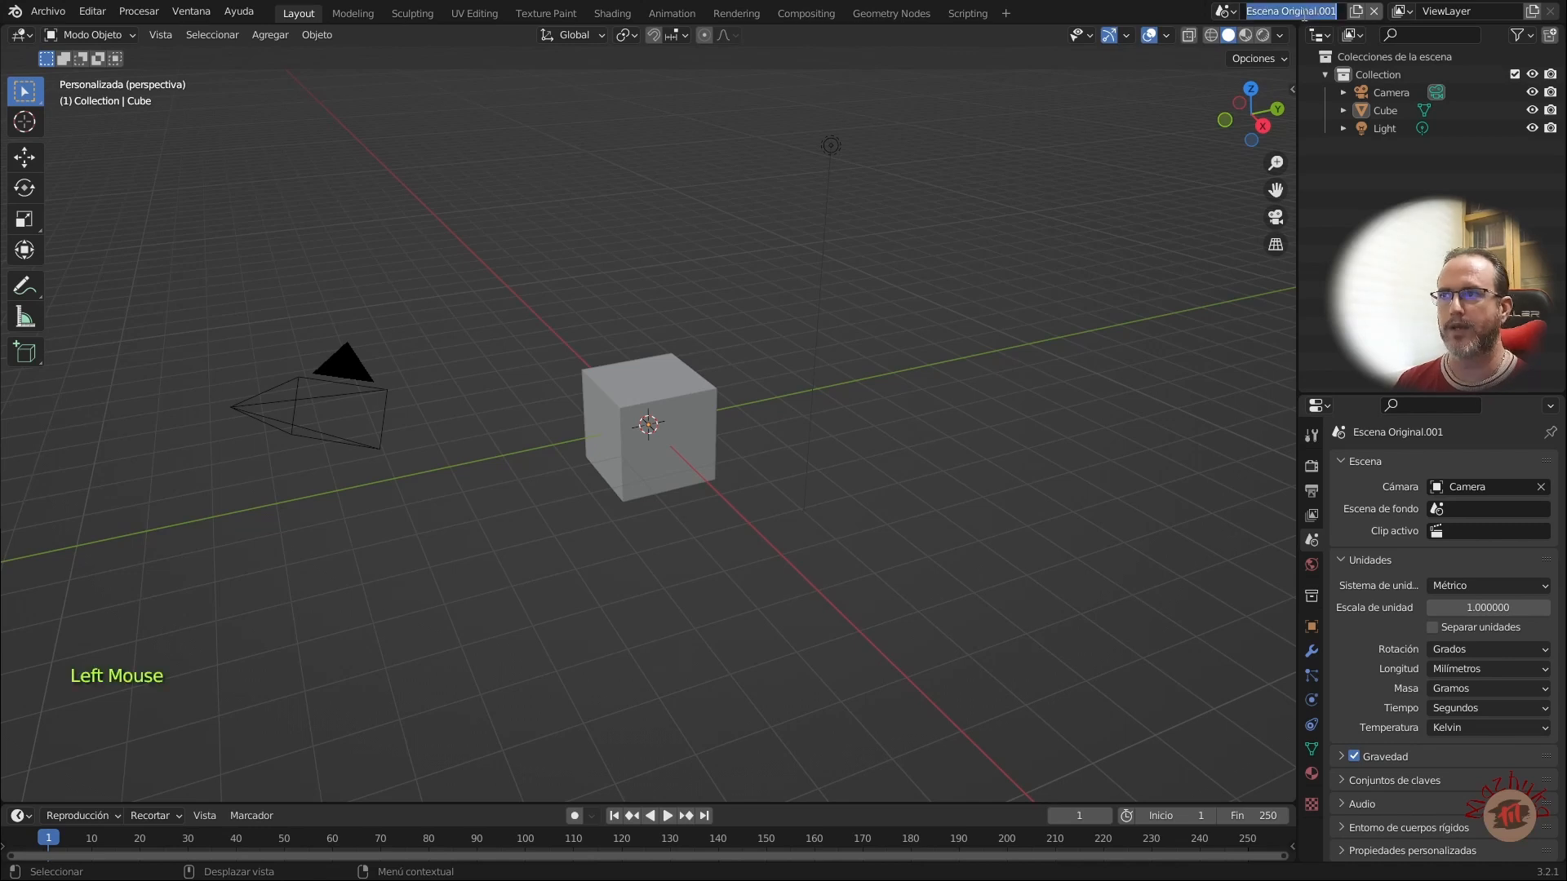
drag(1281, 12, 1346, 9)
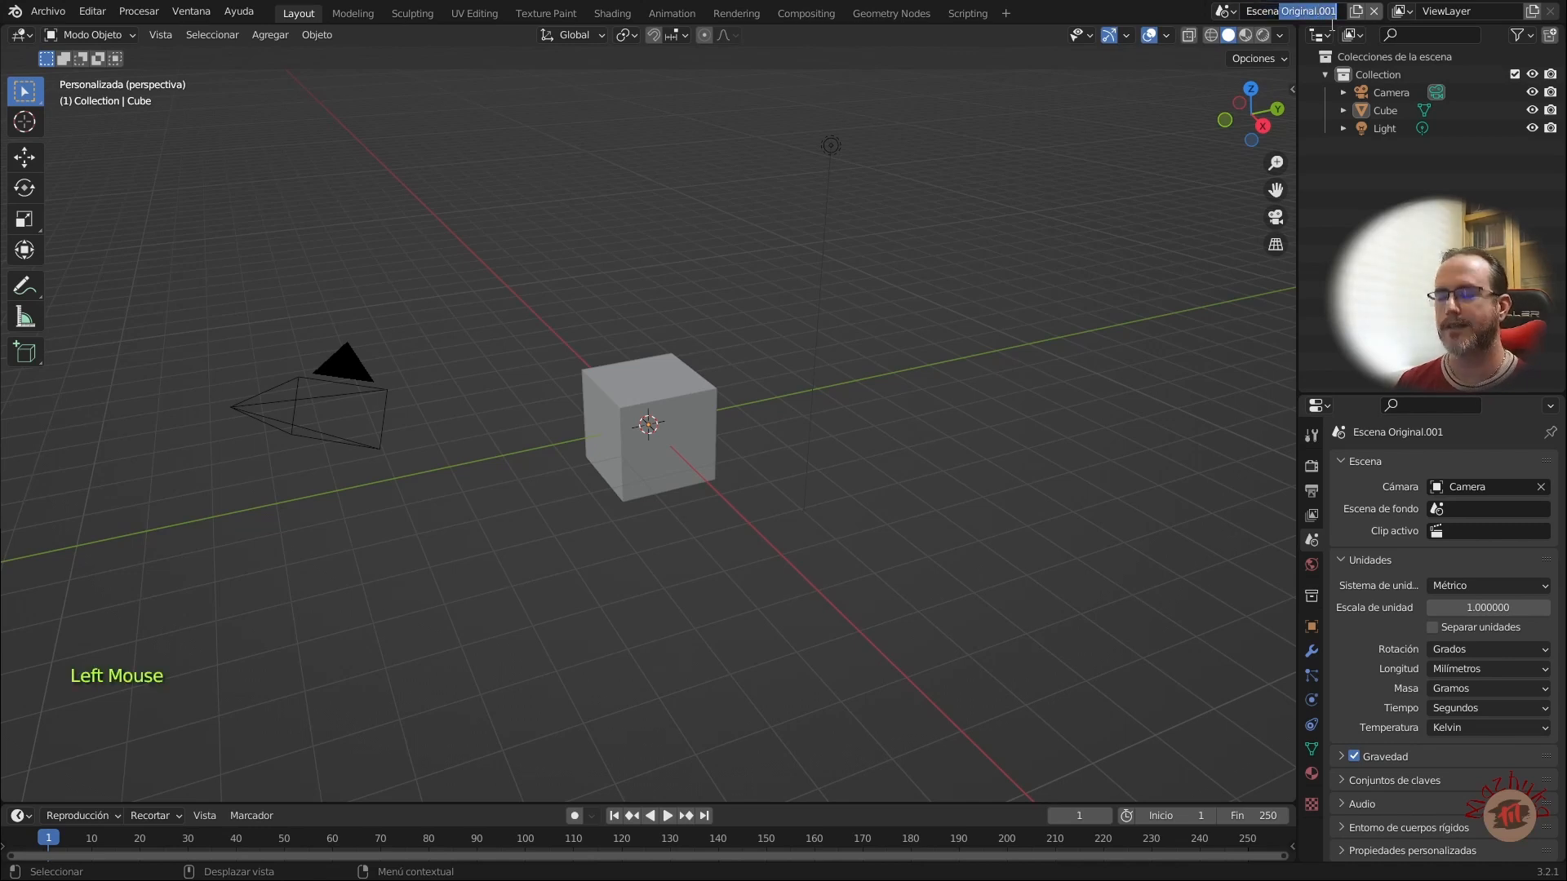
key(BackSpace)
text(Vincul)
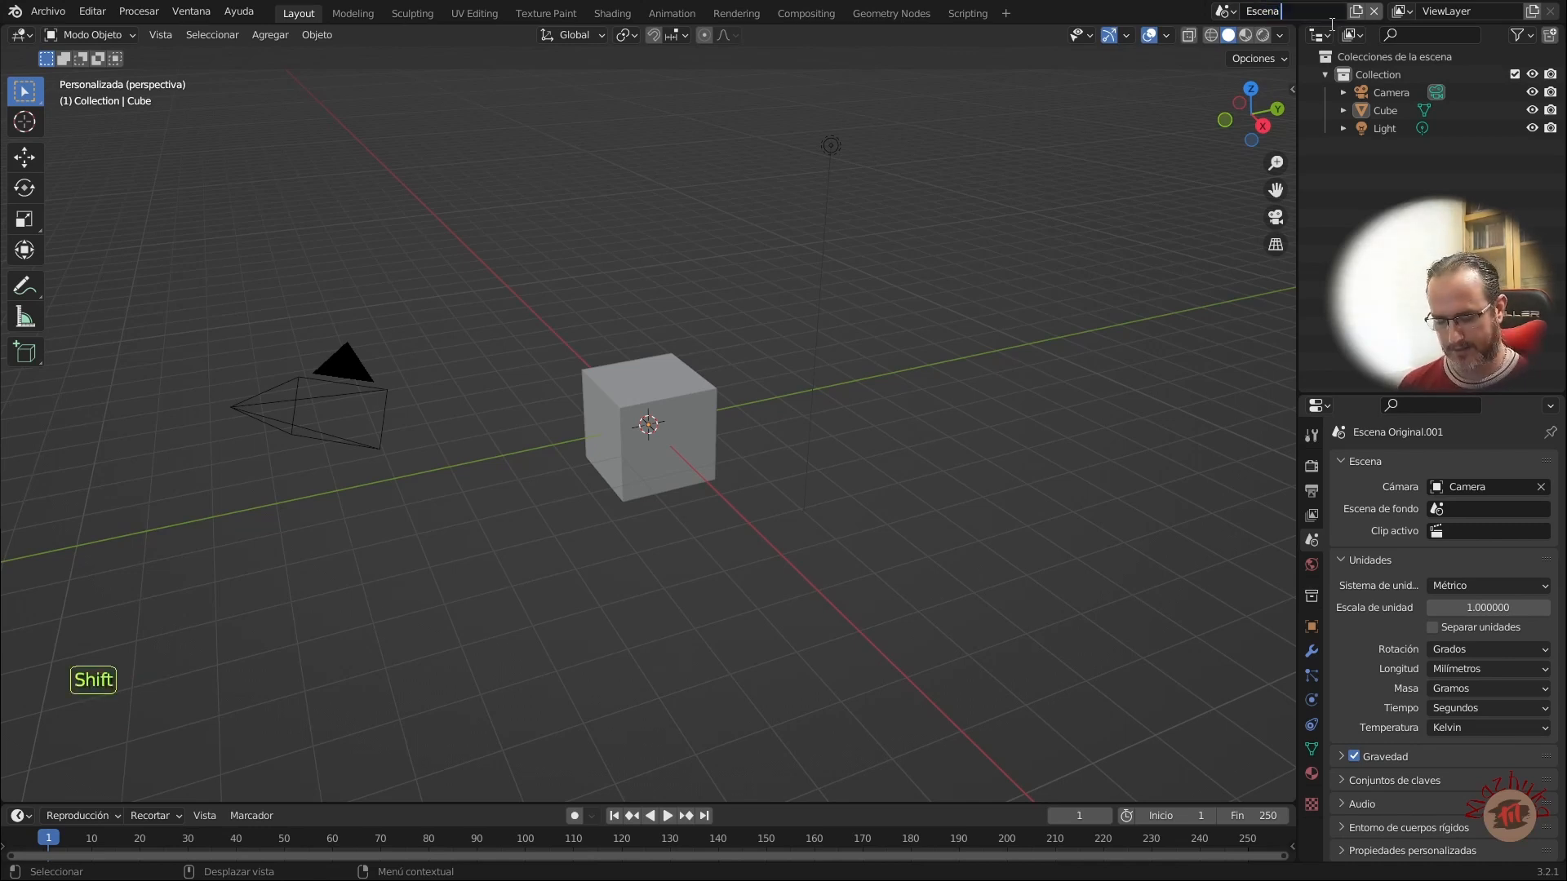
text(ada)
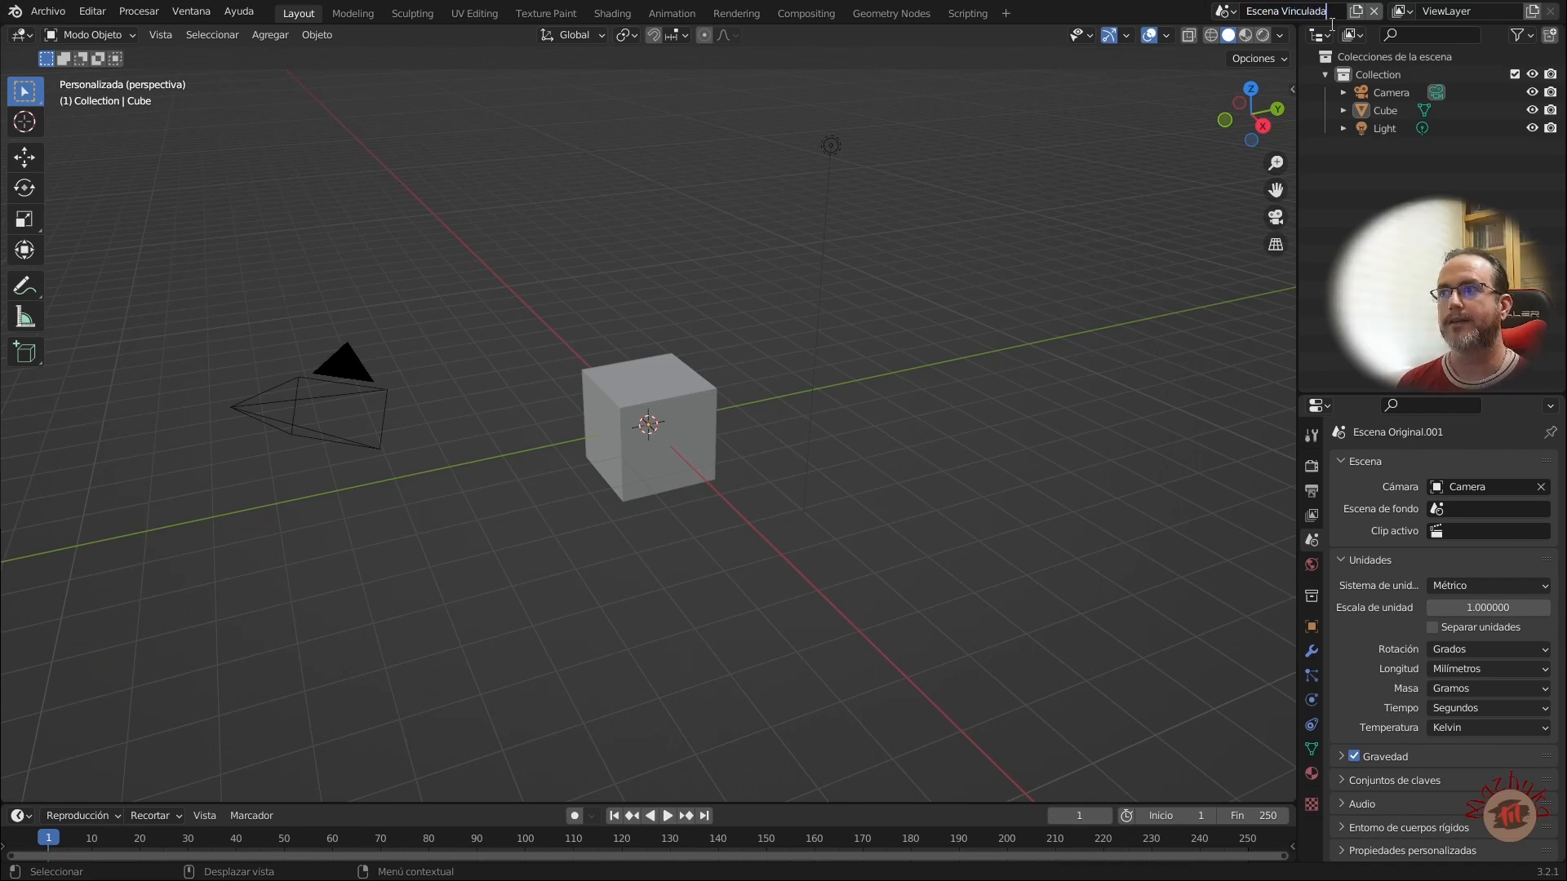
key(Return)
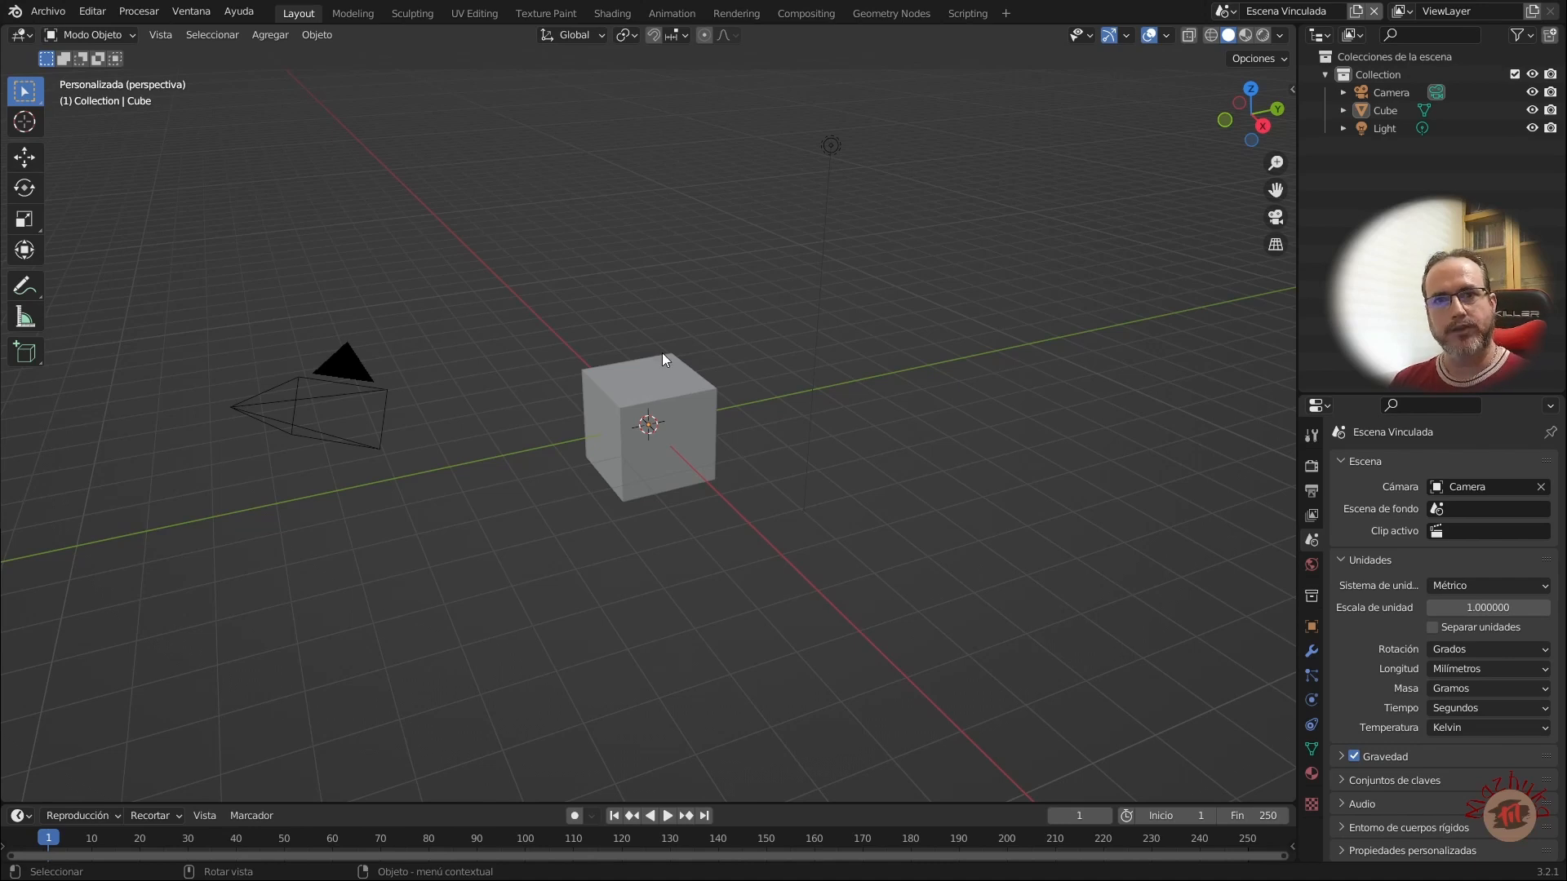
Step: Move the camera in Escena Vinculada to the opposite side of the cube and compare its position in Escena Original
click(341, 389)
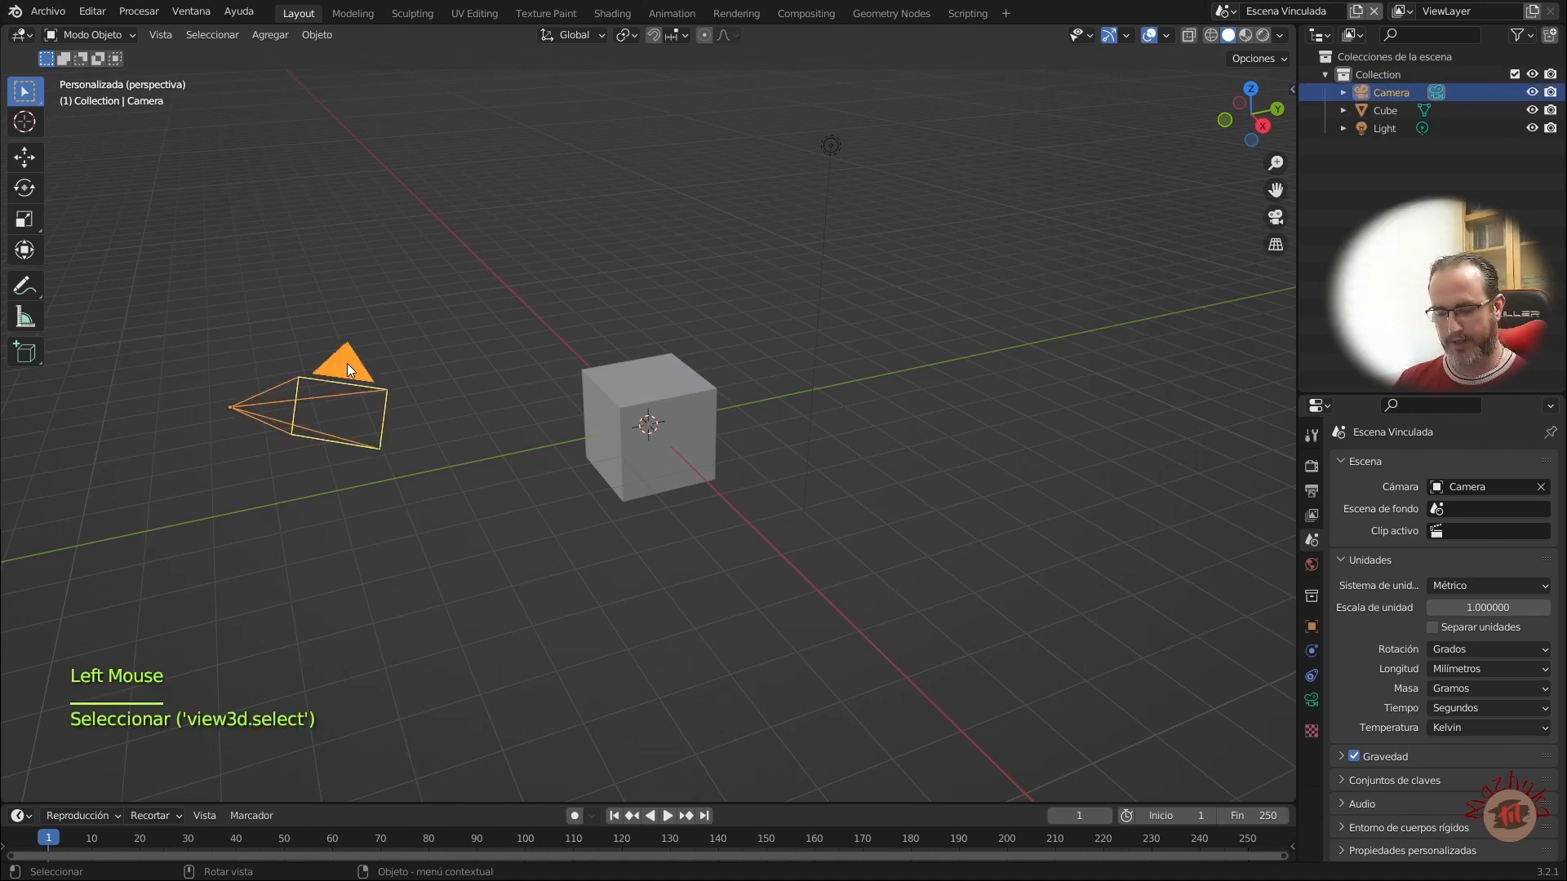
key(g)
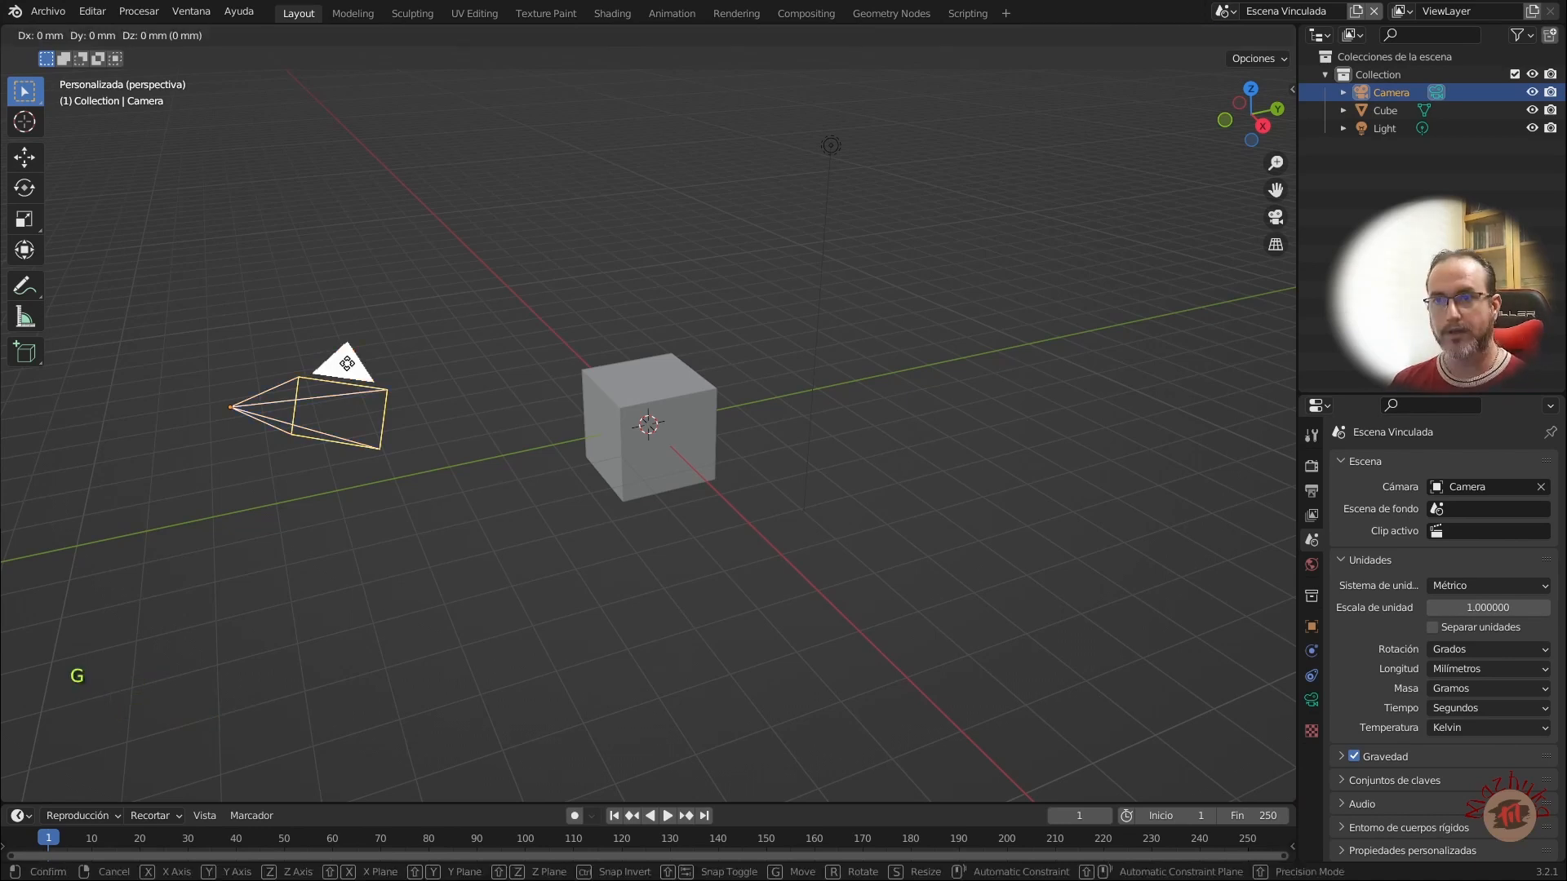
click(1094, 235)
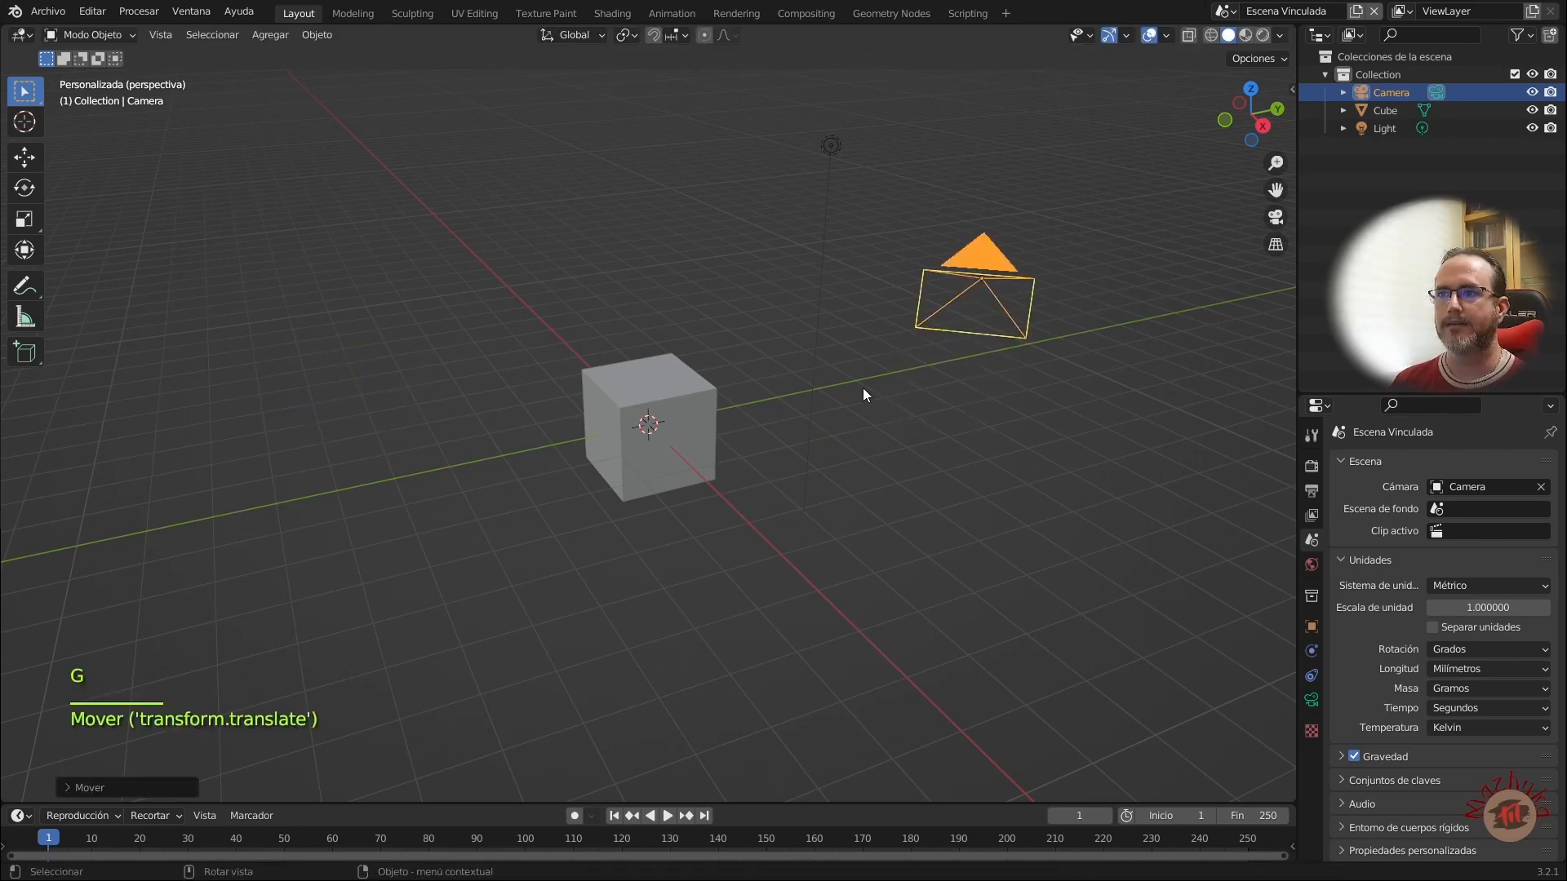
click(1232, 13)
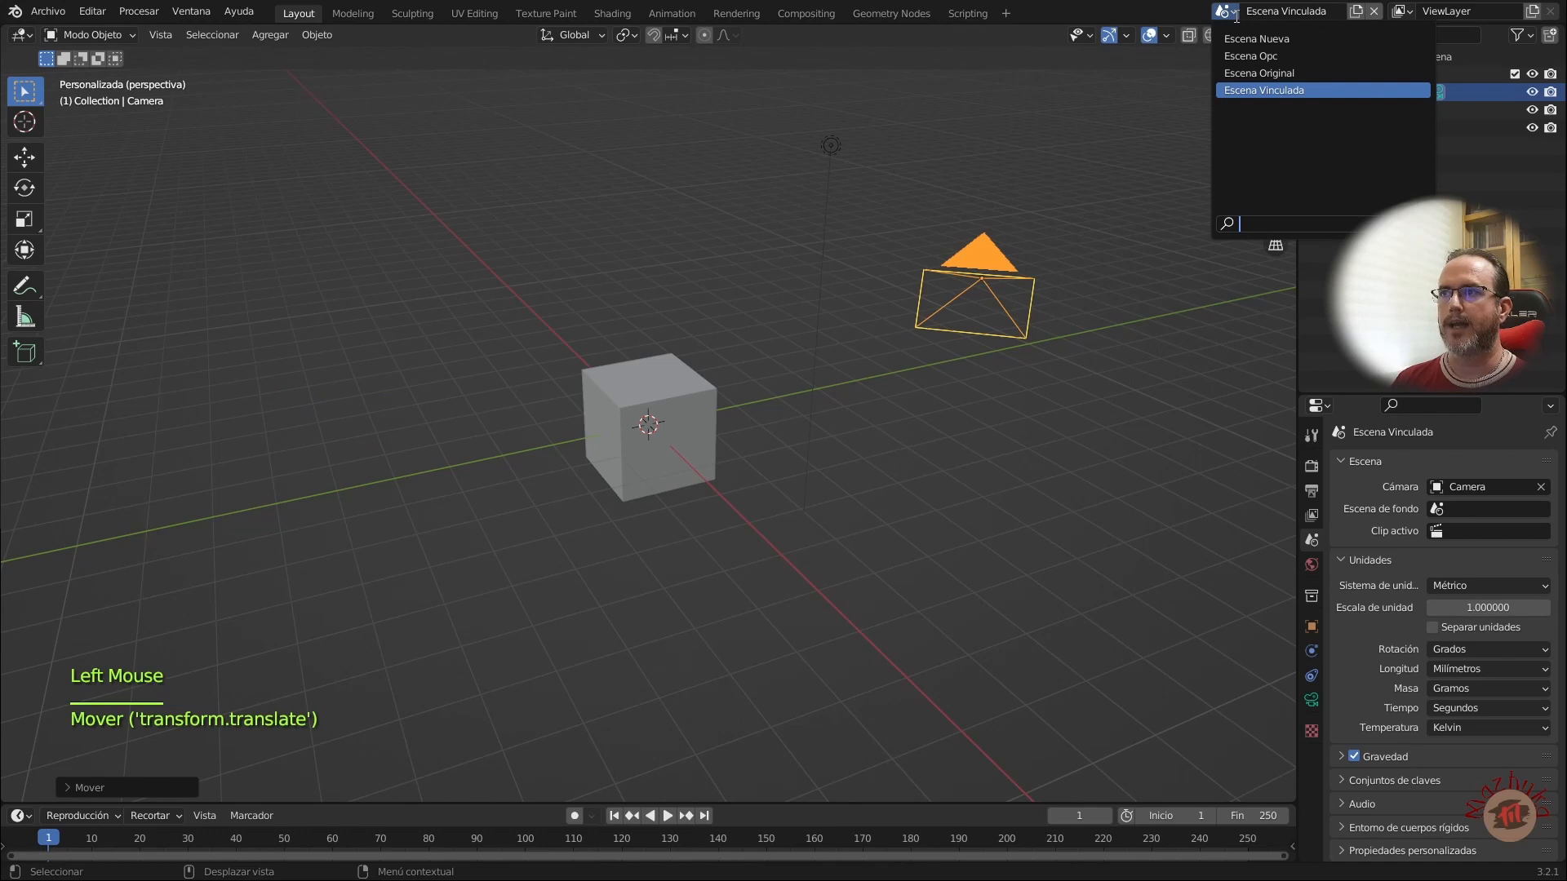
click(1259, 73)
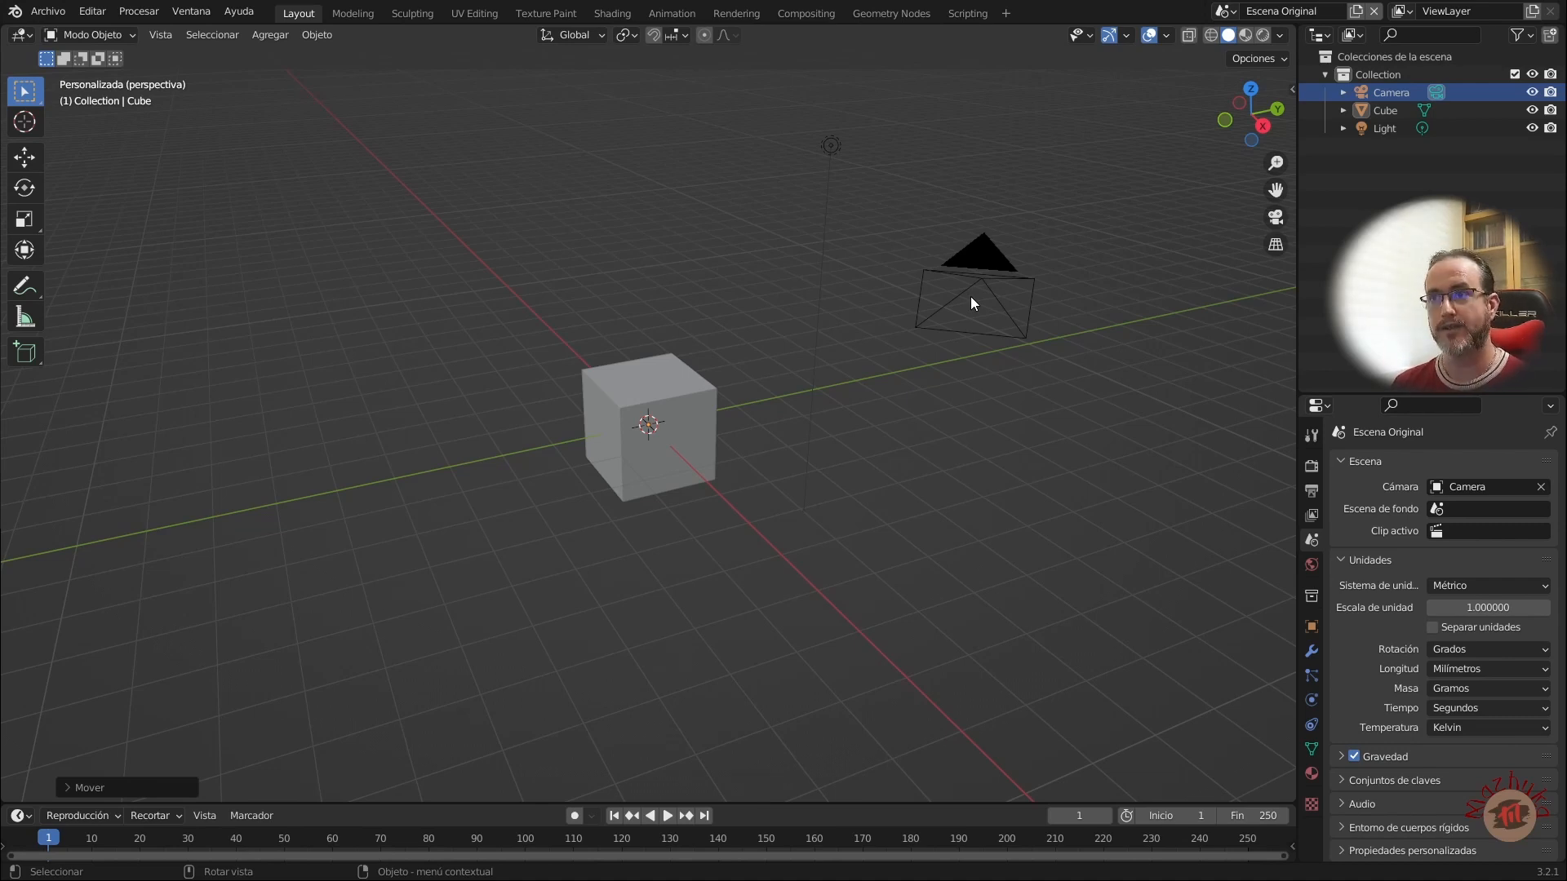
Step: Scale the cube in Escena Original uniformly down to less than half its size and compare it in Escena Vinculada
click(682, 414)
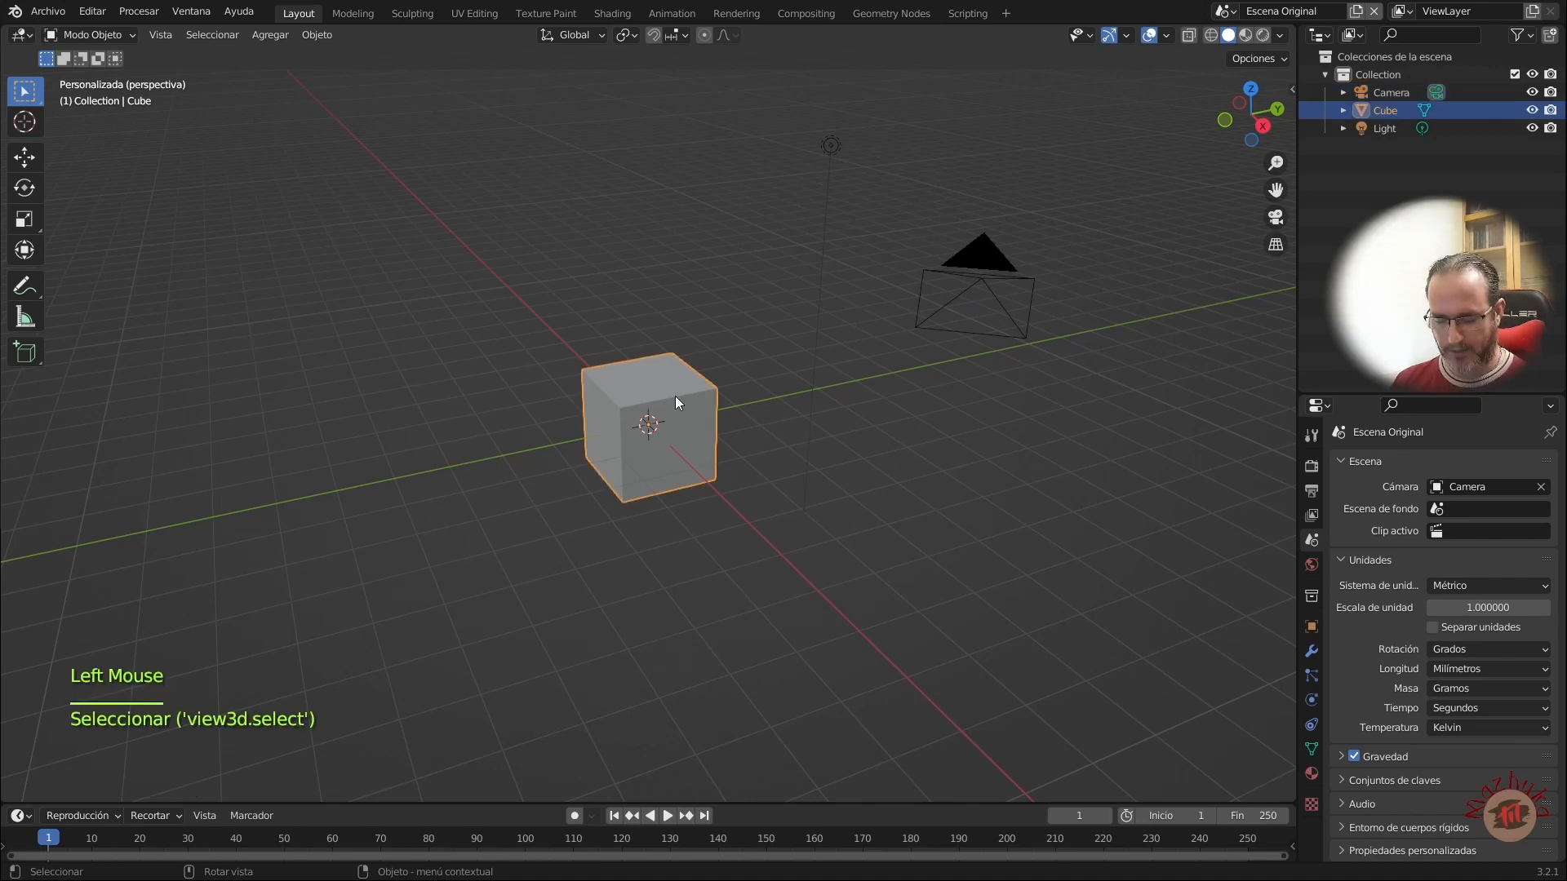
key(s)
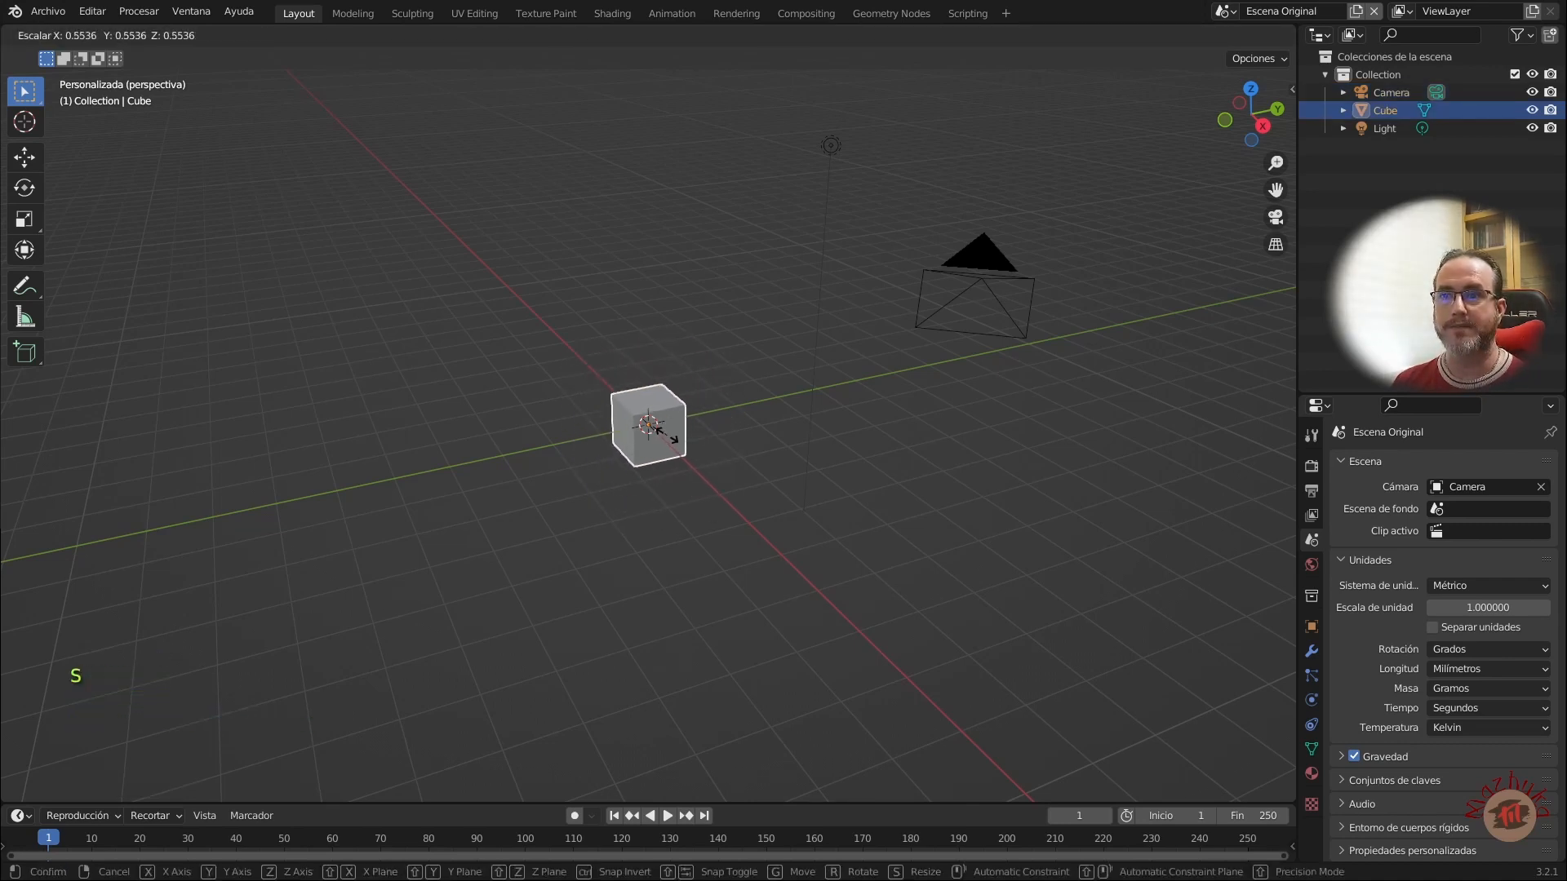
click(654, 427)
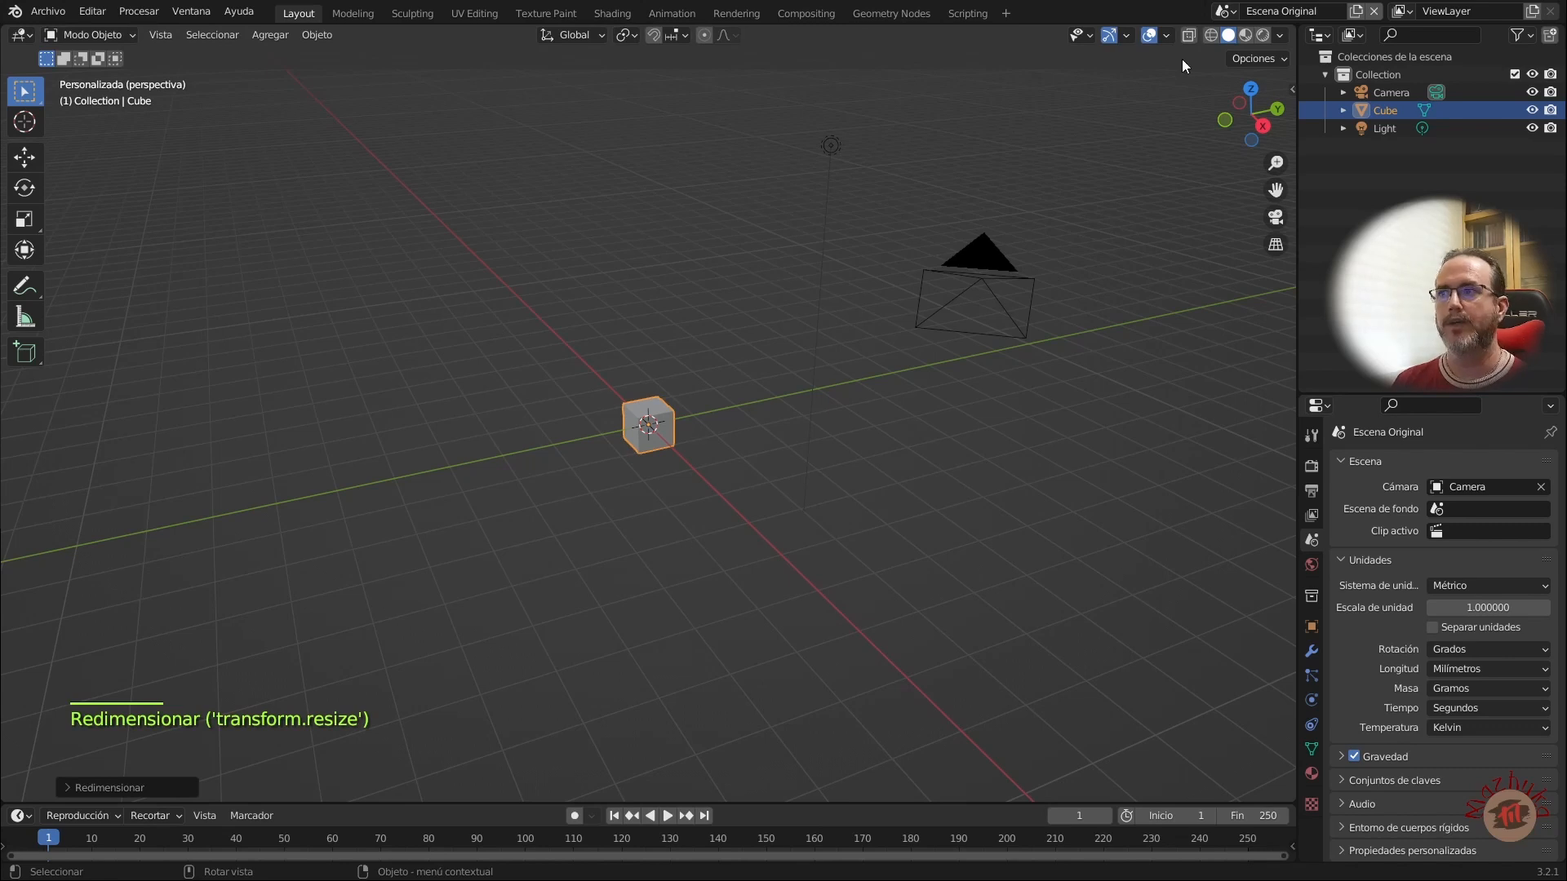
click(1236, 13)
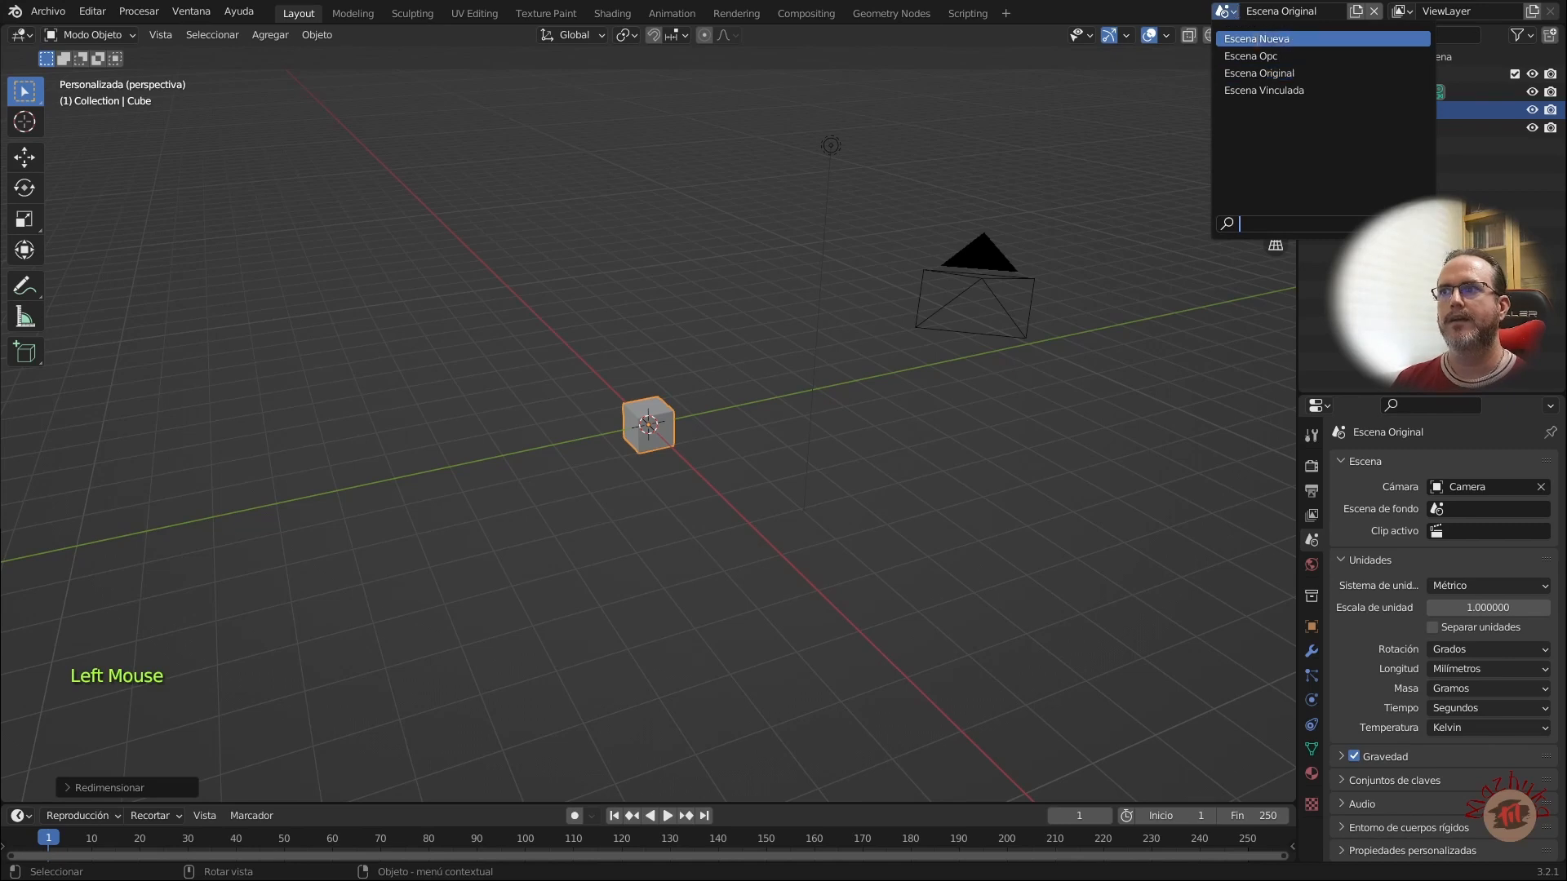
click(1264, 85)
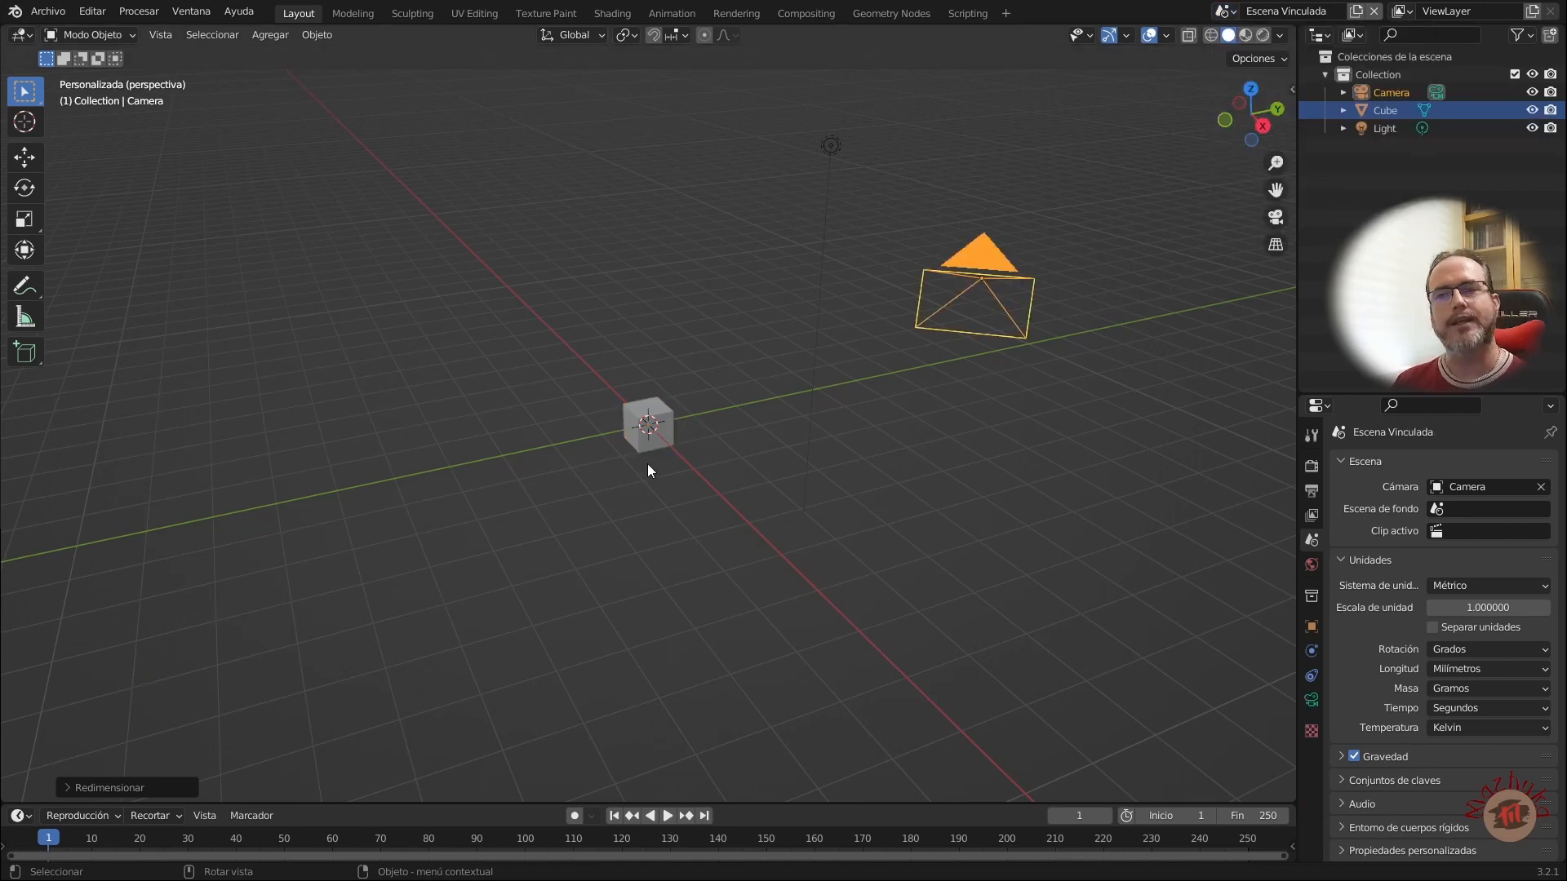
Step: Create a scene from Escena Vinculada with the Copia completa type and rename it Escena Completa
click(1354, 11)
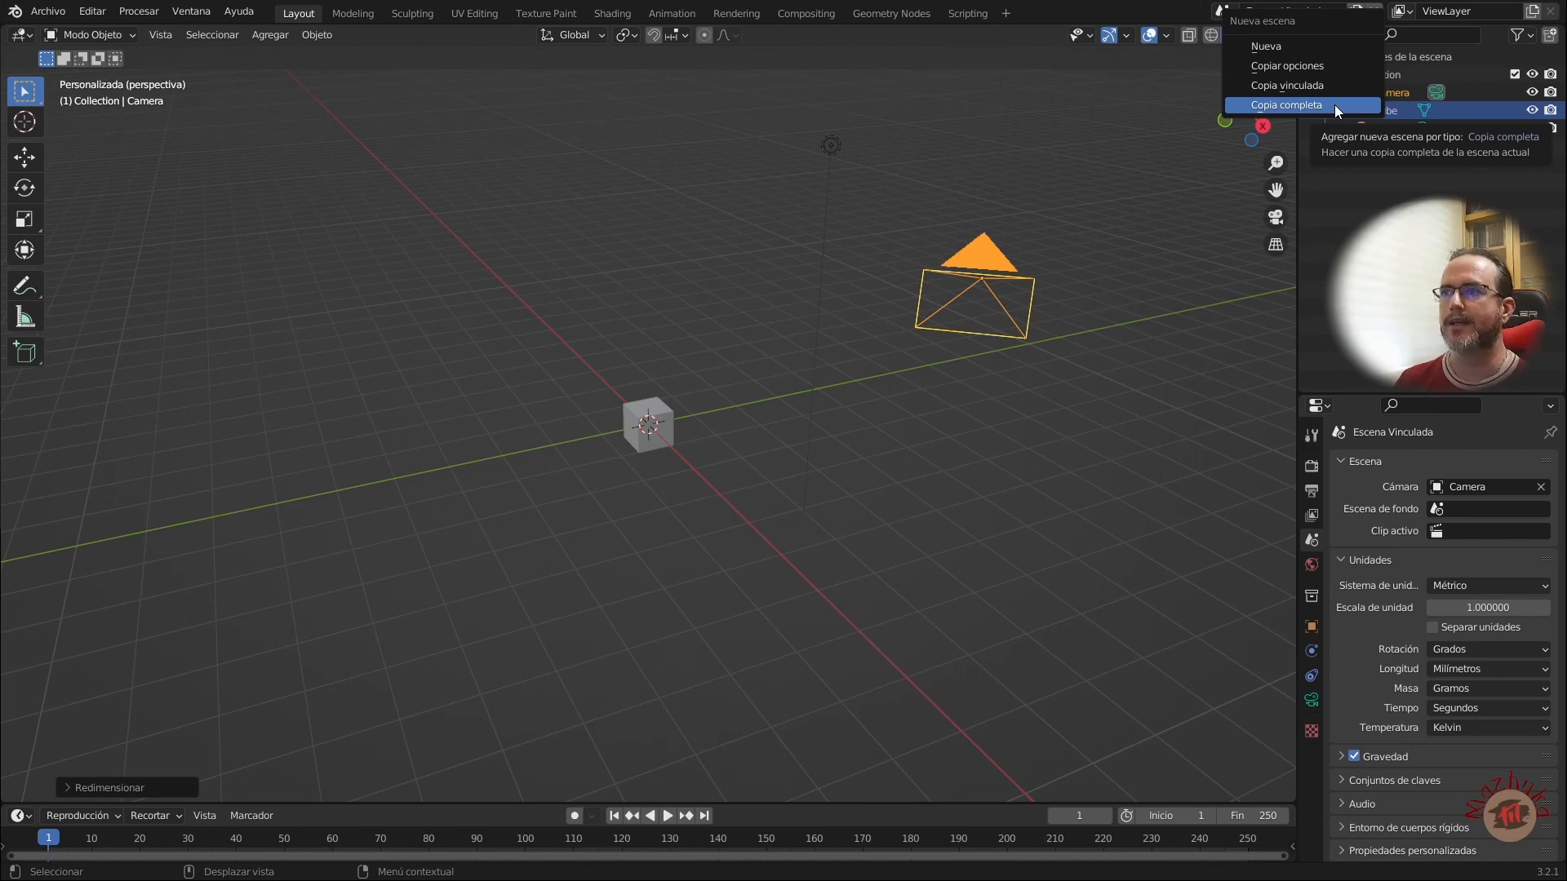
click(1335, 104)
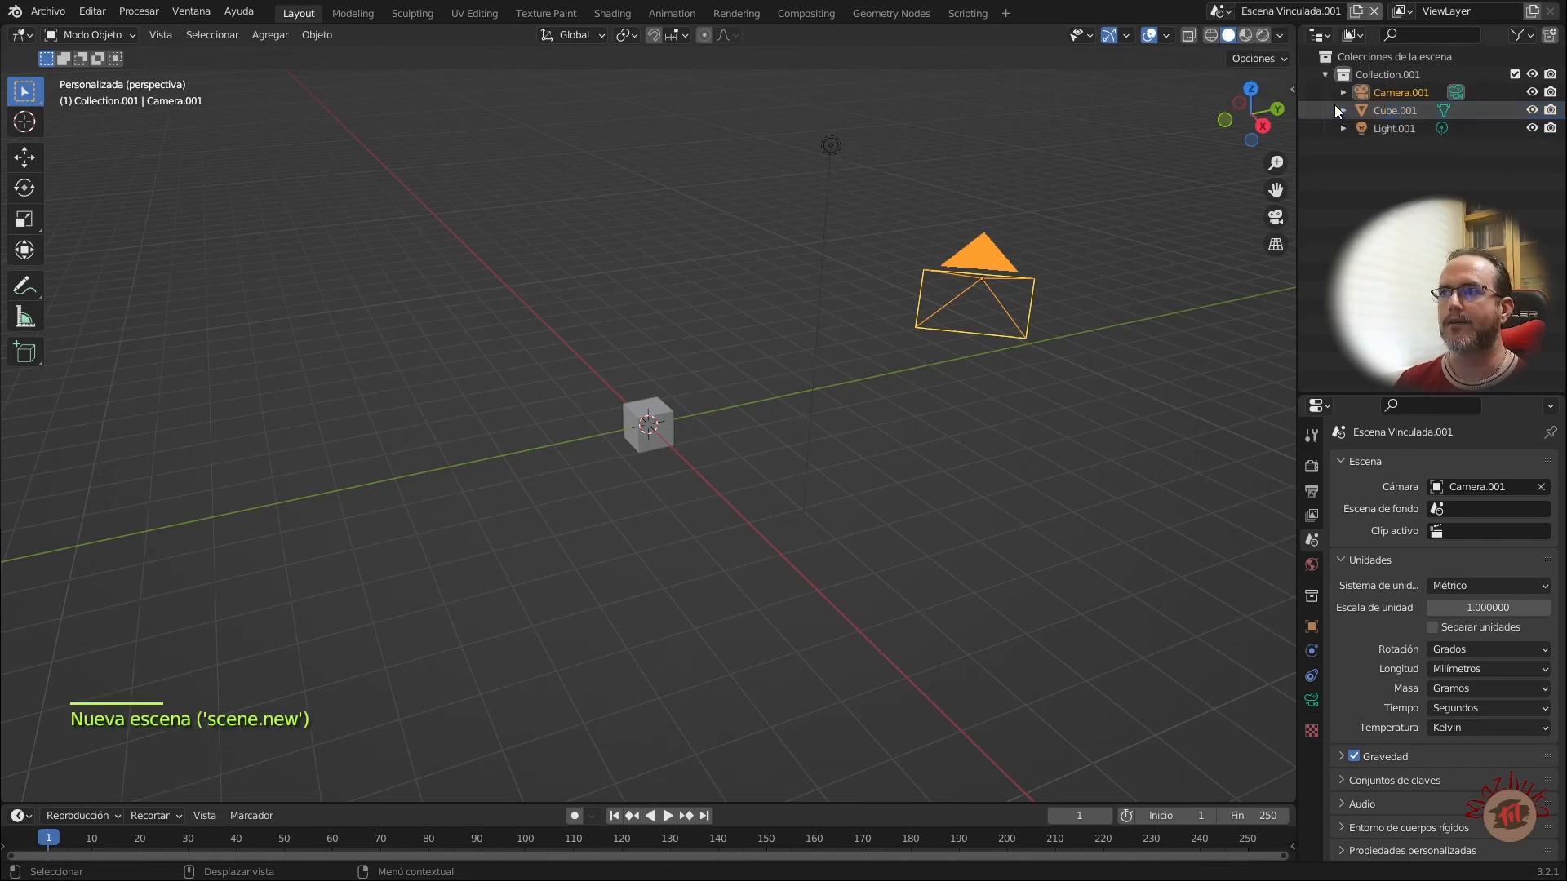
double_click(1286, 13)
drag(1277, 12, 1347, 10)
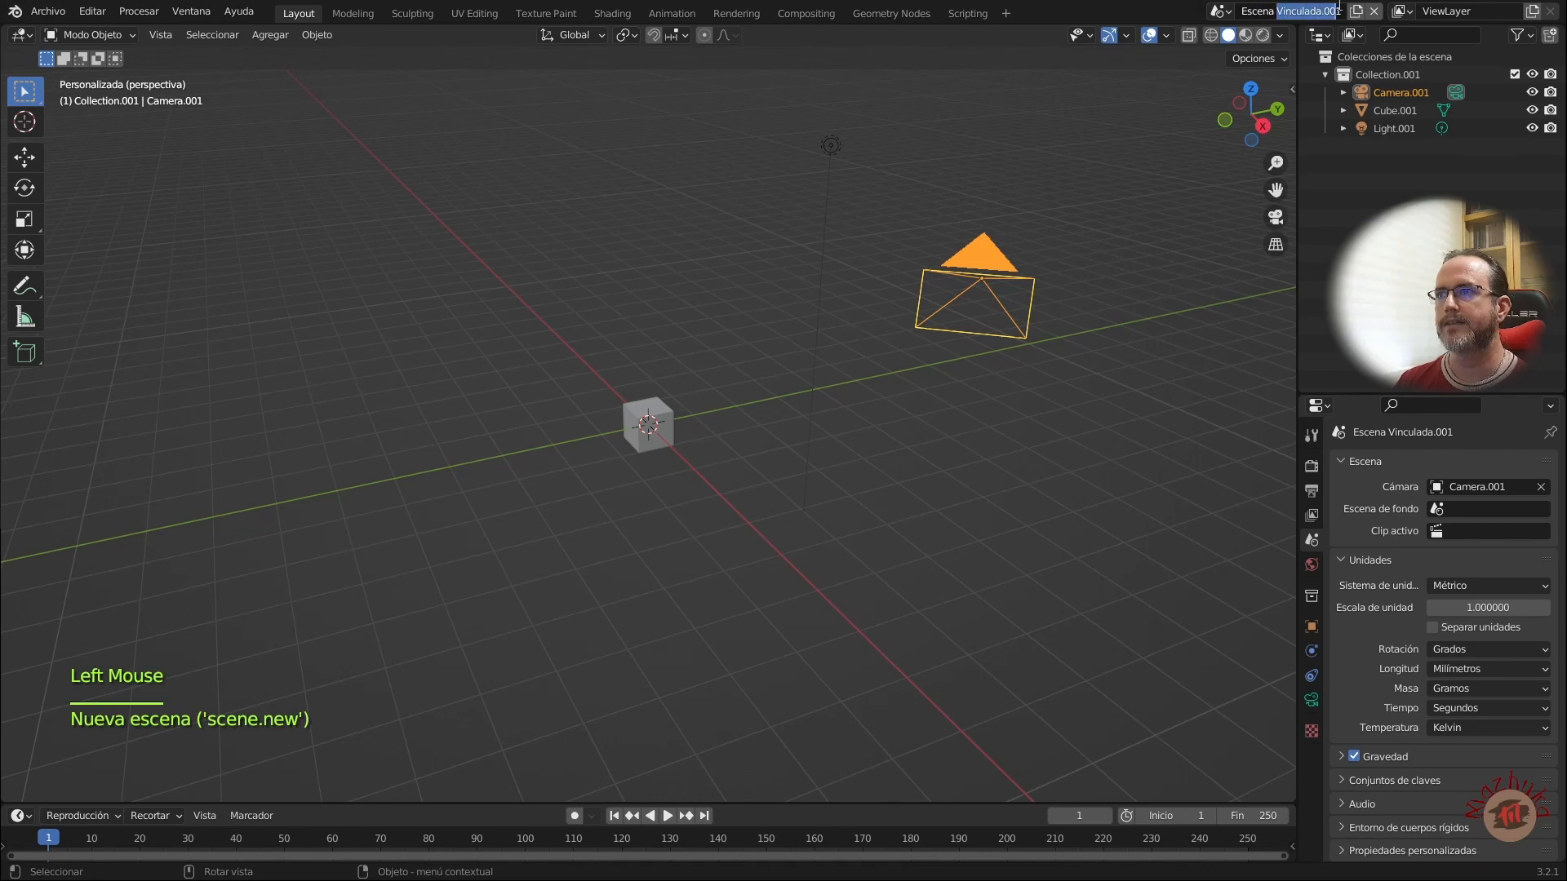
text(Com)
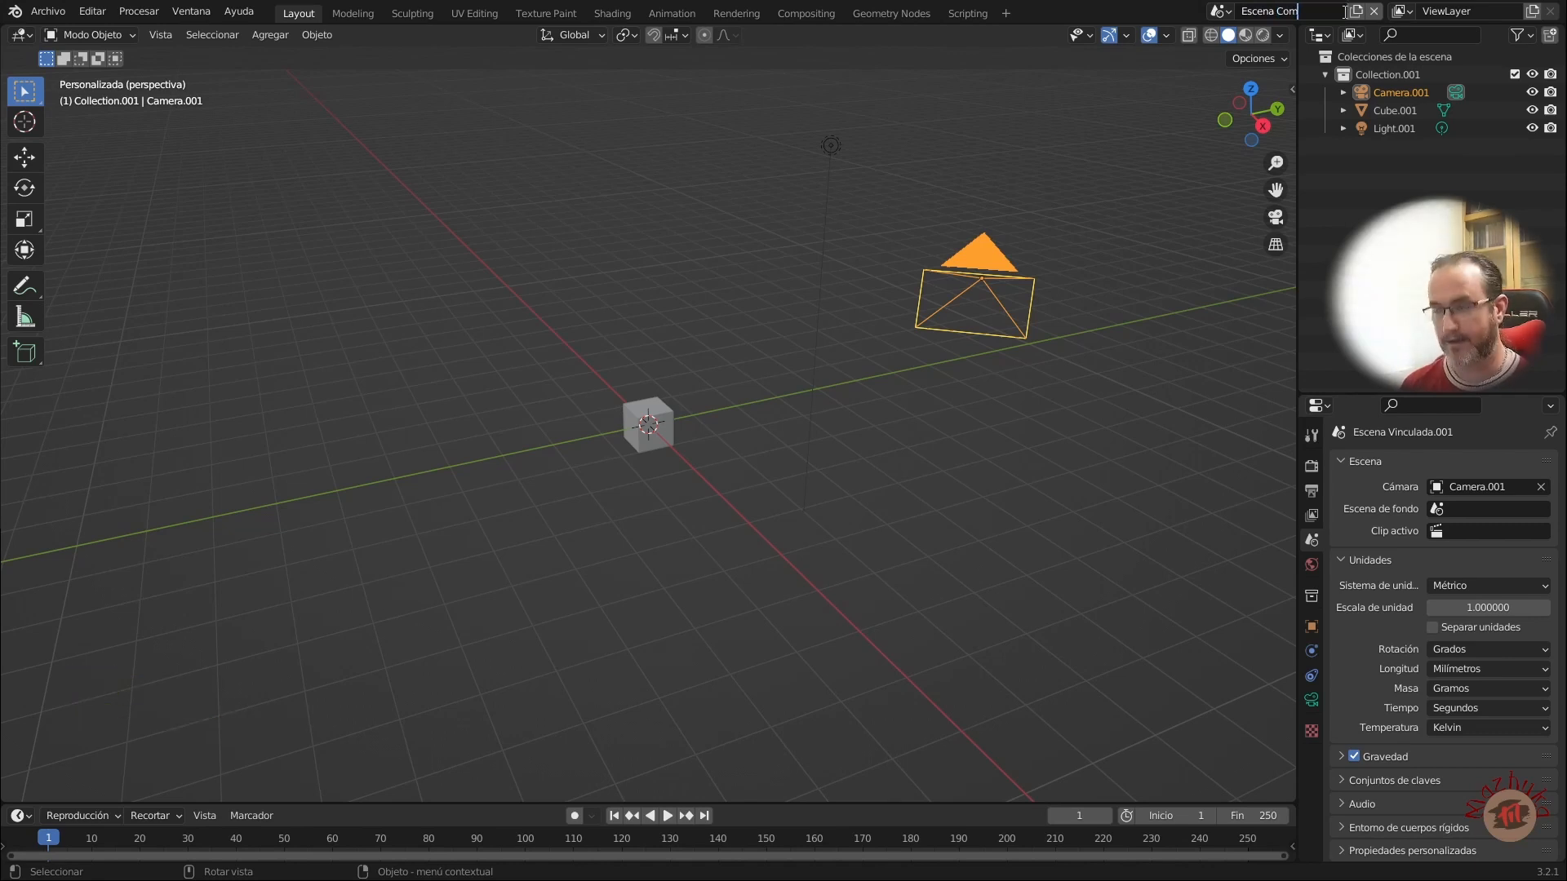
text(pleta)
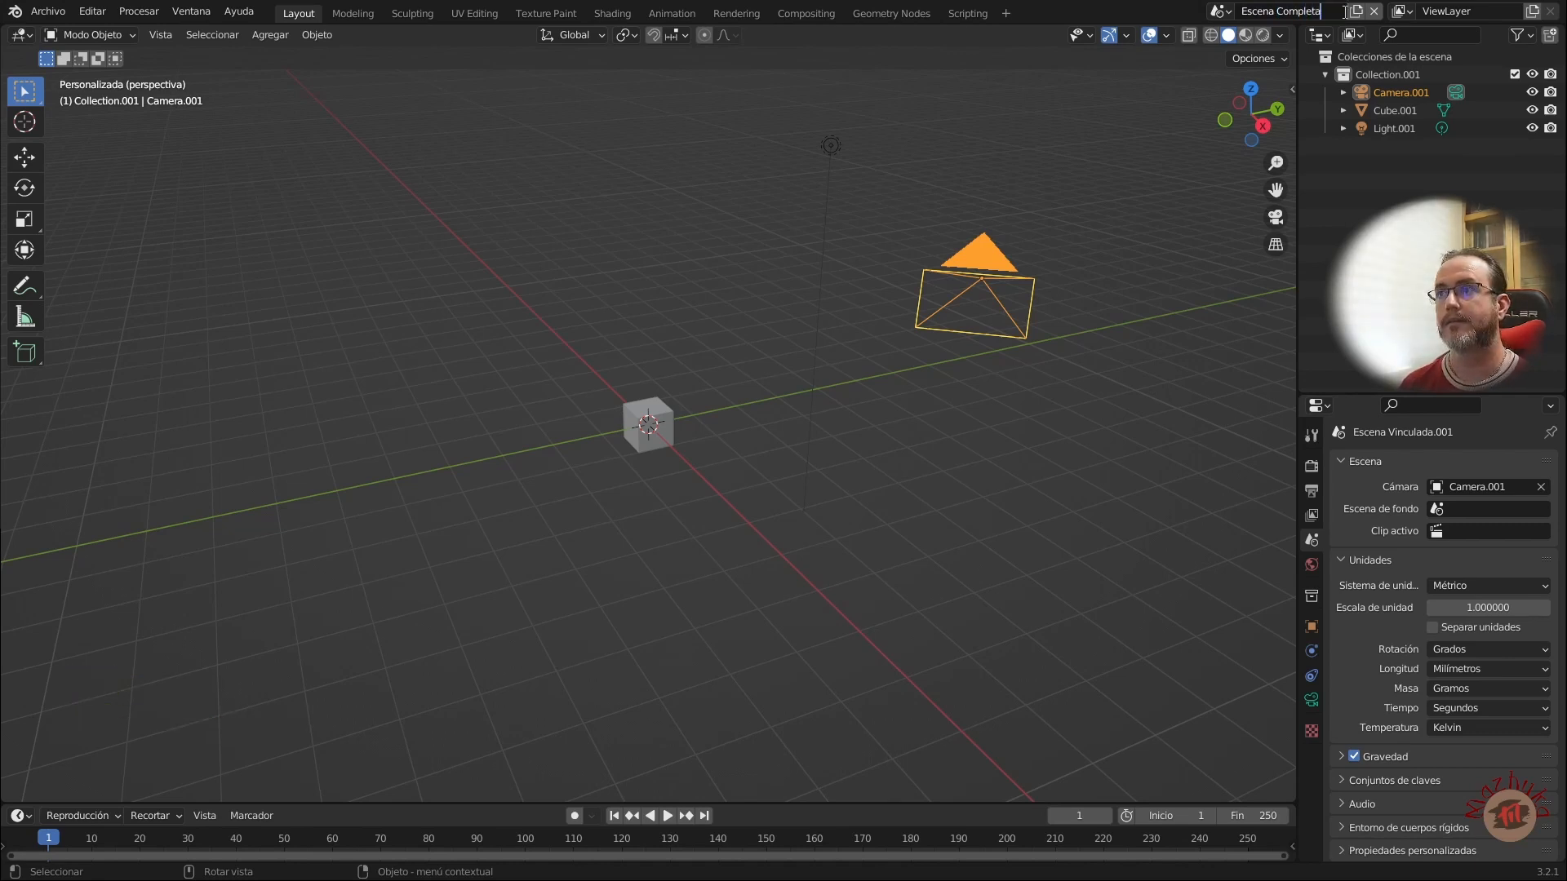
key(Return)
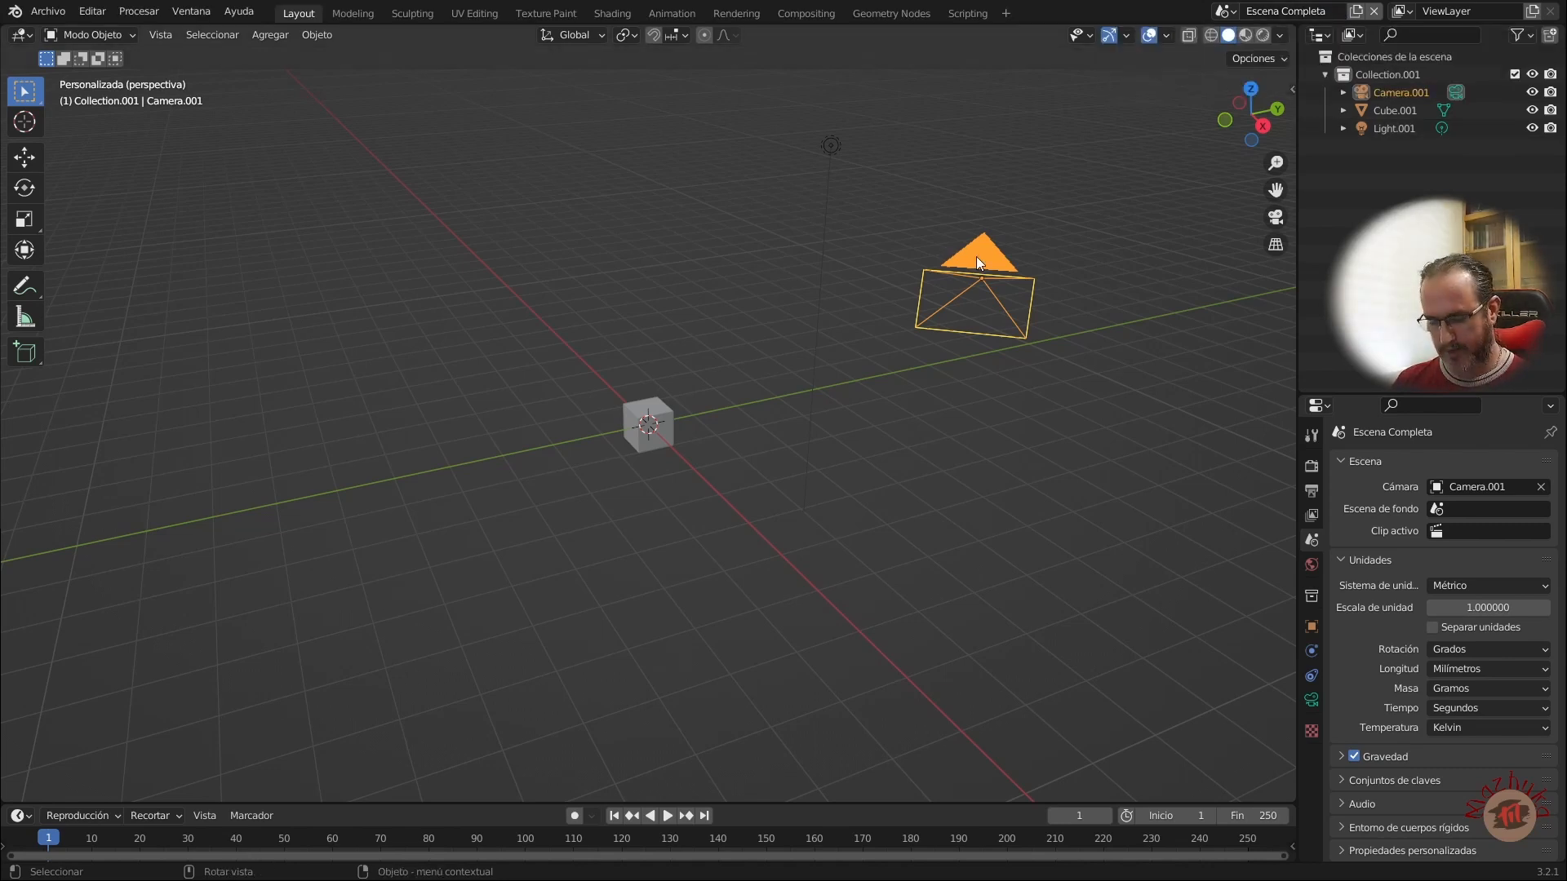
Step: Move the camera in Escena Completa about -2629, -4991, 780 mm in X, Y, Z, compare it with Escena Vinculada, and return to Escena Completa
key(g)
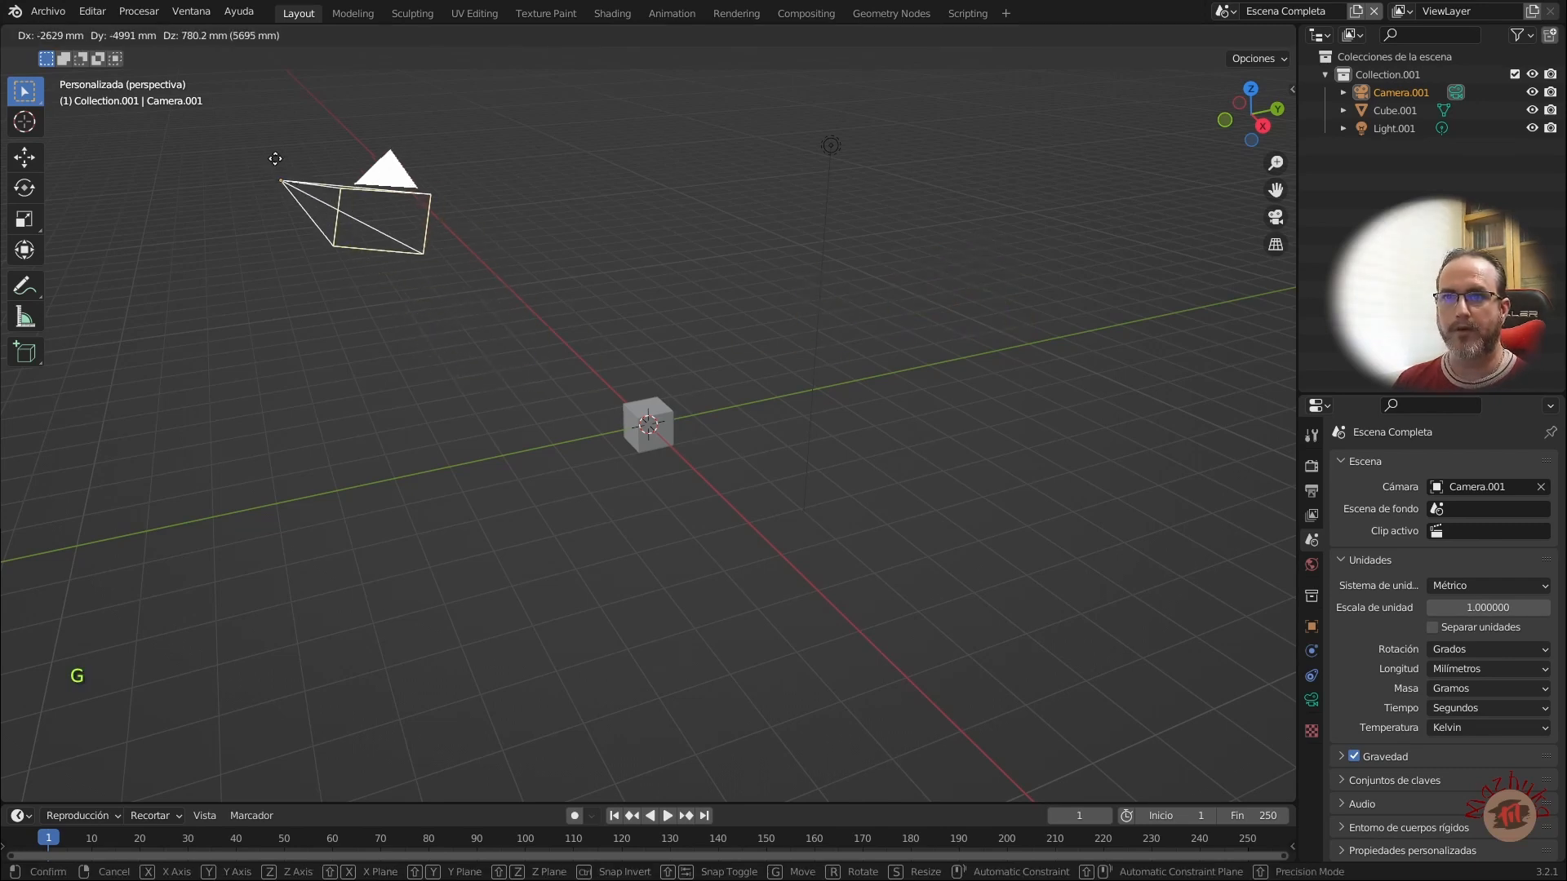
click(414, 351)
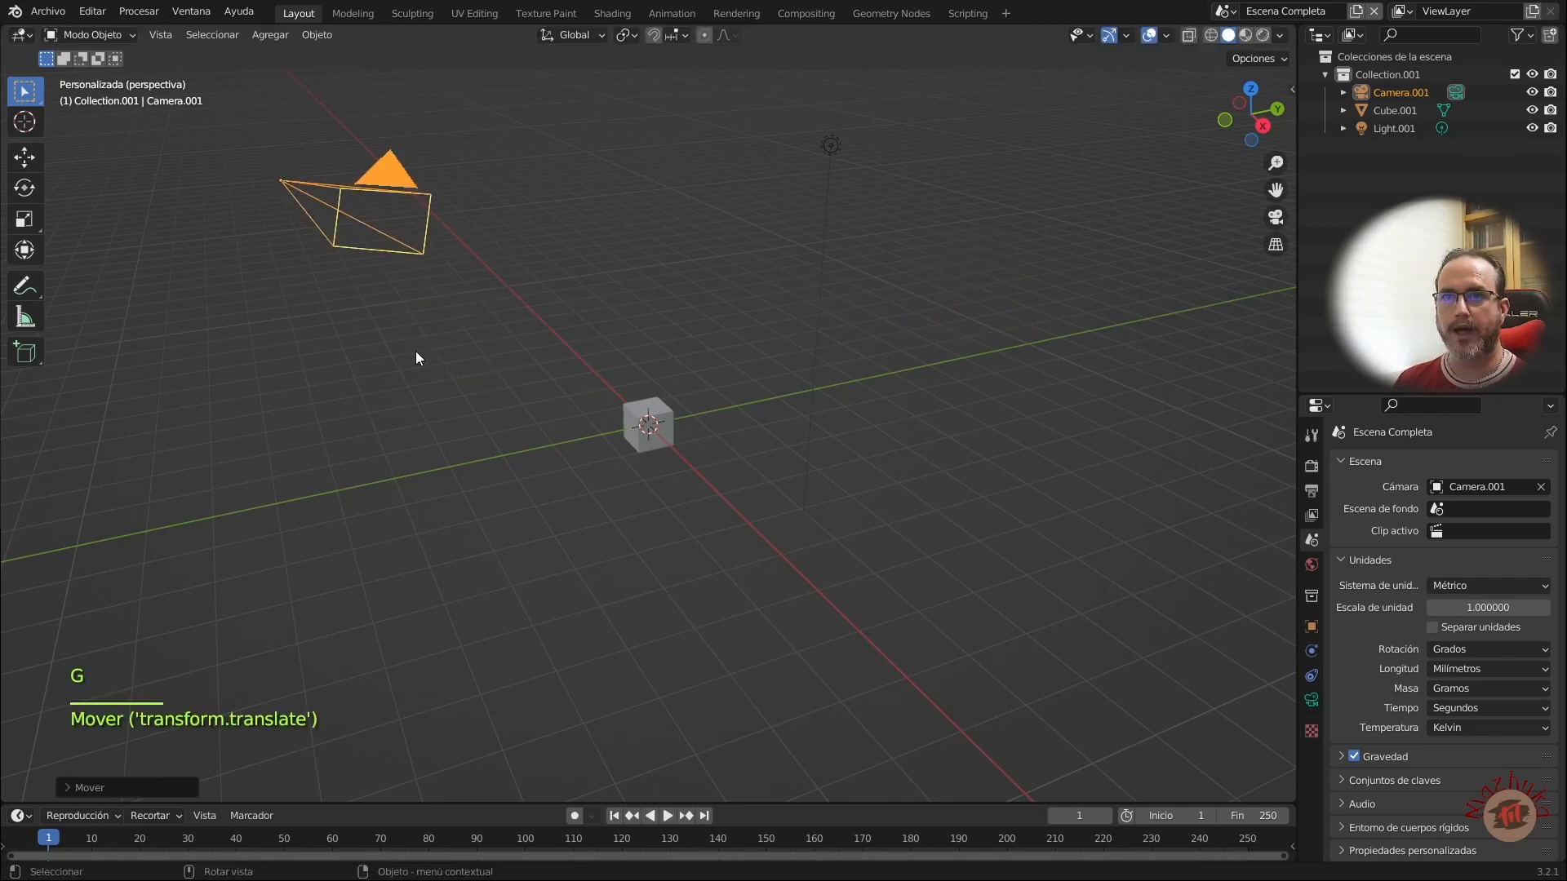
click(1230, 10)
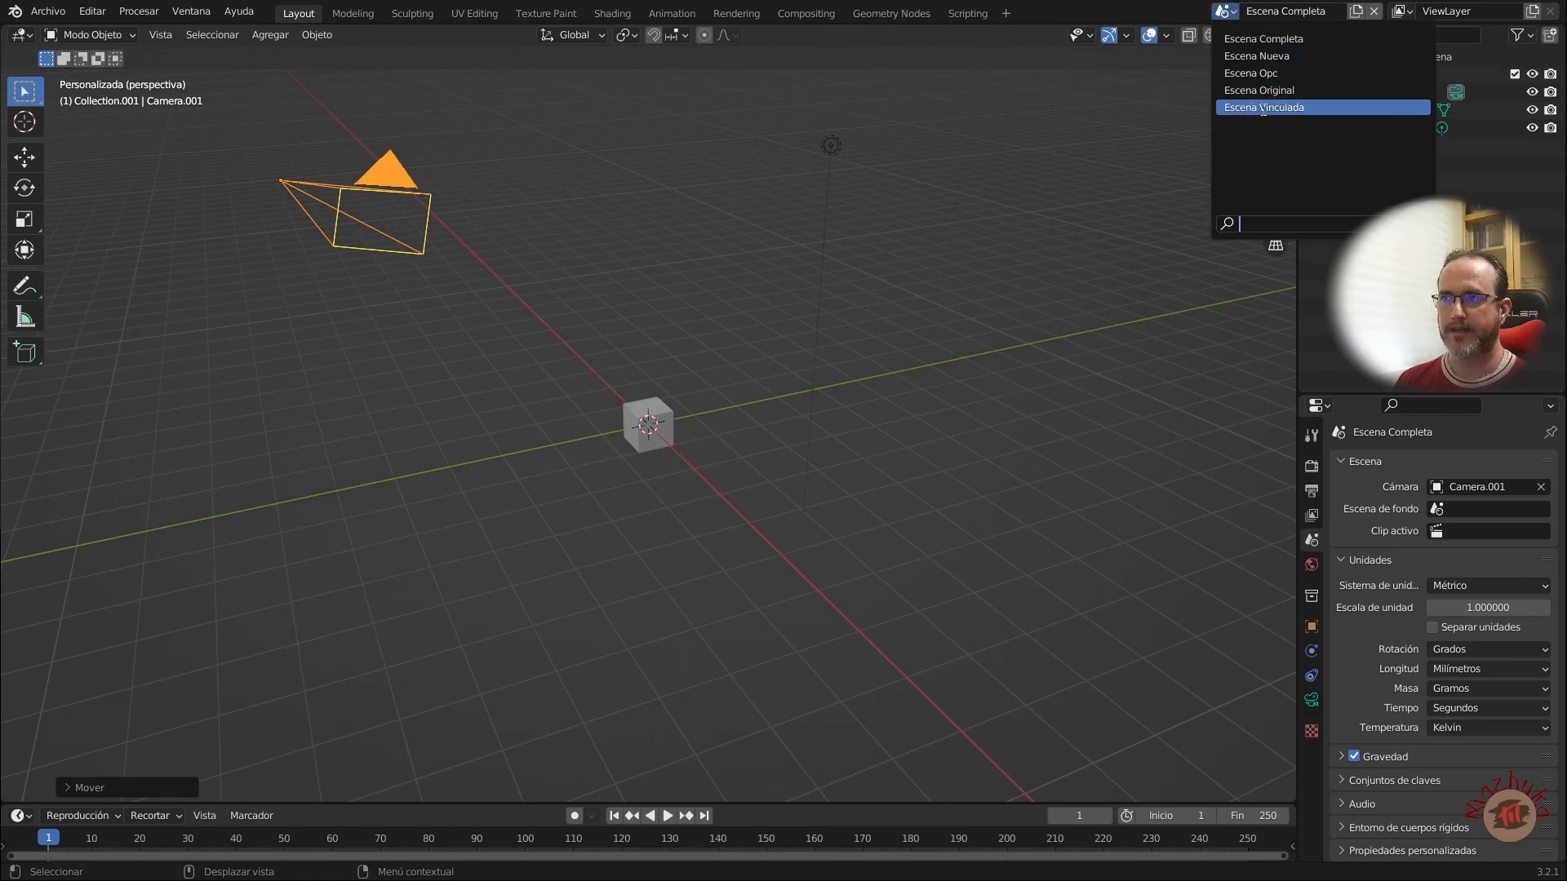
click(1270, 108)
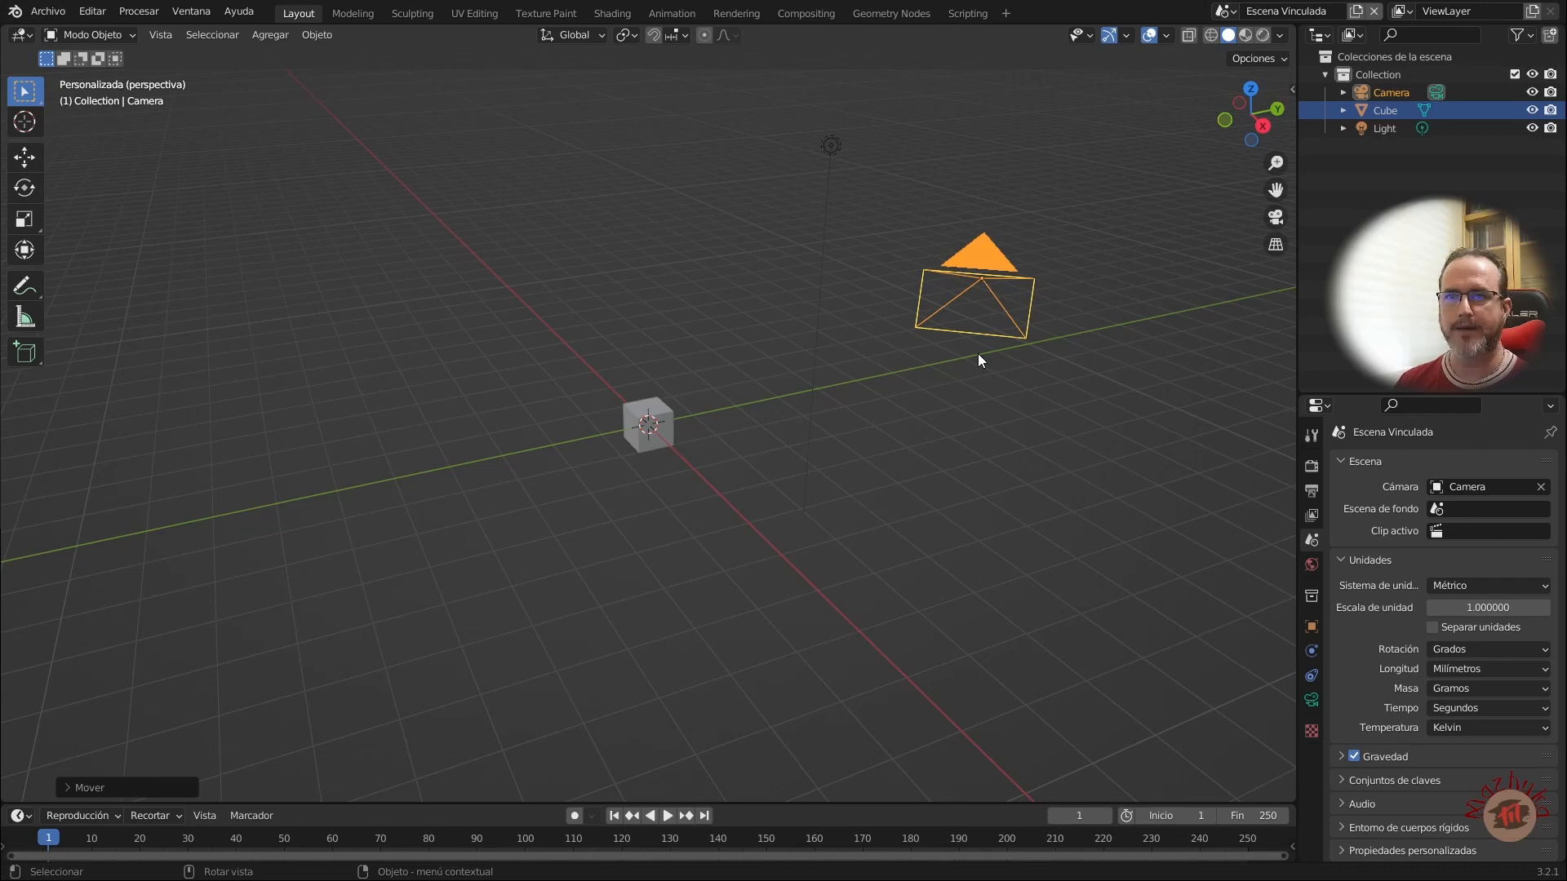
click(1224, 10)
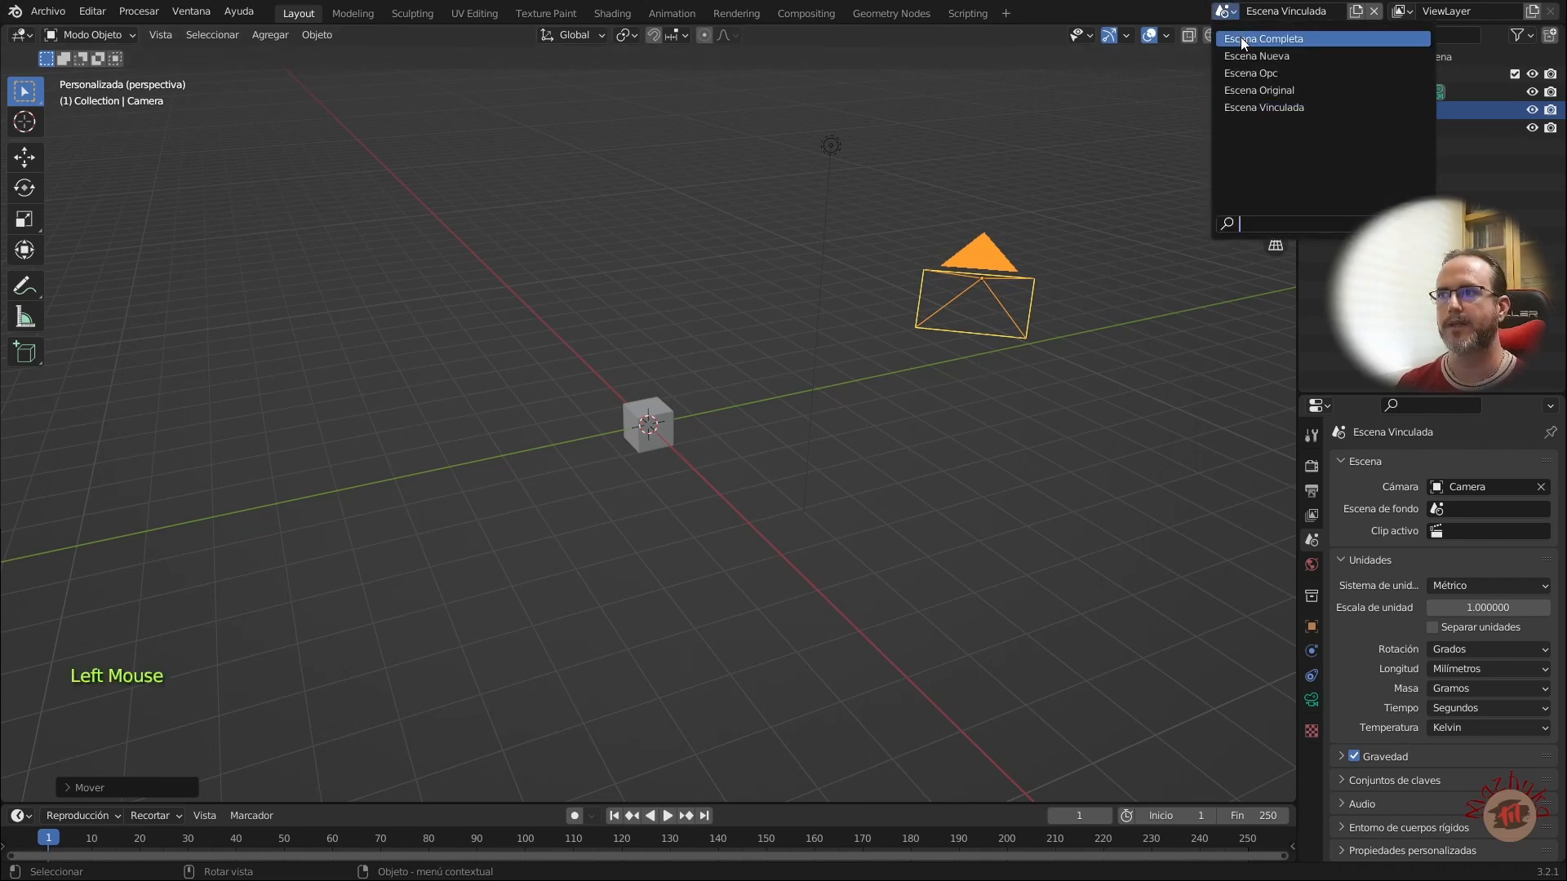
click(1242, 39)
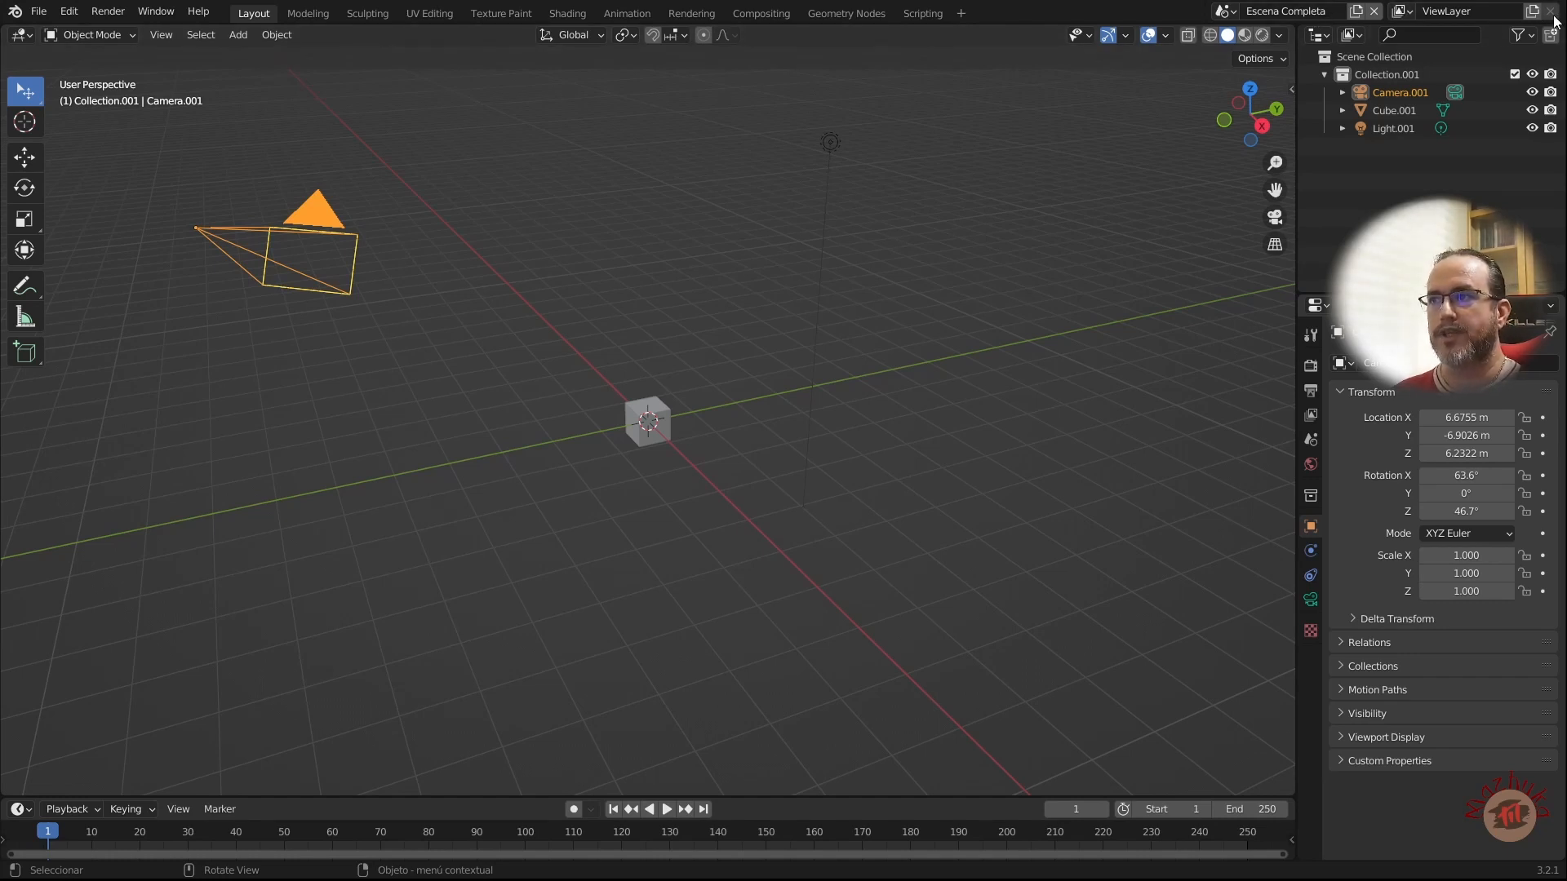
Step: Examine the list of view layers available in Escena Completa
click(1401, 11)
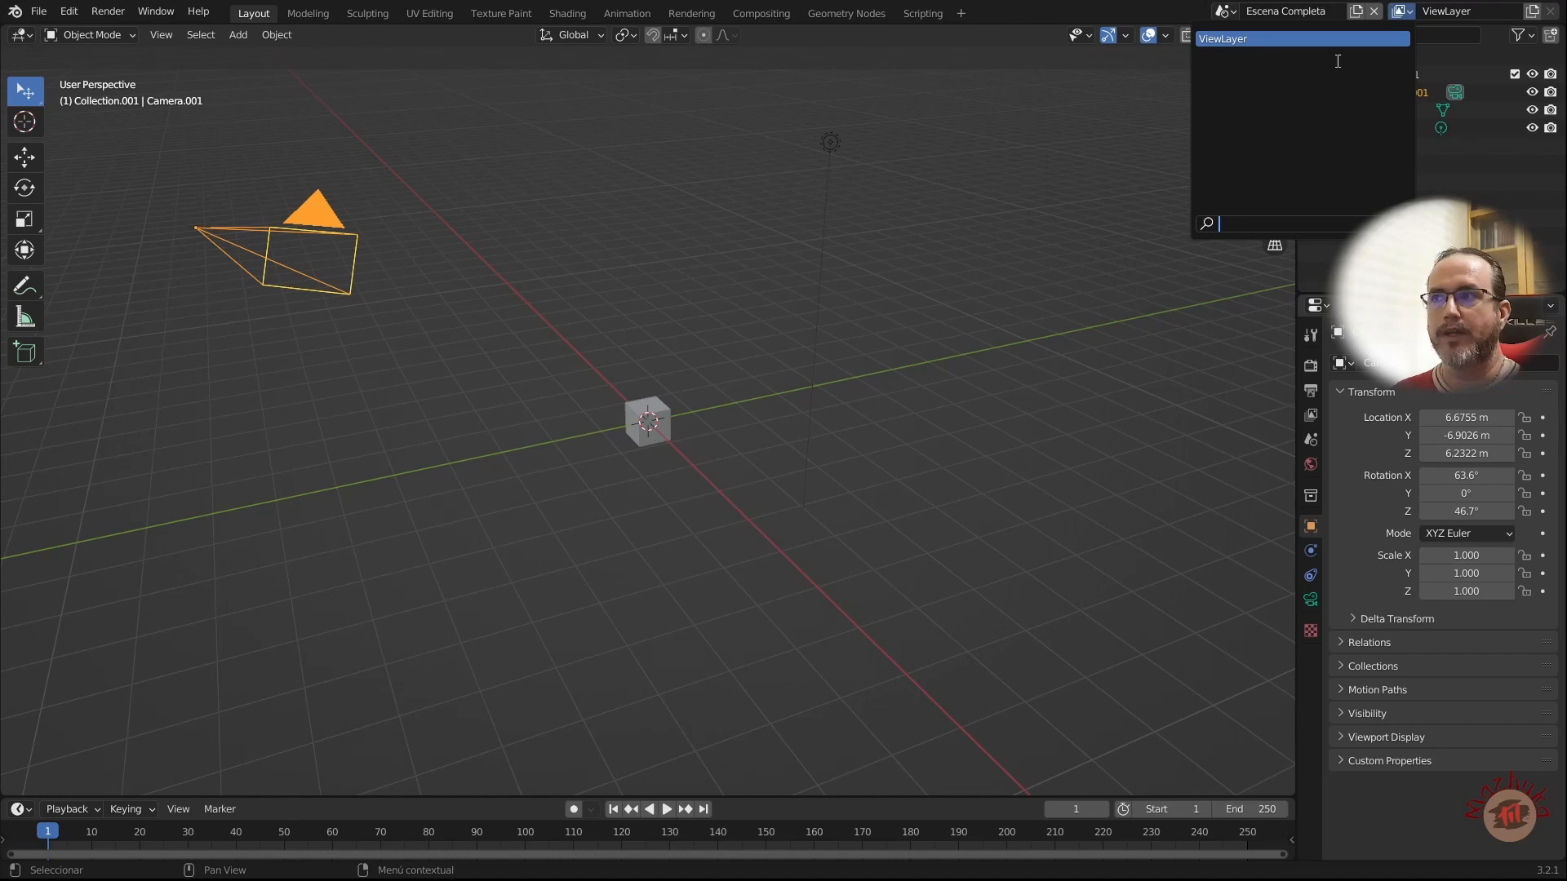
click(1482, 12)
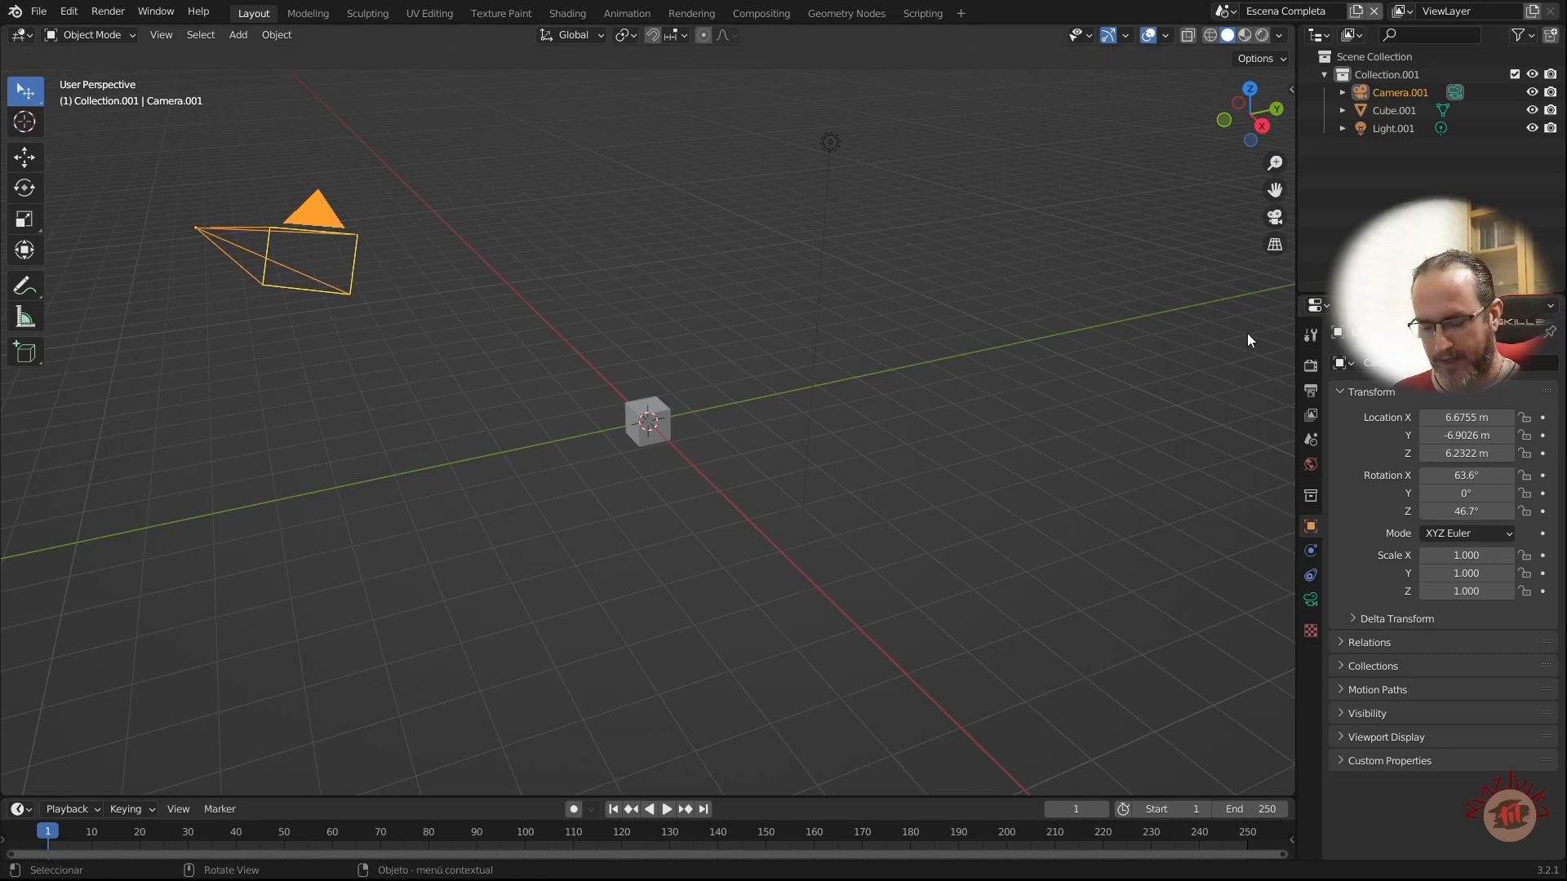
Step: Add a cylinder to Escena Completa and move it to about X 2.77, Y 6.66, Z 0.31 m
click(933, 284)
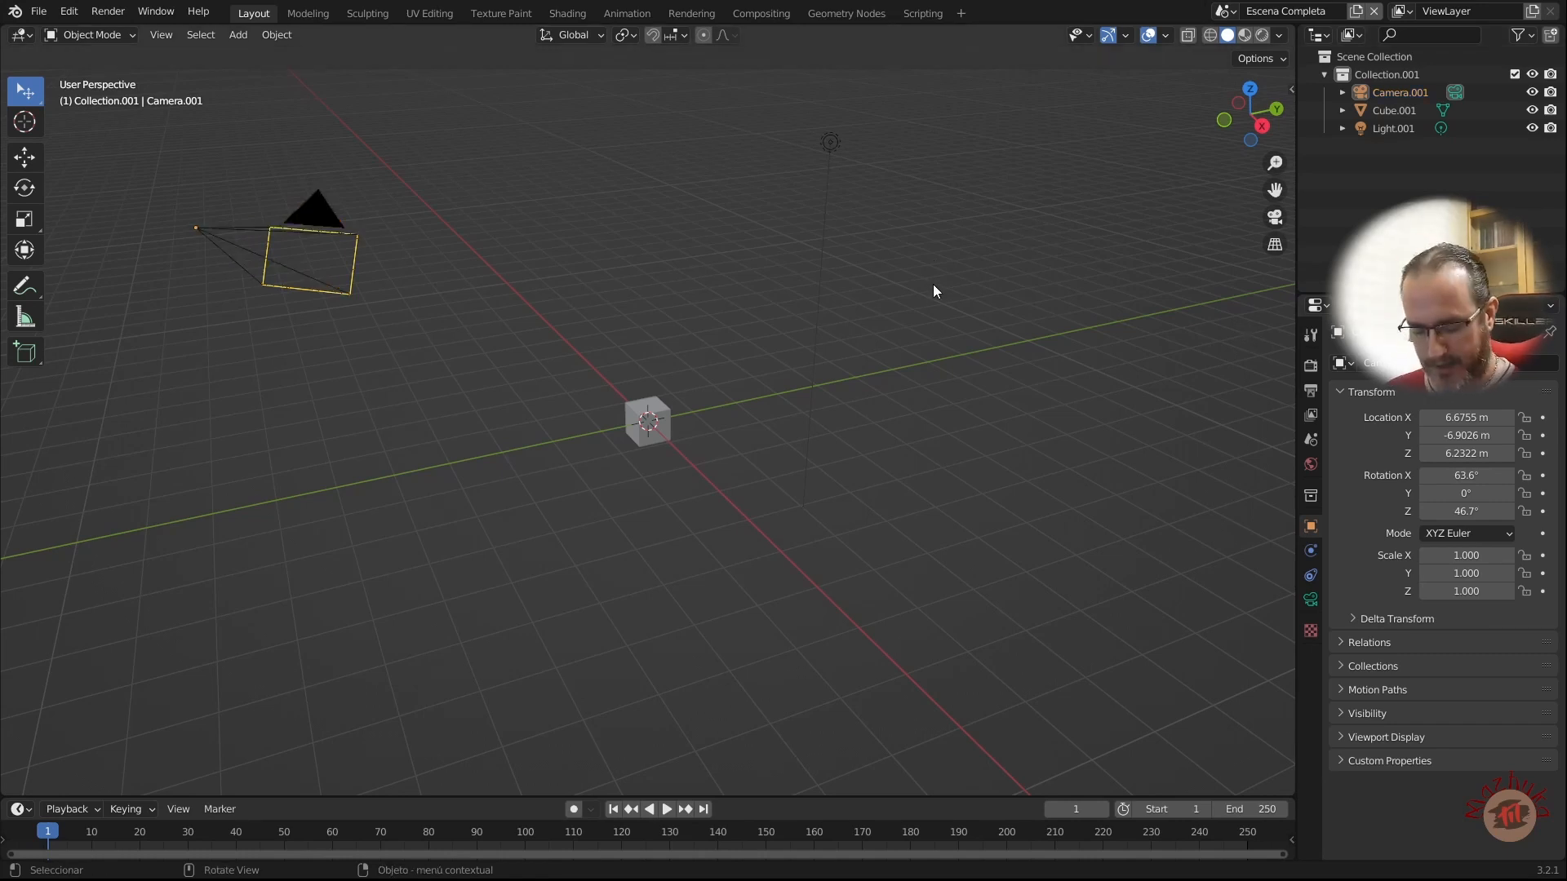
key(shift+a)
mouse_move(932, 305)
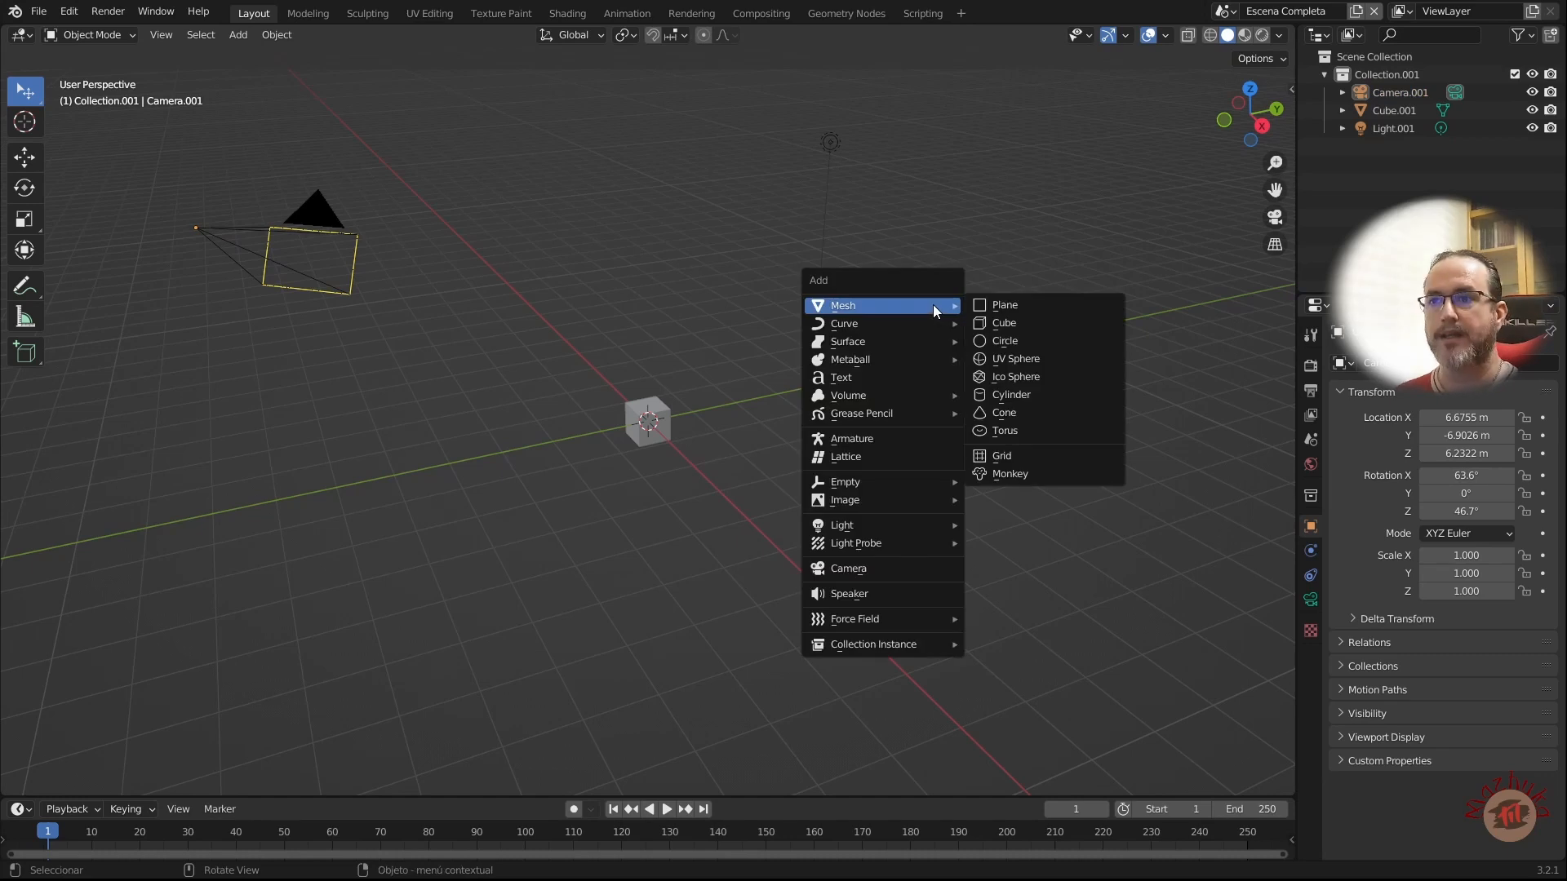
click(1030, 395)
key(g)
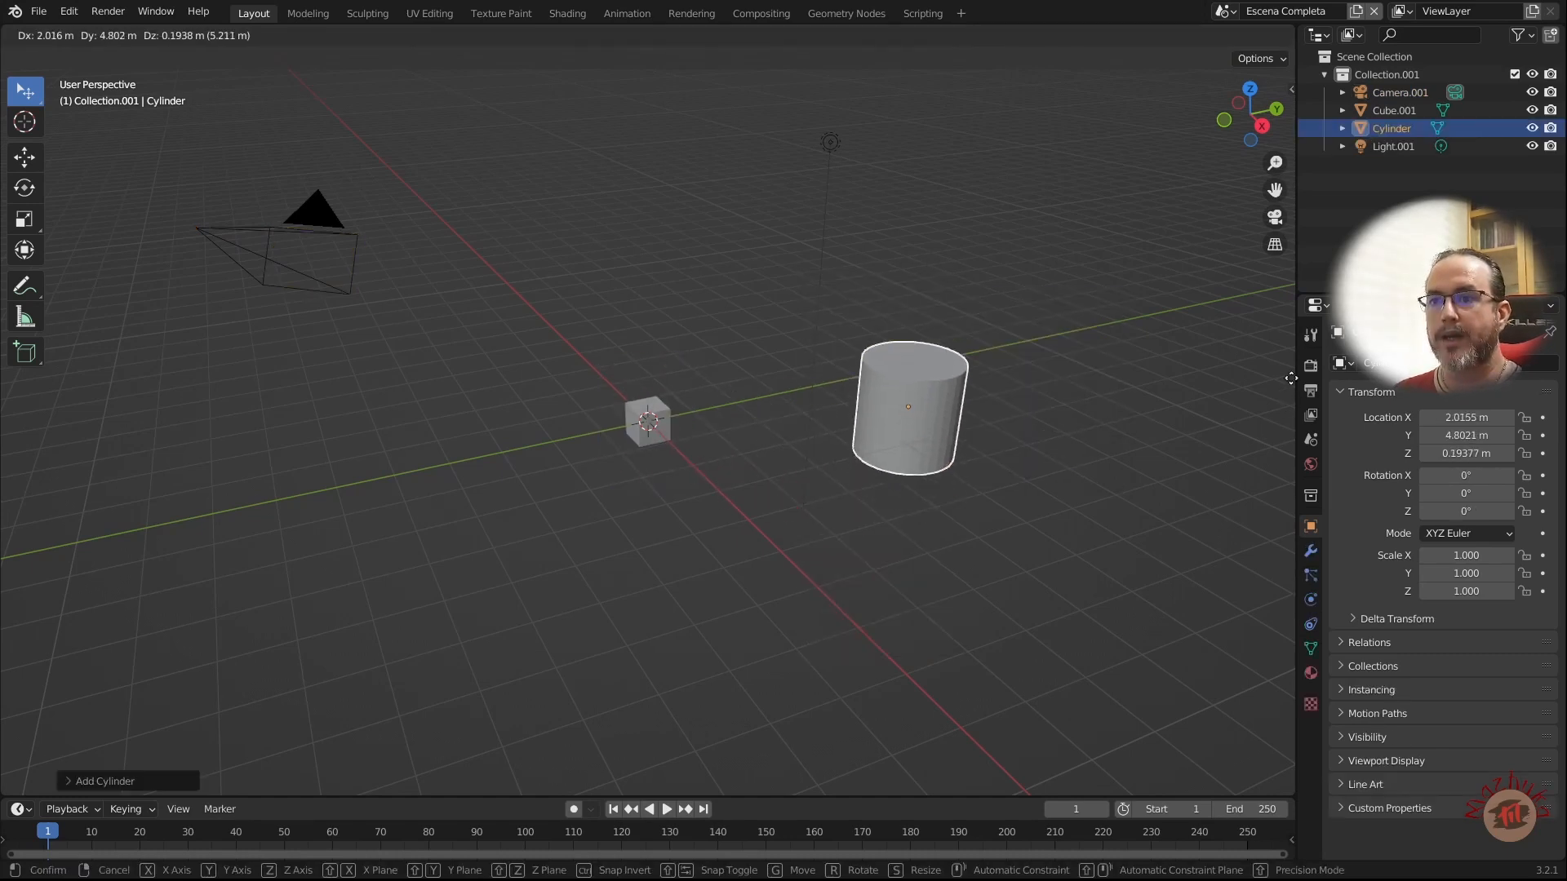
click(93, 367)
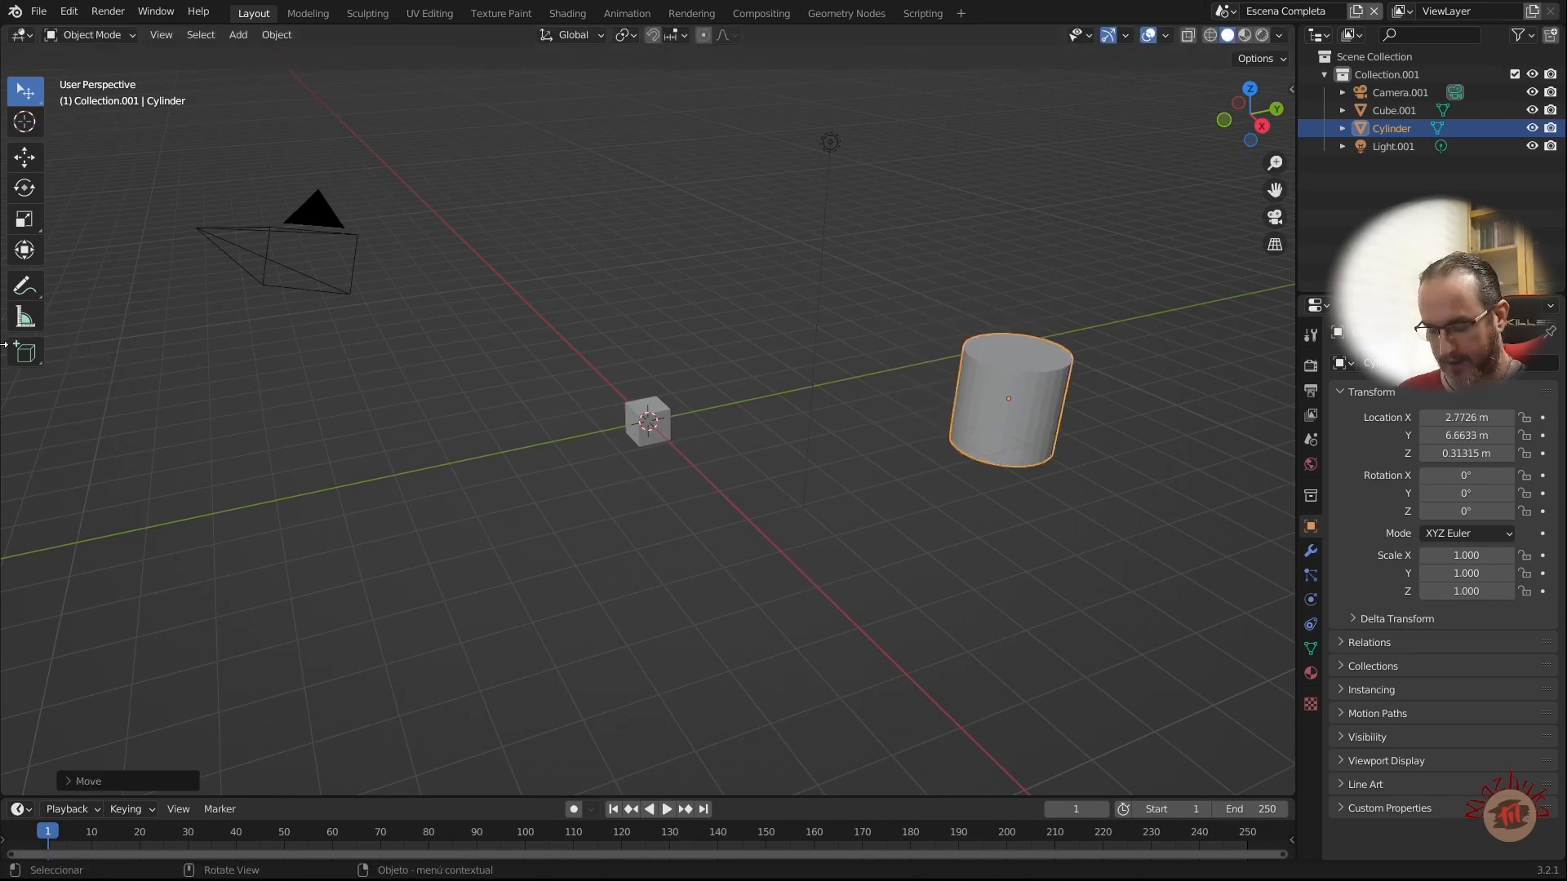
Step: Enable the Screencast Keys display from the viewport sidebar and hide the sidebar again
click(1291, 89)
click(1285, 234)
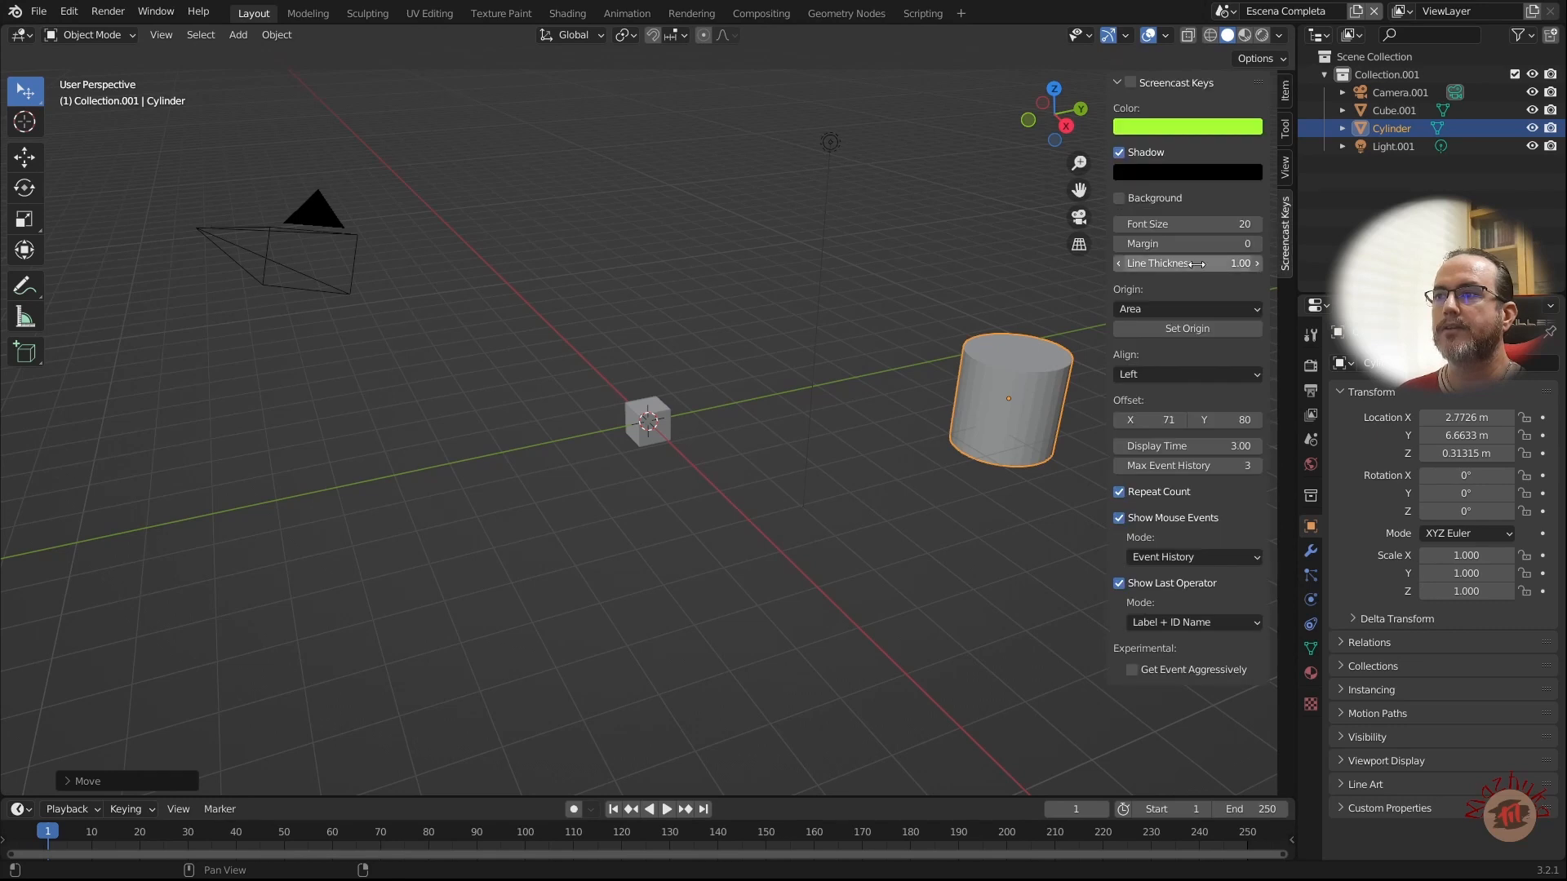
click(1129, 84)
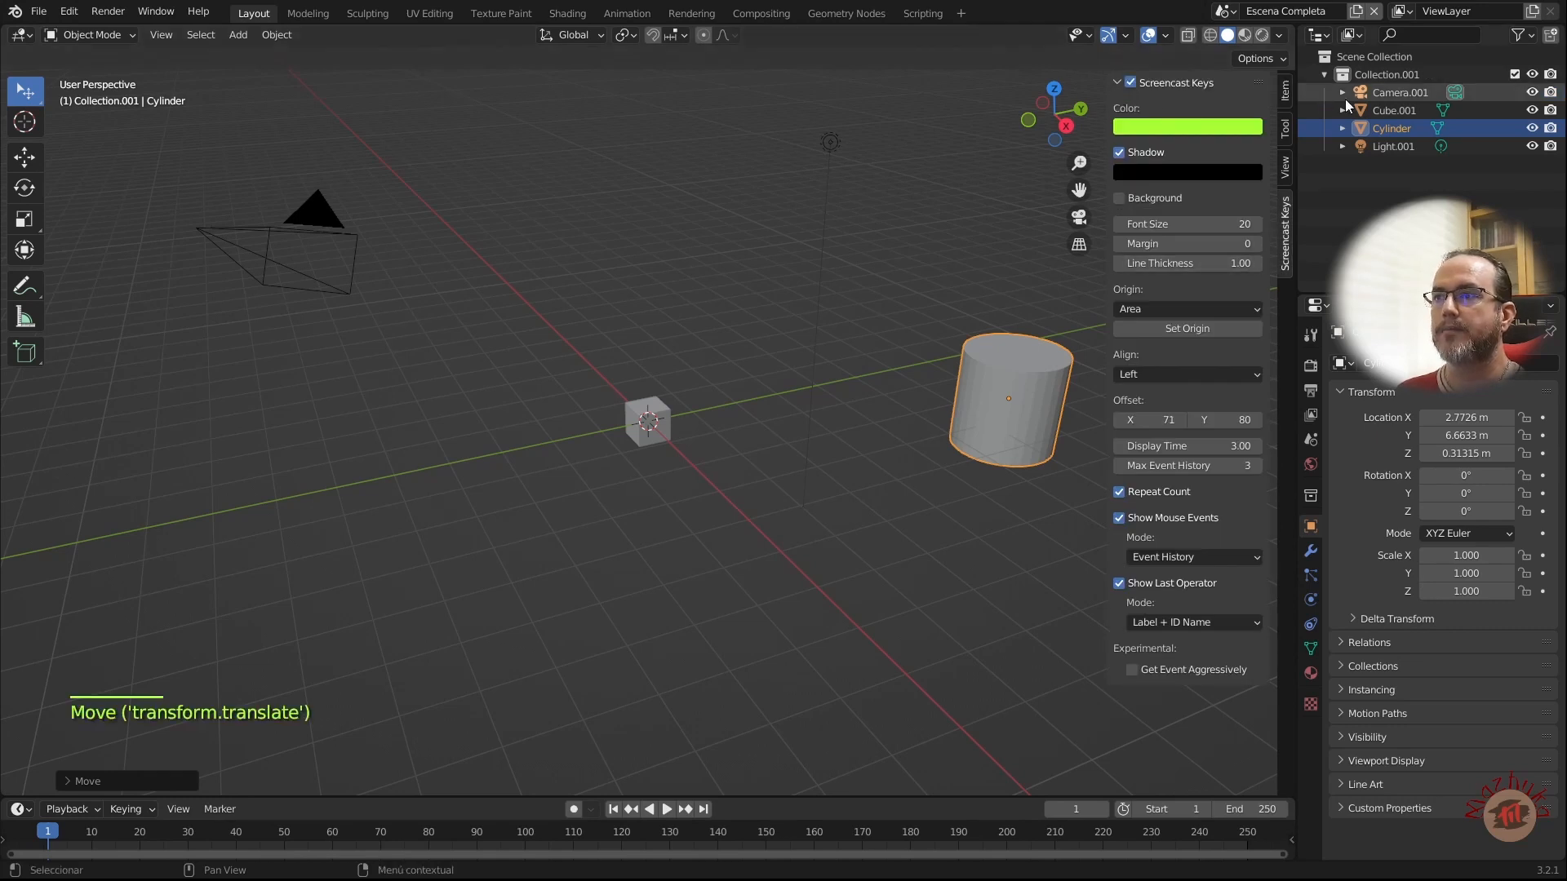
click(1285, 93)
key(n)
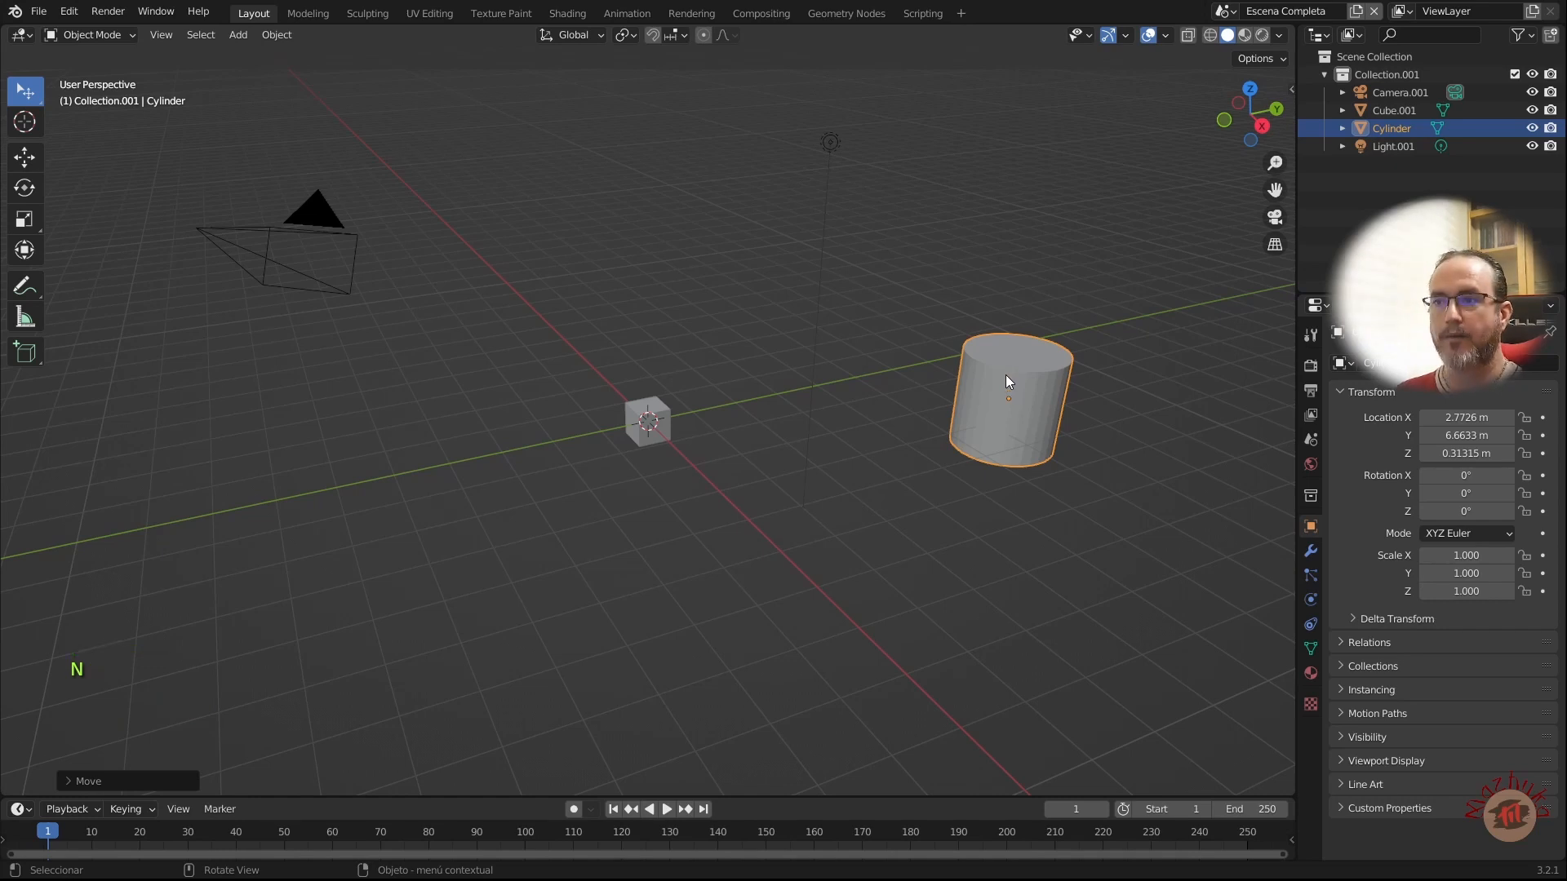
Step: Move the cylinder into a new collection, accepting the name Collection 2
key(m)
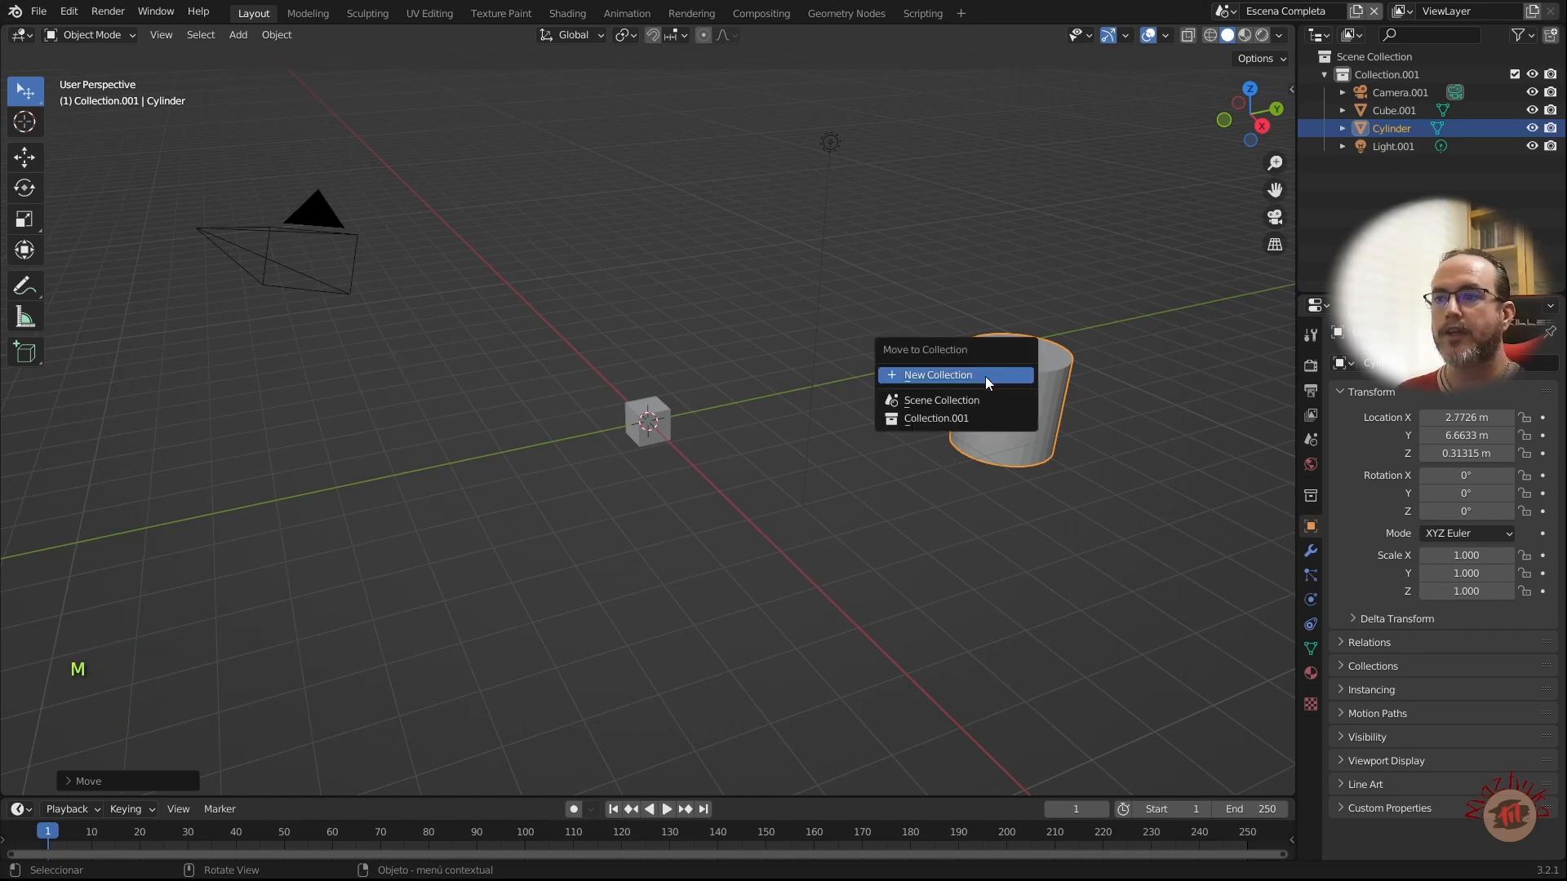
click(986, 376)
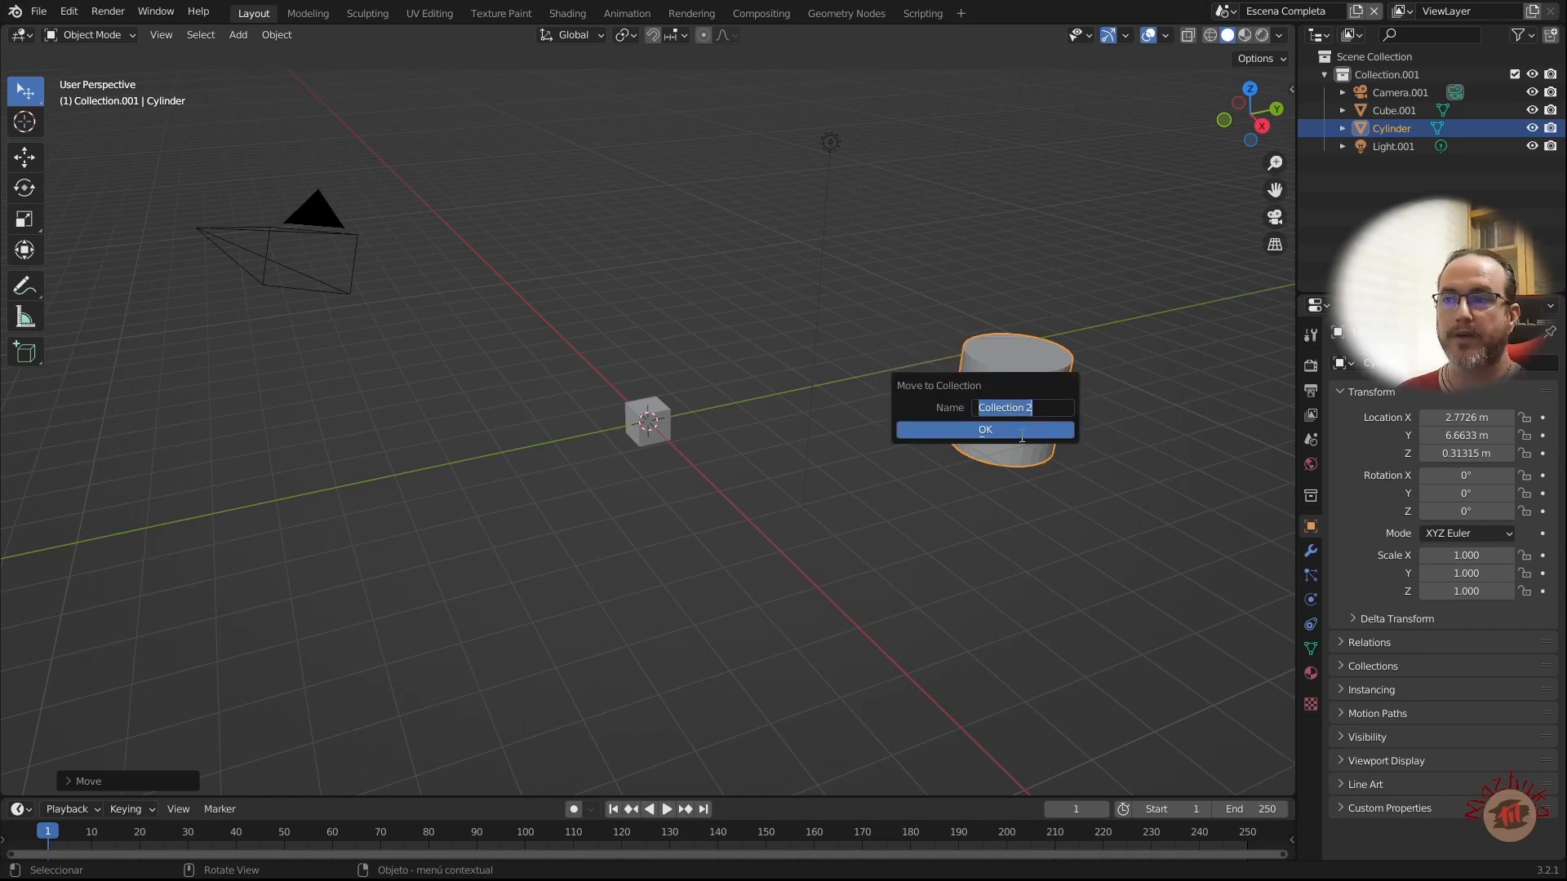
click(988, 430)
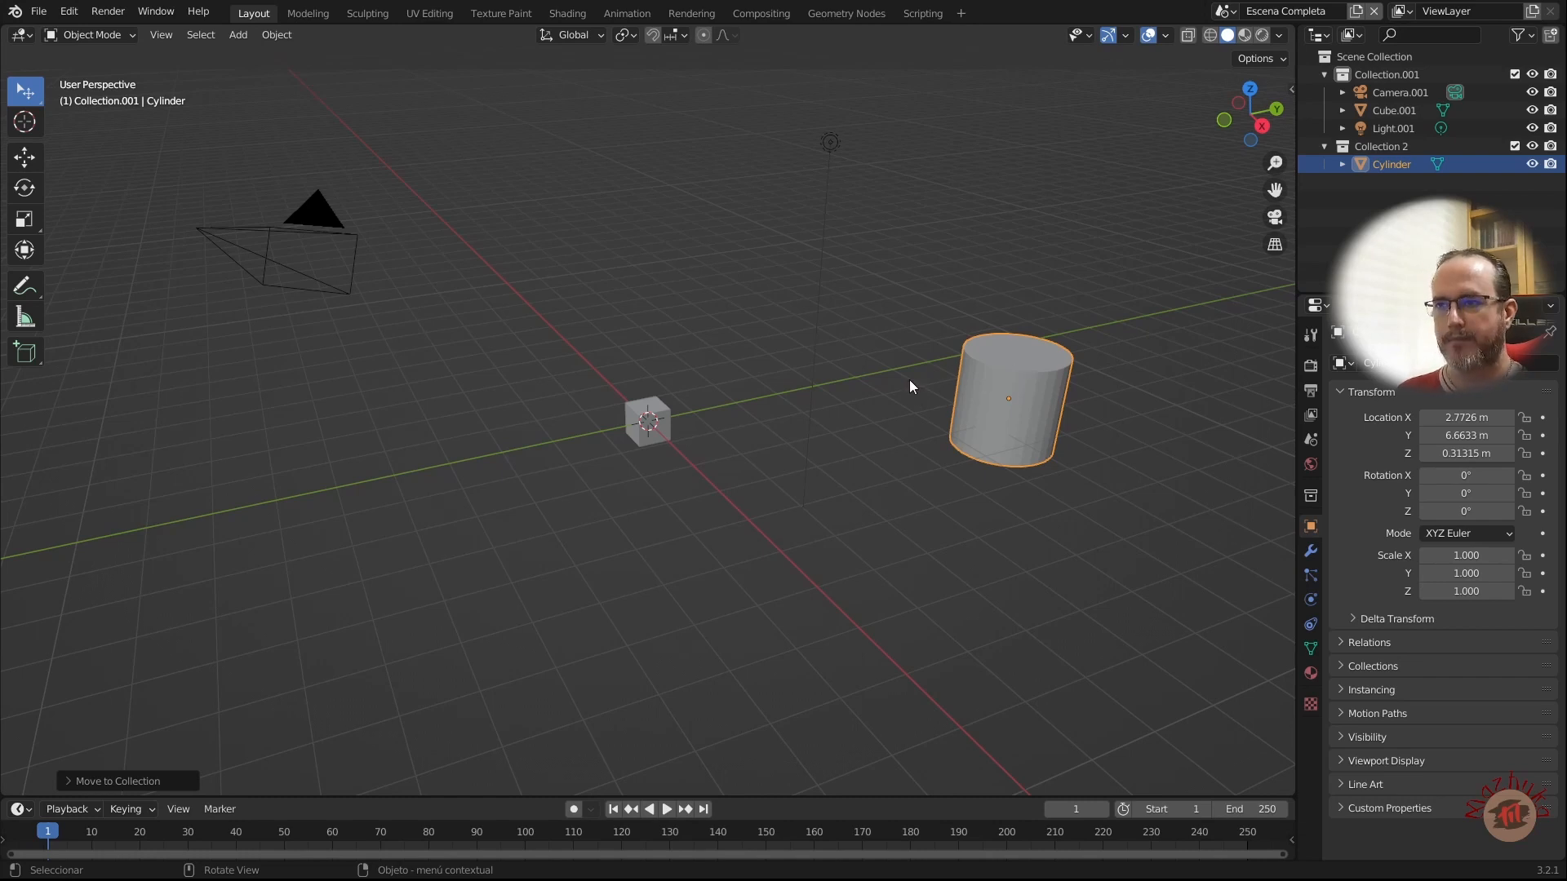
Step: Add a spot light above the cylinder at about X 0.90, Y 8.14, Z 4.95 m and move it into Collection 2
key(shift+a)
mouse_move(909, 384)
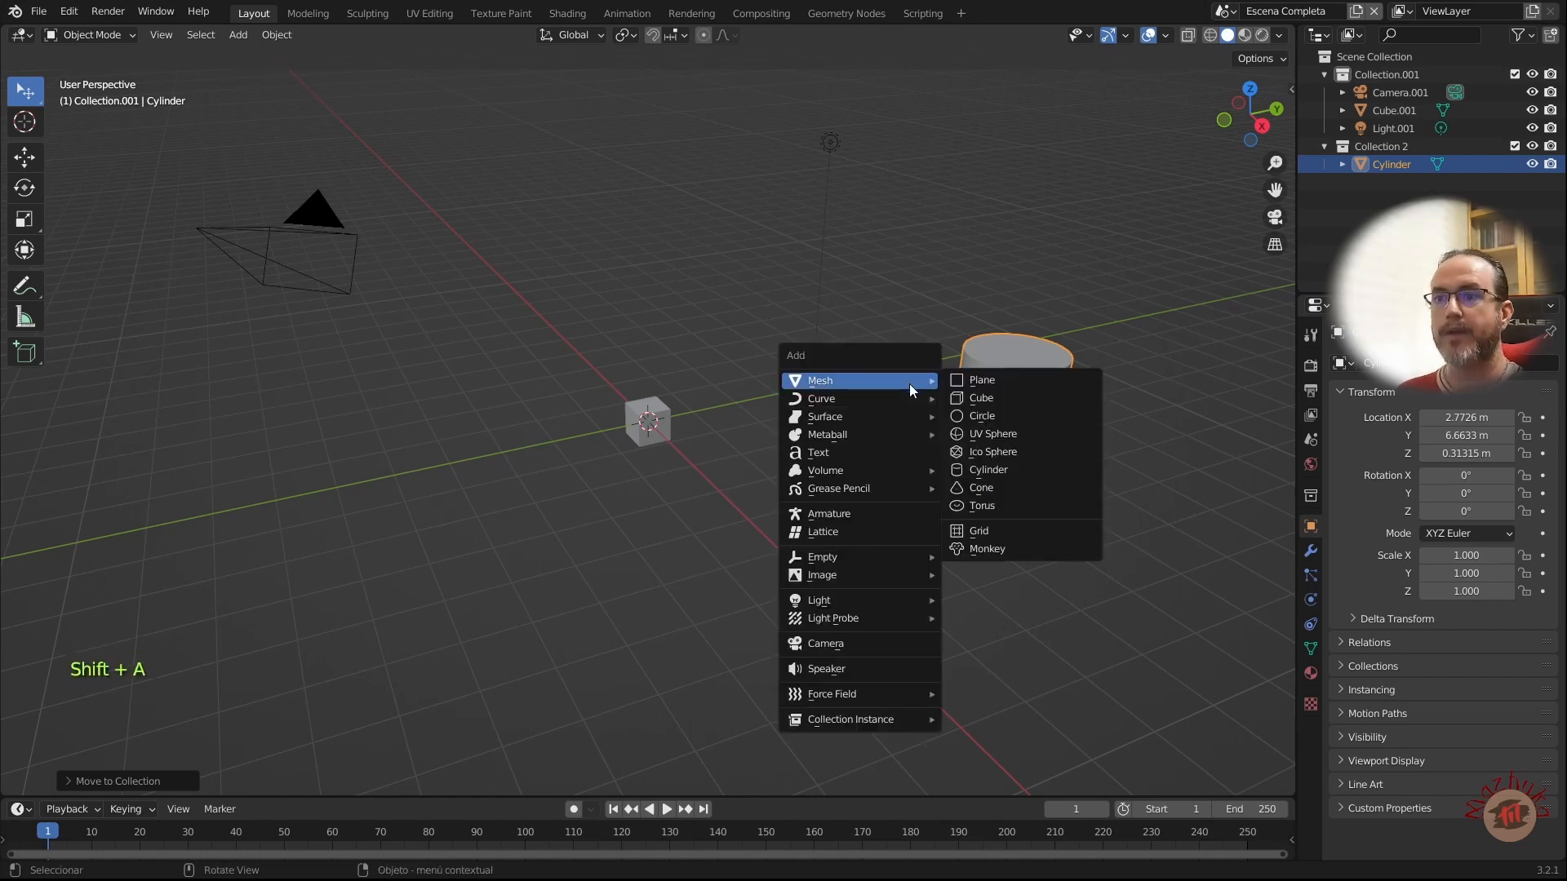
mouse_move(884, 583)
mouse_move(888, 599)
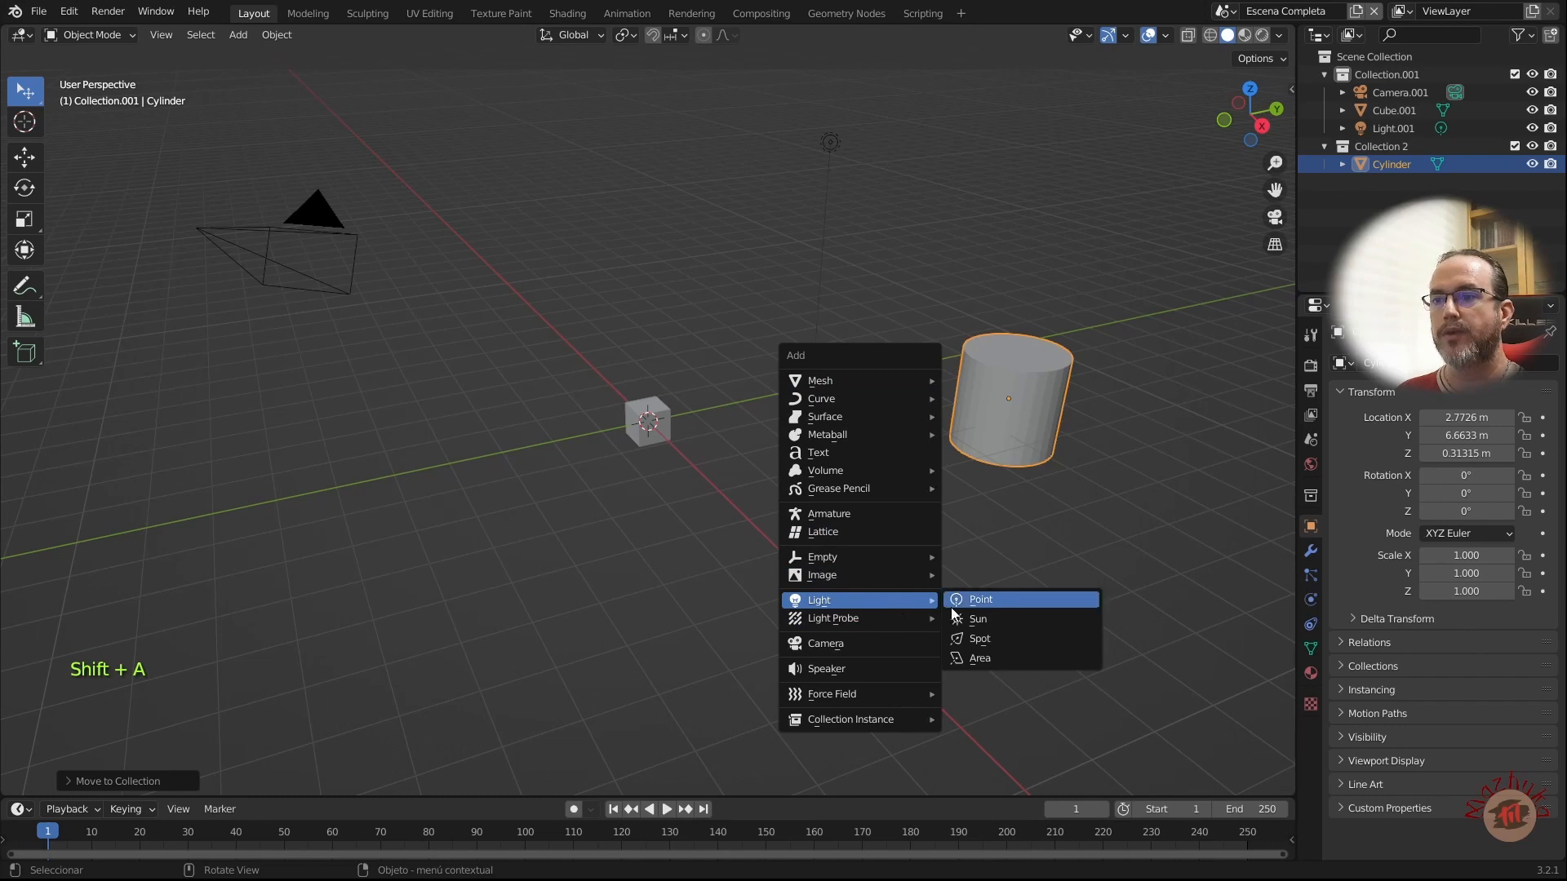
click(992, 633)
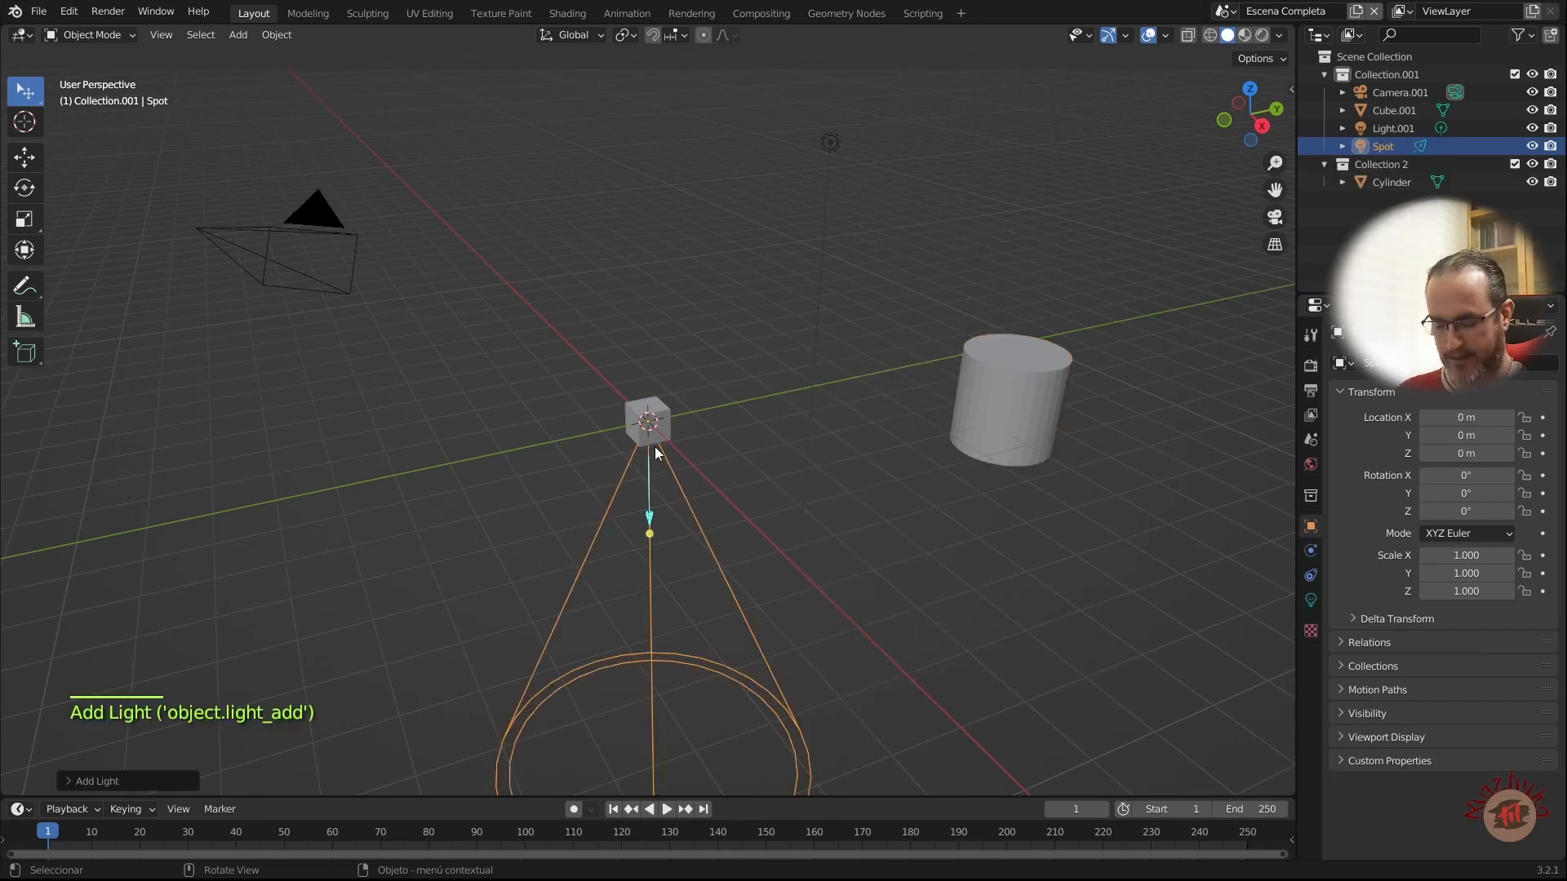
key(g)
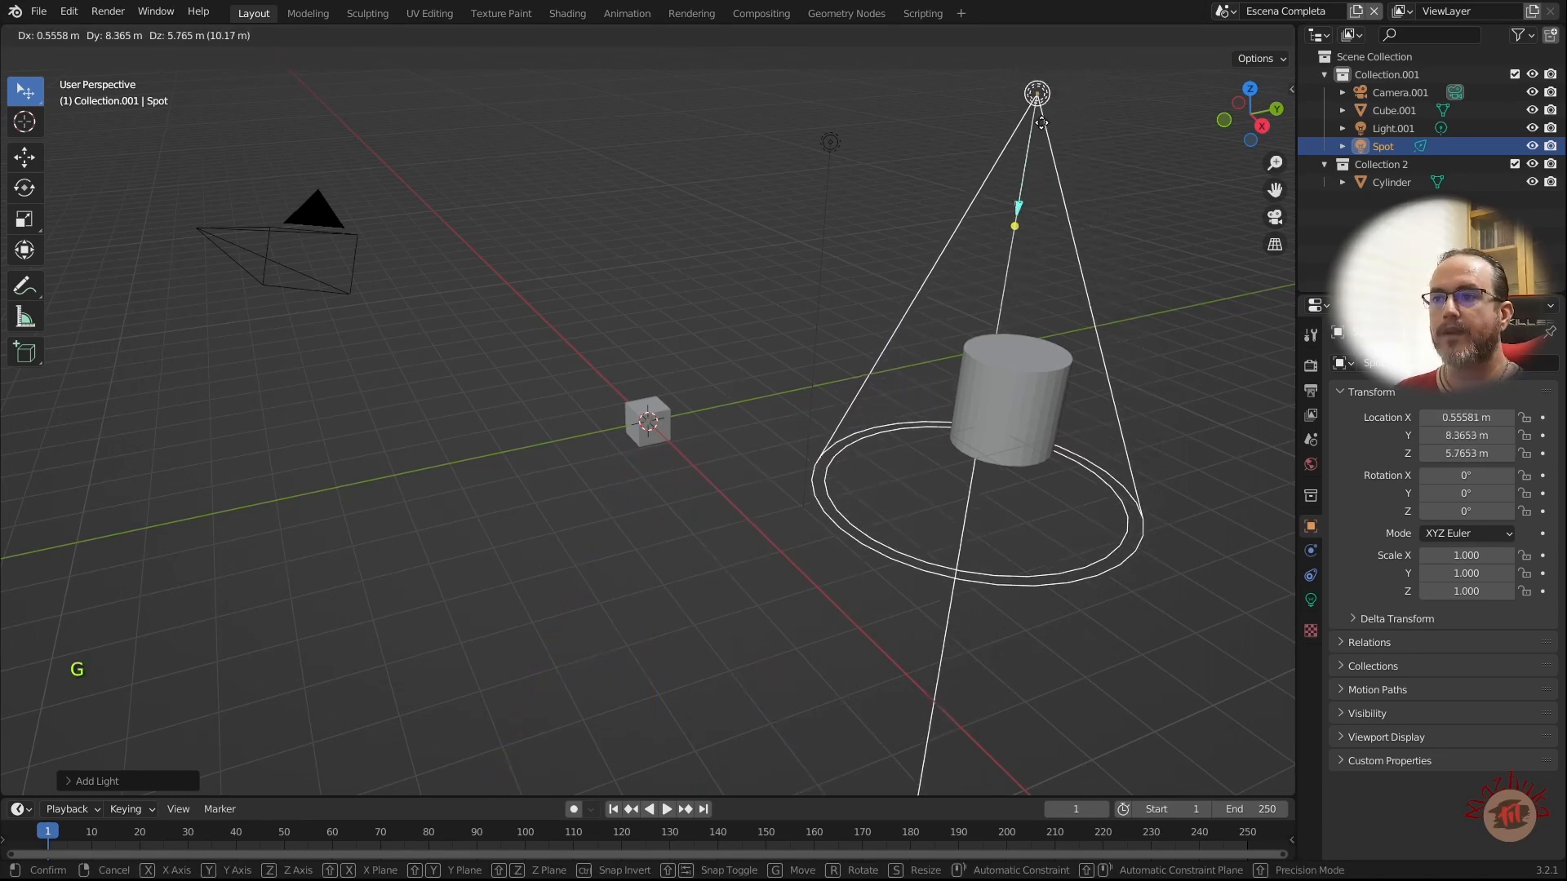
click(1041, 168)
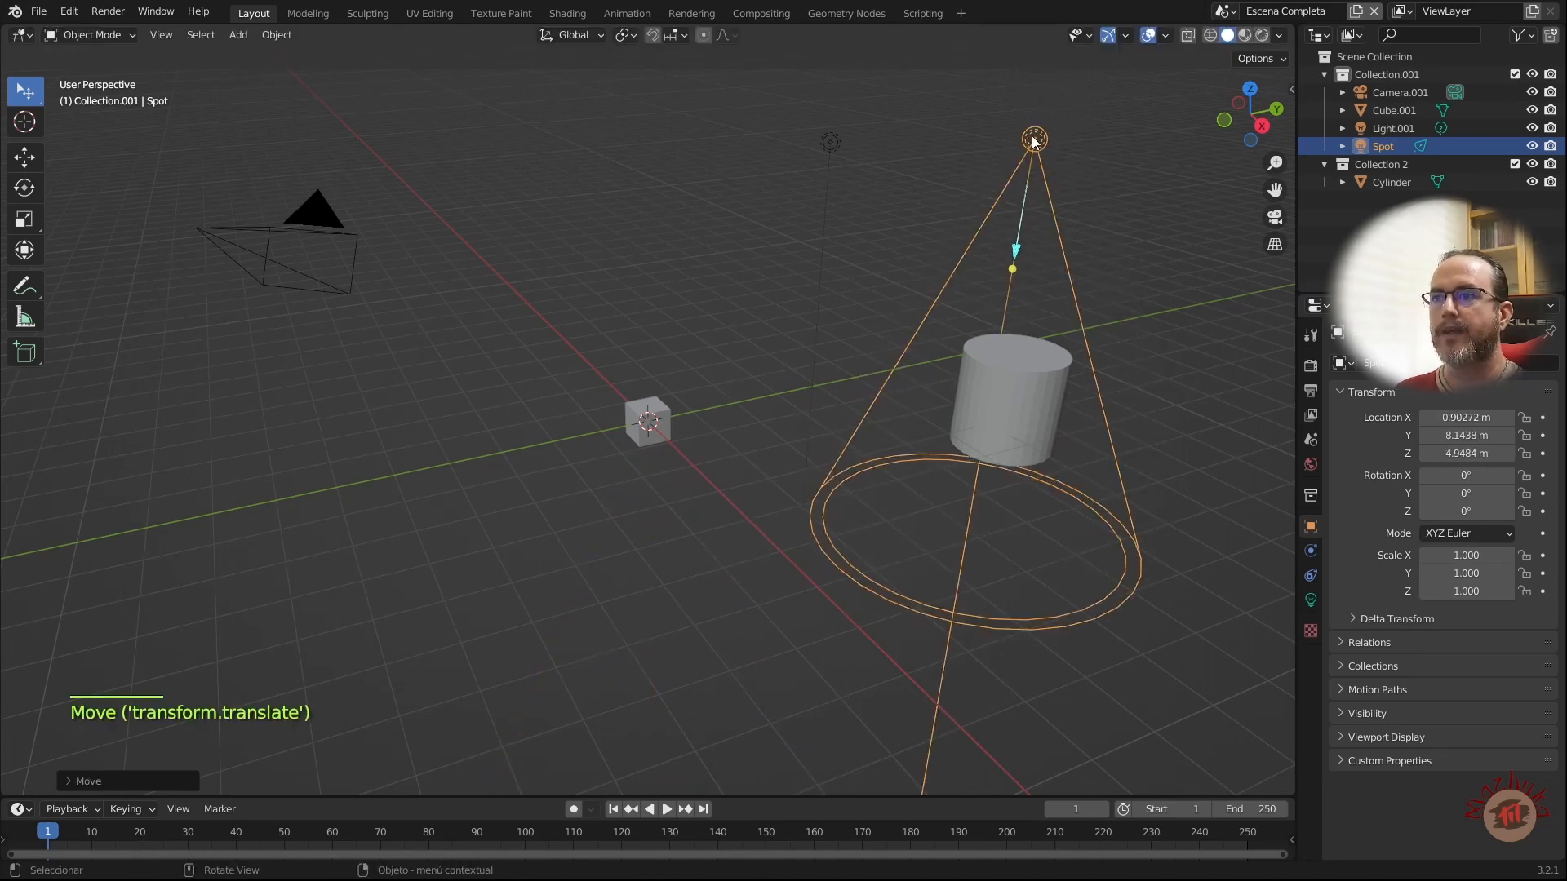
key(m)
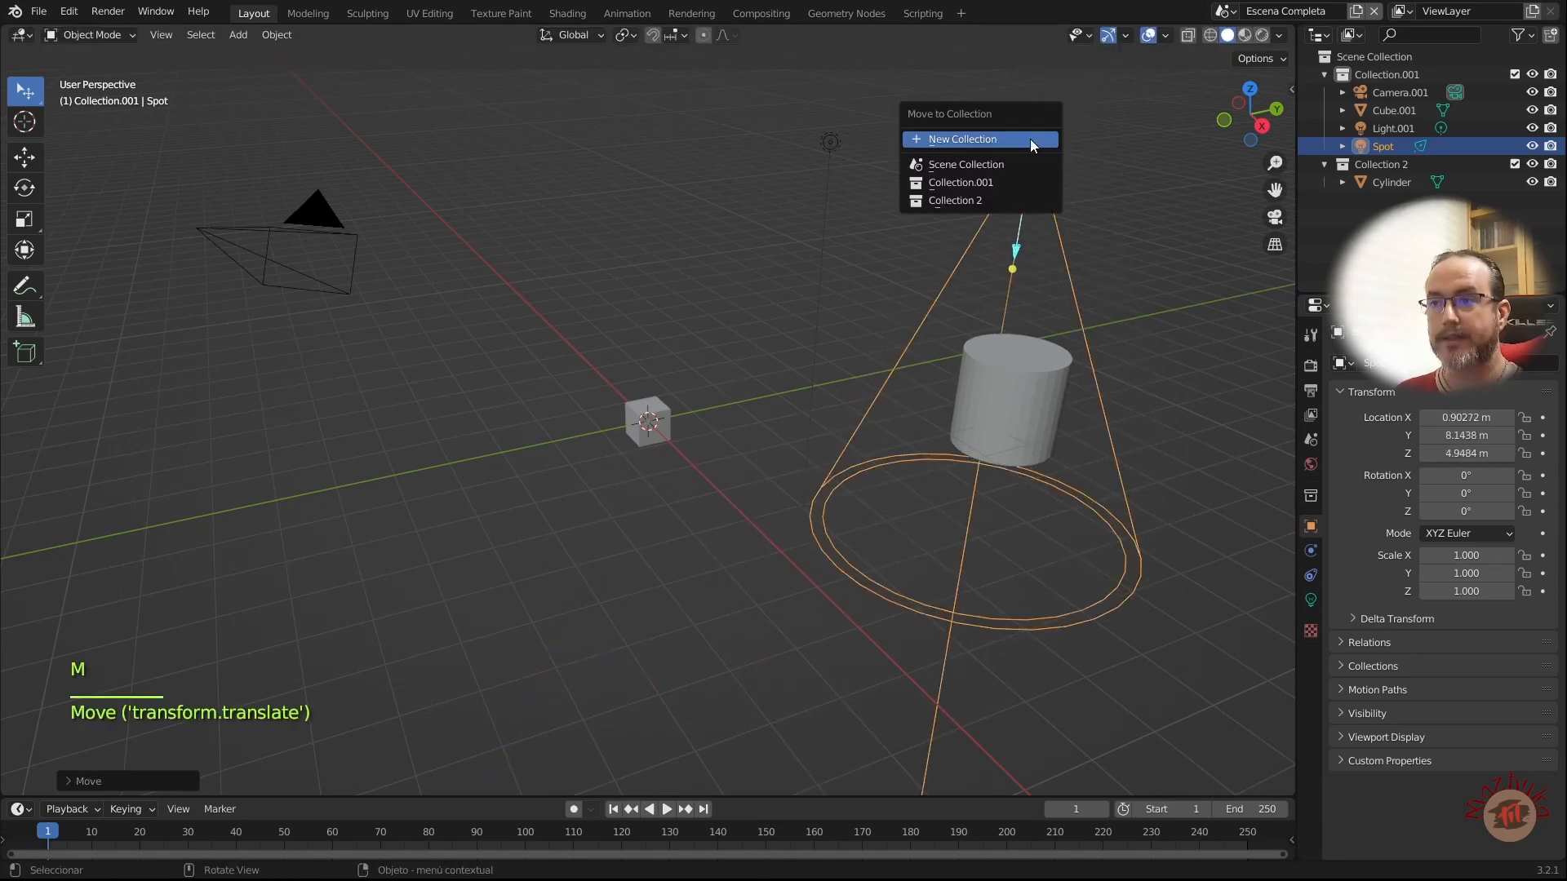
click(1009, 198)
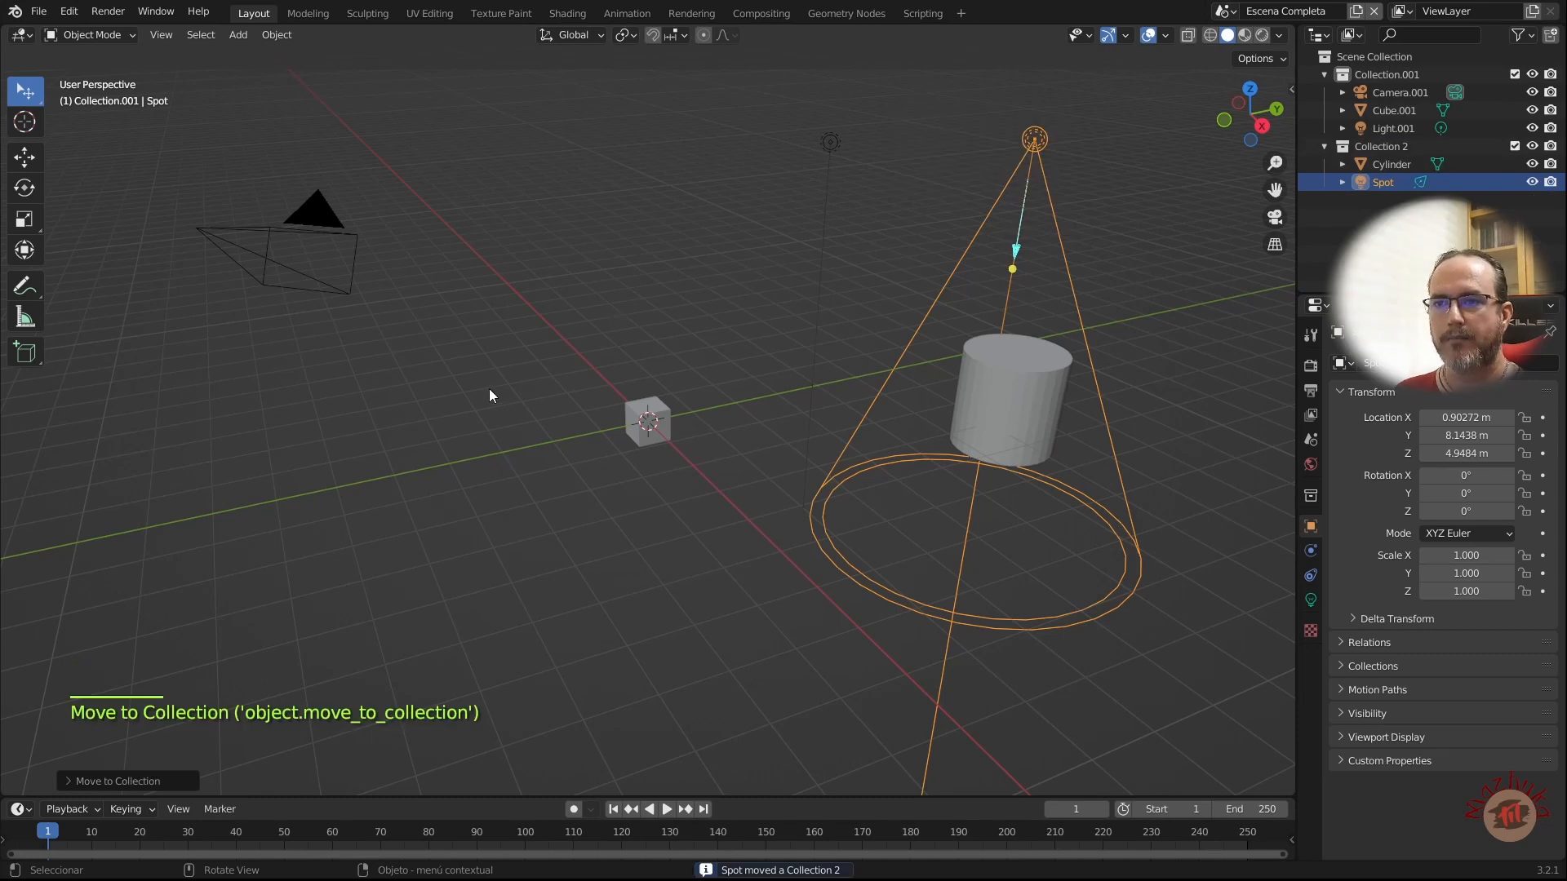
key(shift+s)
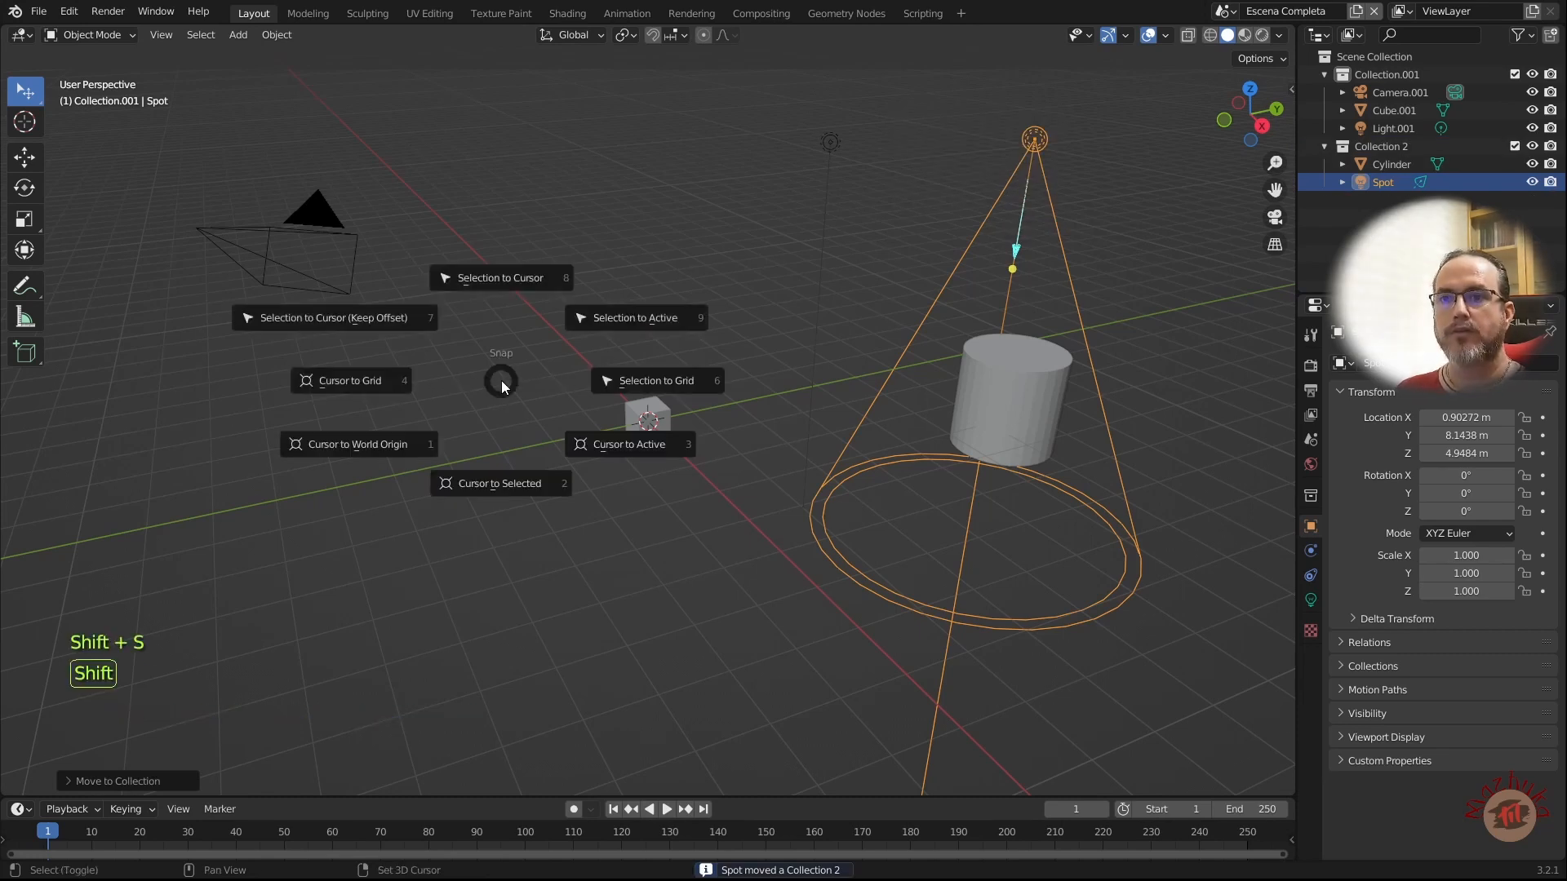
key(Escape)
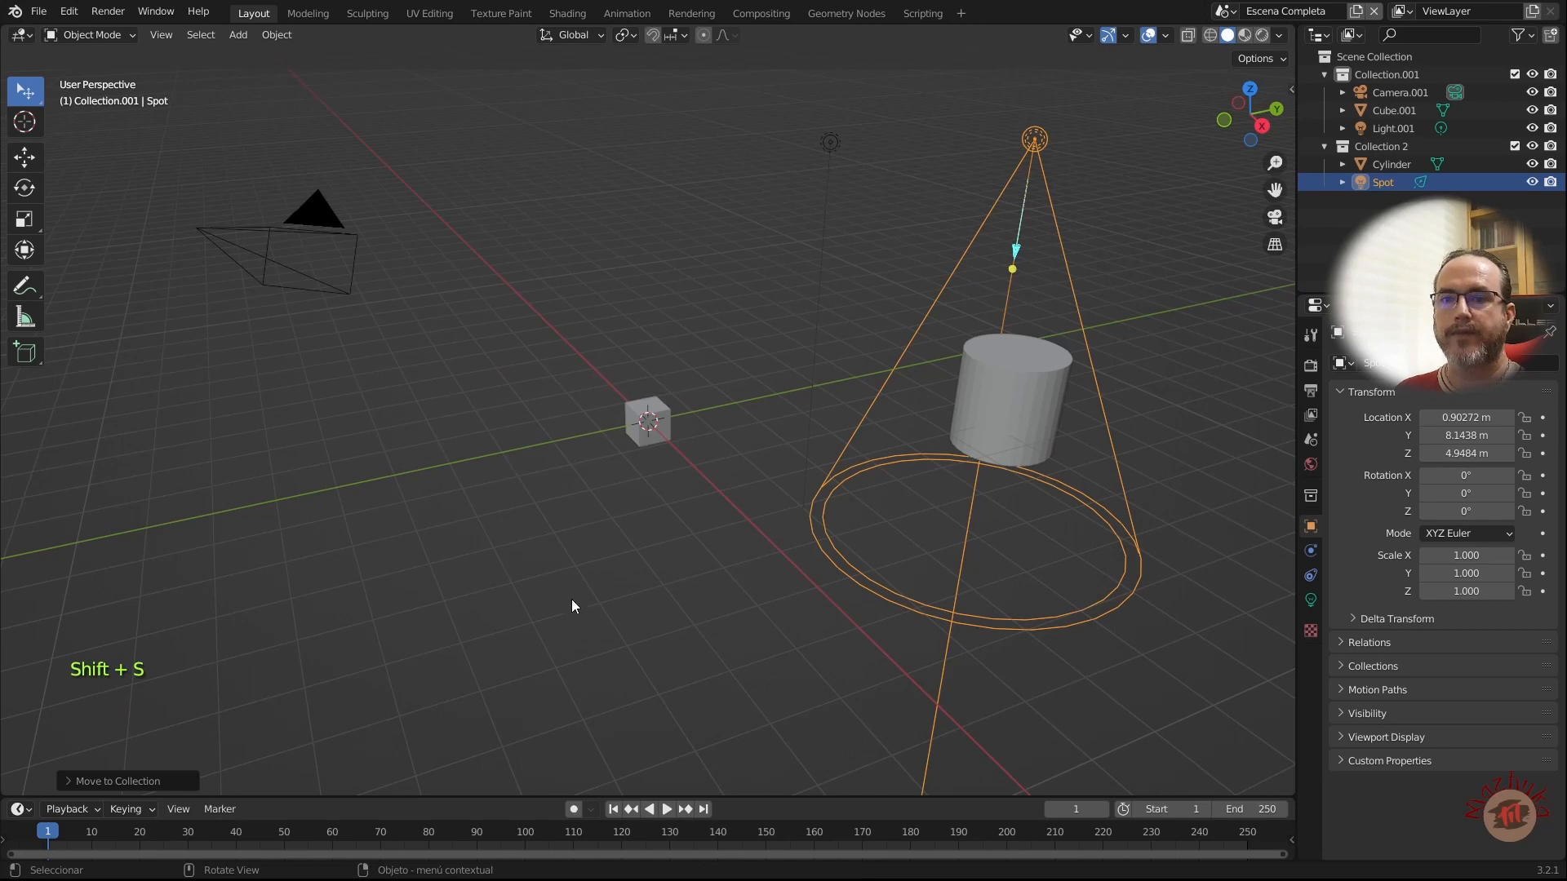
key(shift)
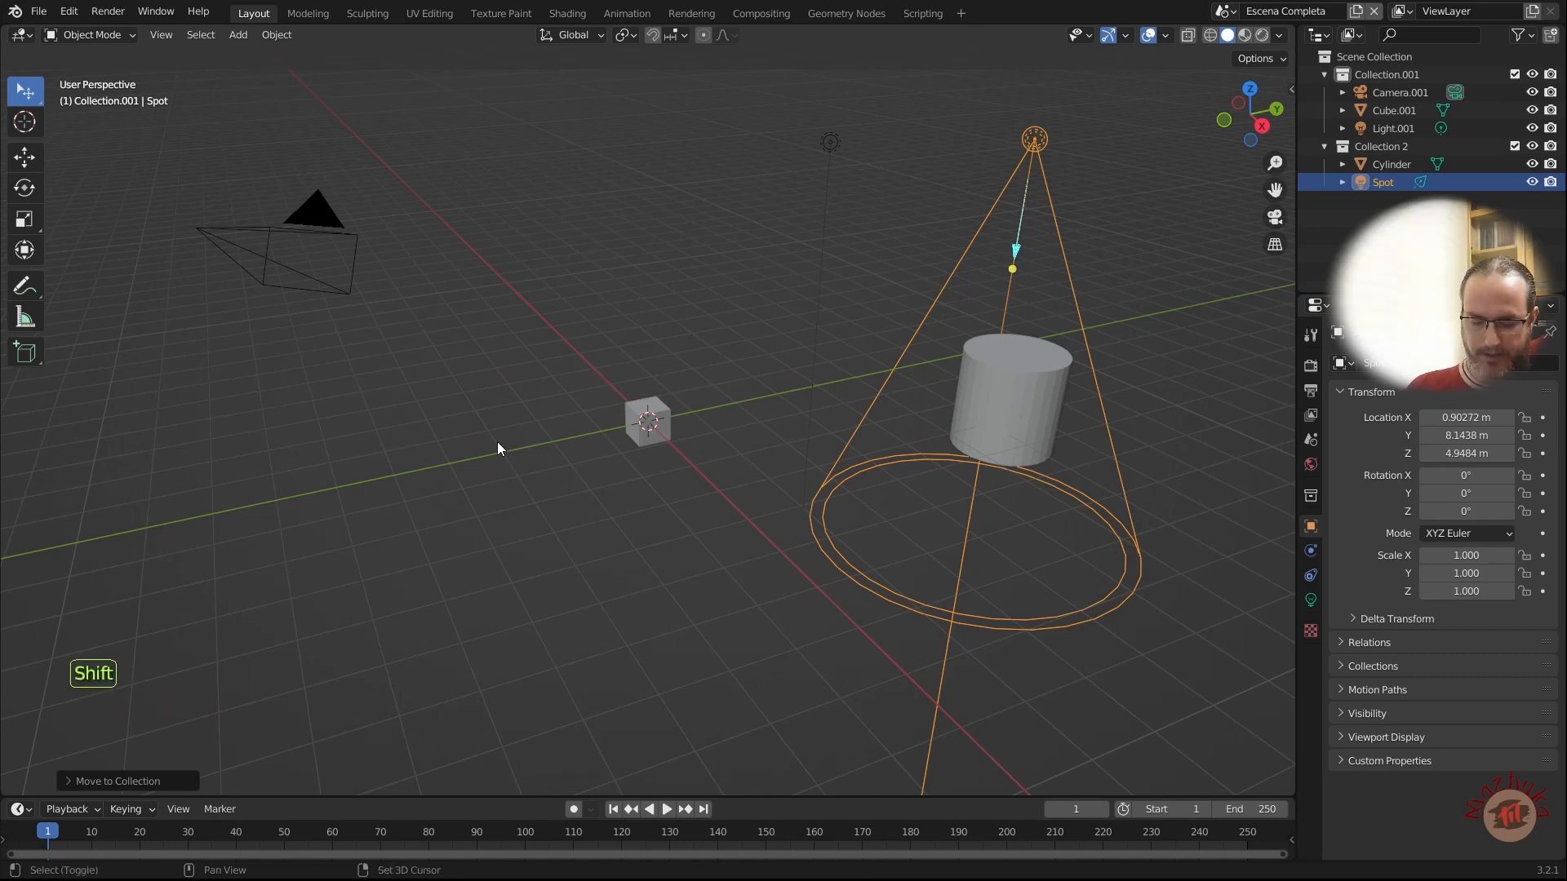
Step: Add a second cylinder and place it on the opposite side of the cube at about X -2.06, Y -5.56, Z -0.72 m
key(shift+a)
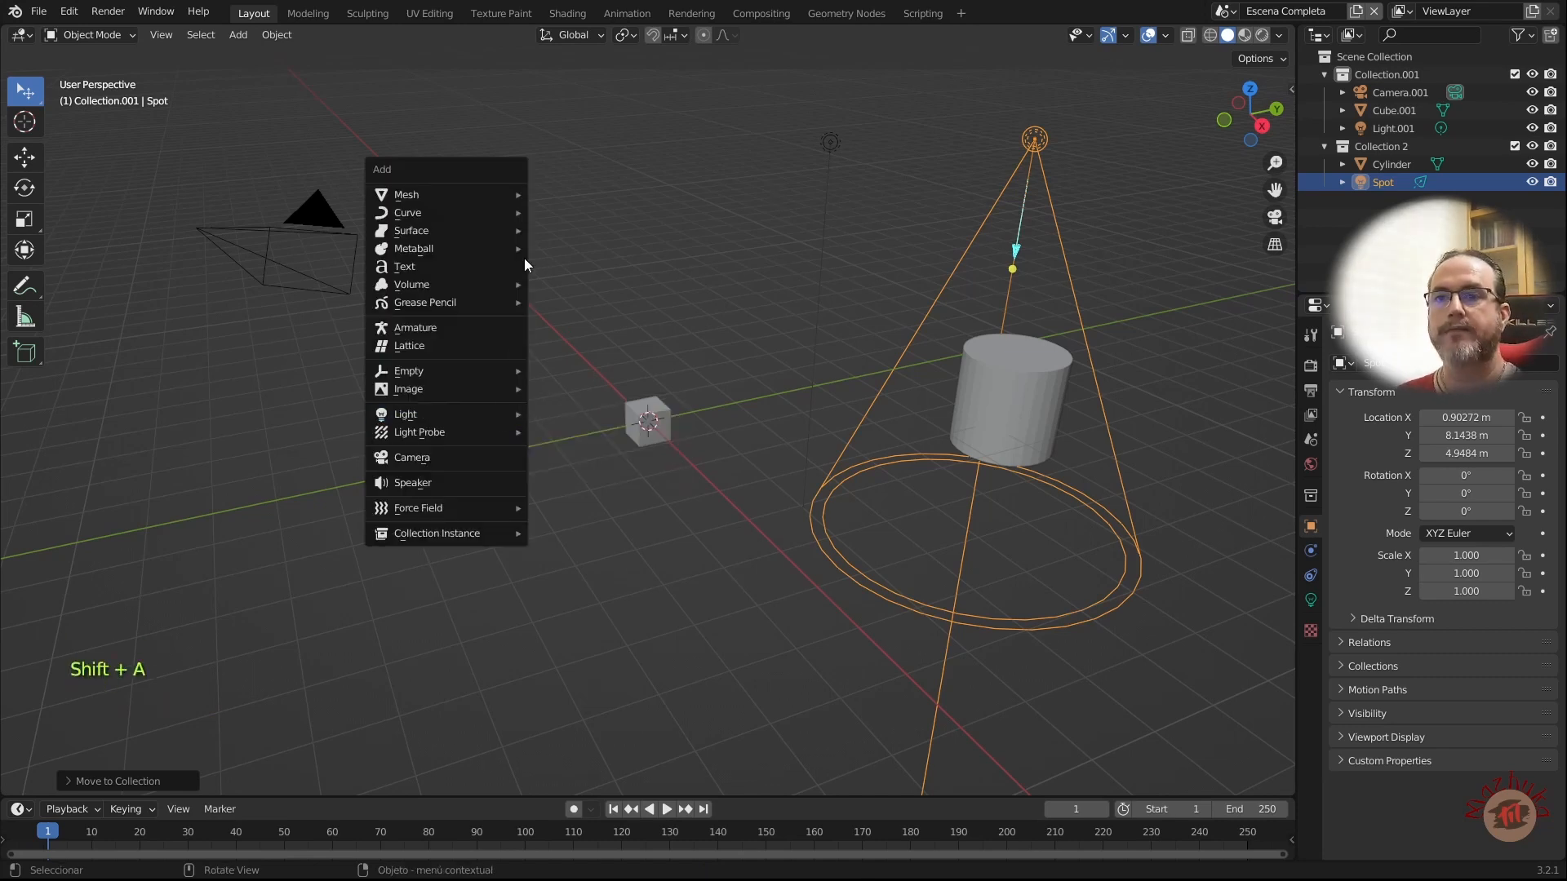
mouse_move(519, 194)
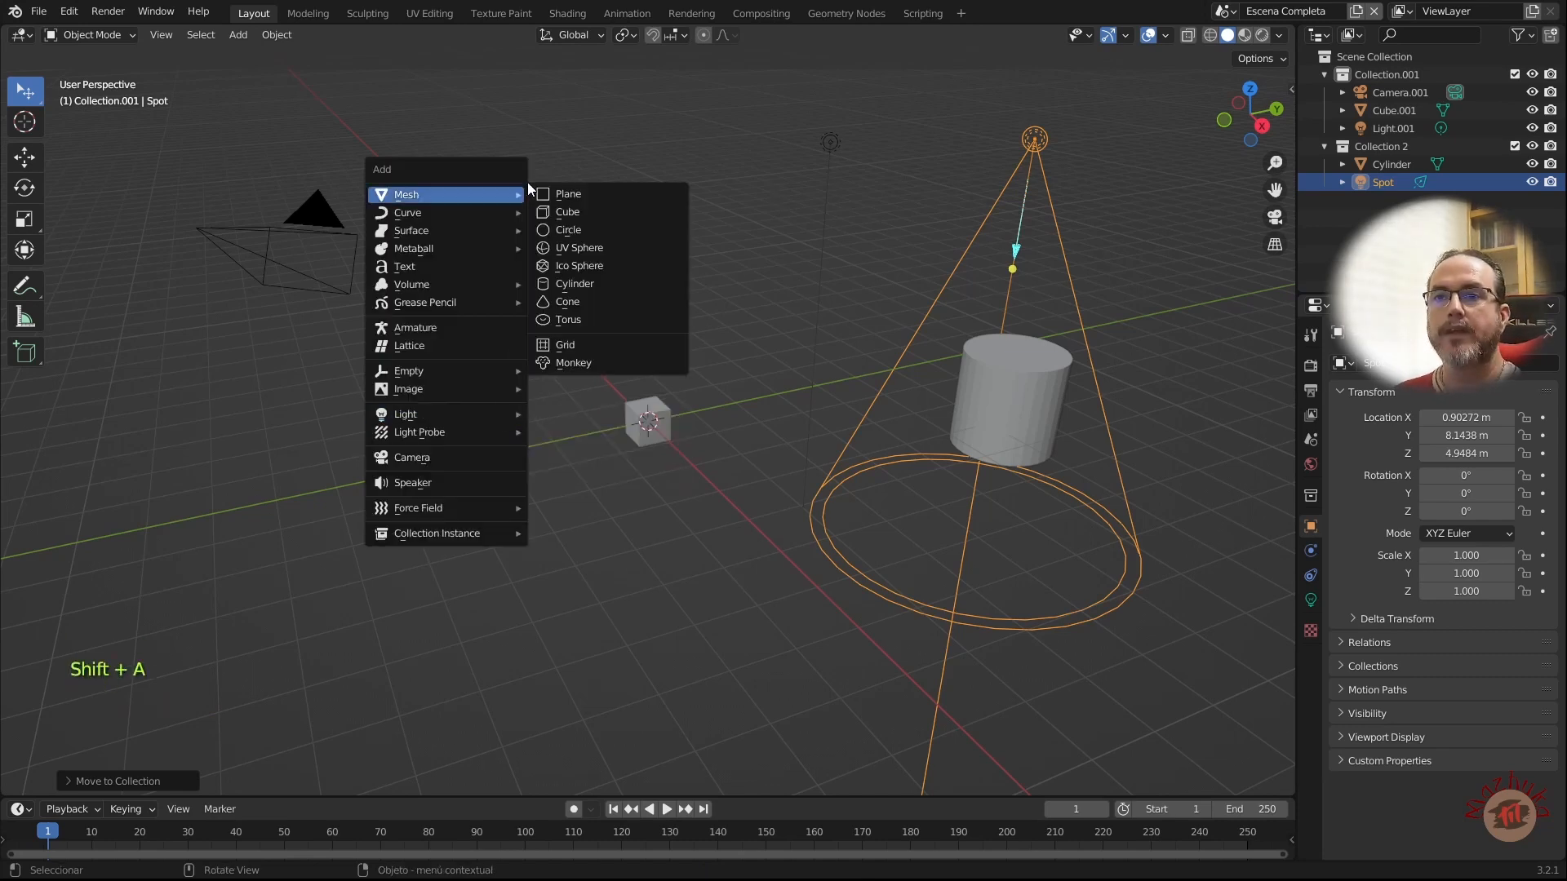
click(601, 282)
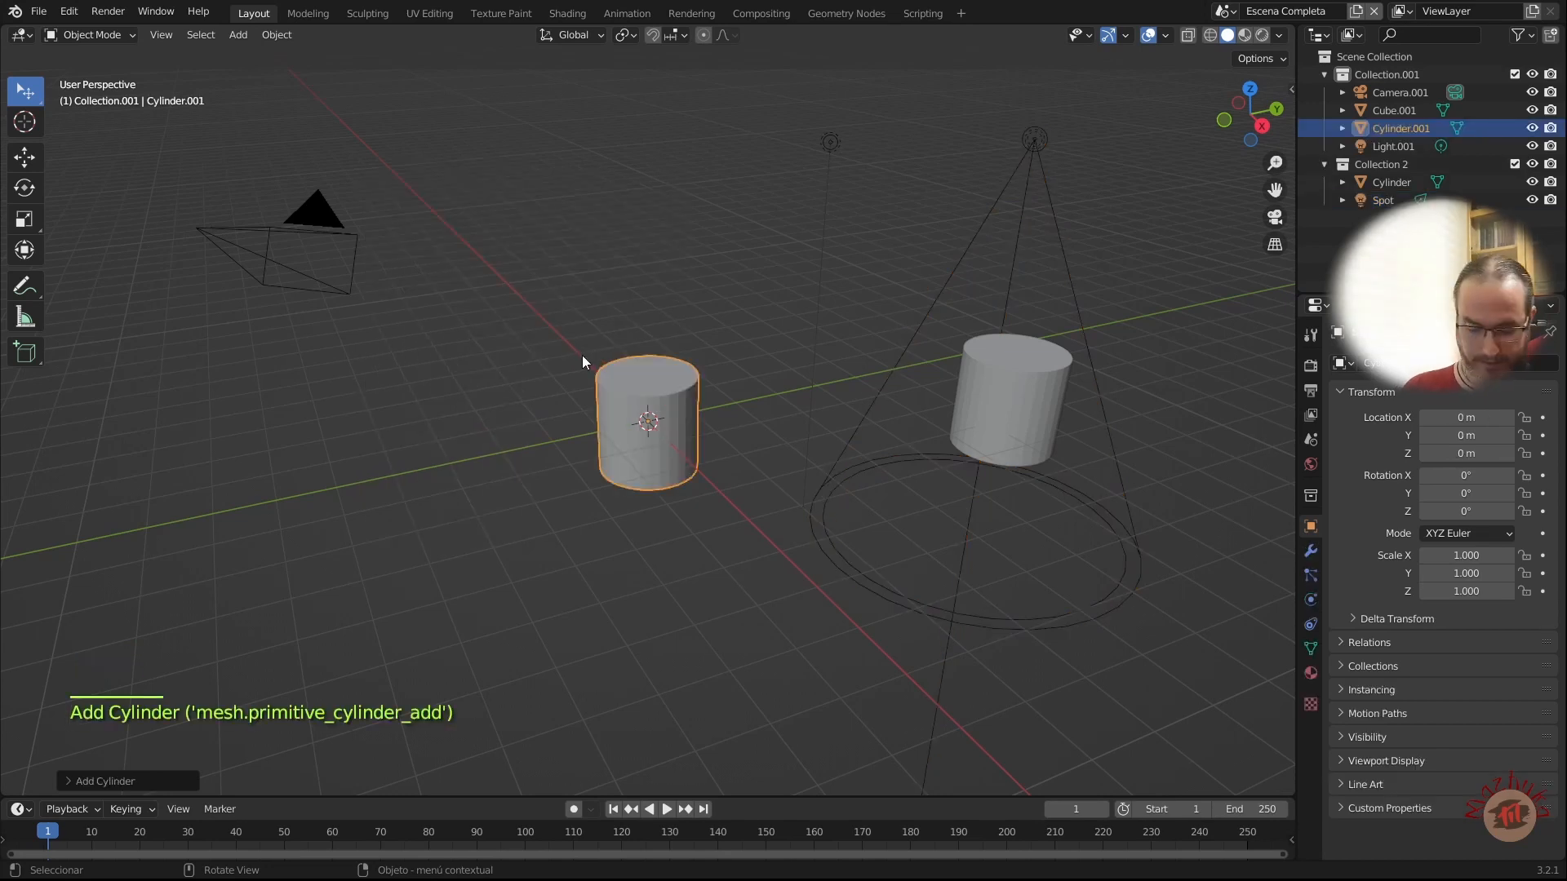
key(g)
click(286, 400)
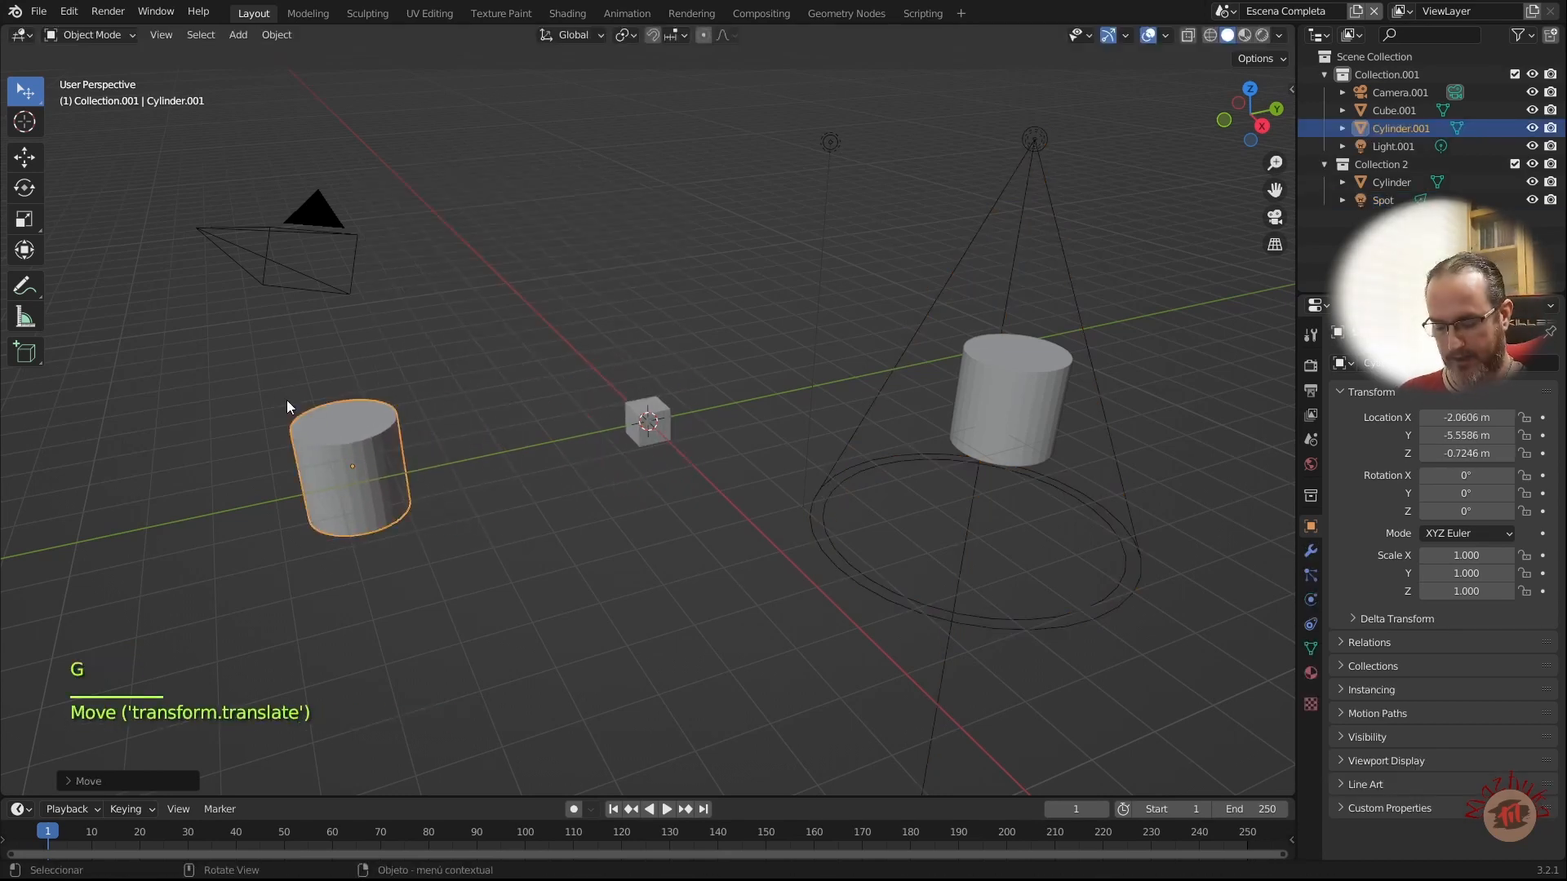
Step: Move the second cylinder into a new collection, accepting the name Collection 3
key(m)
click(287, 340)
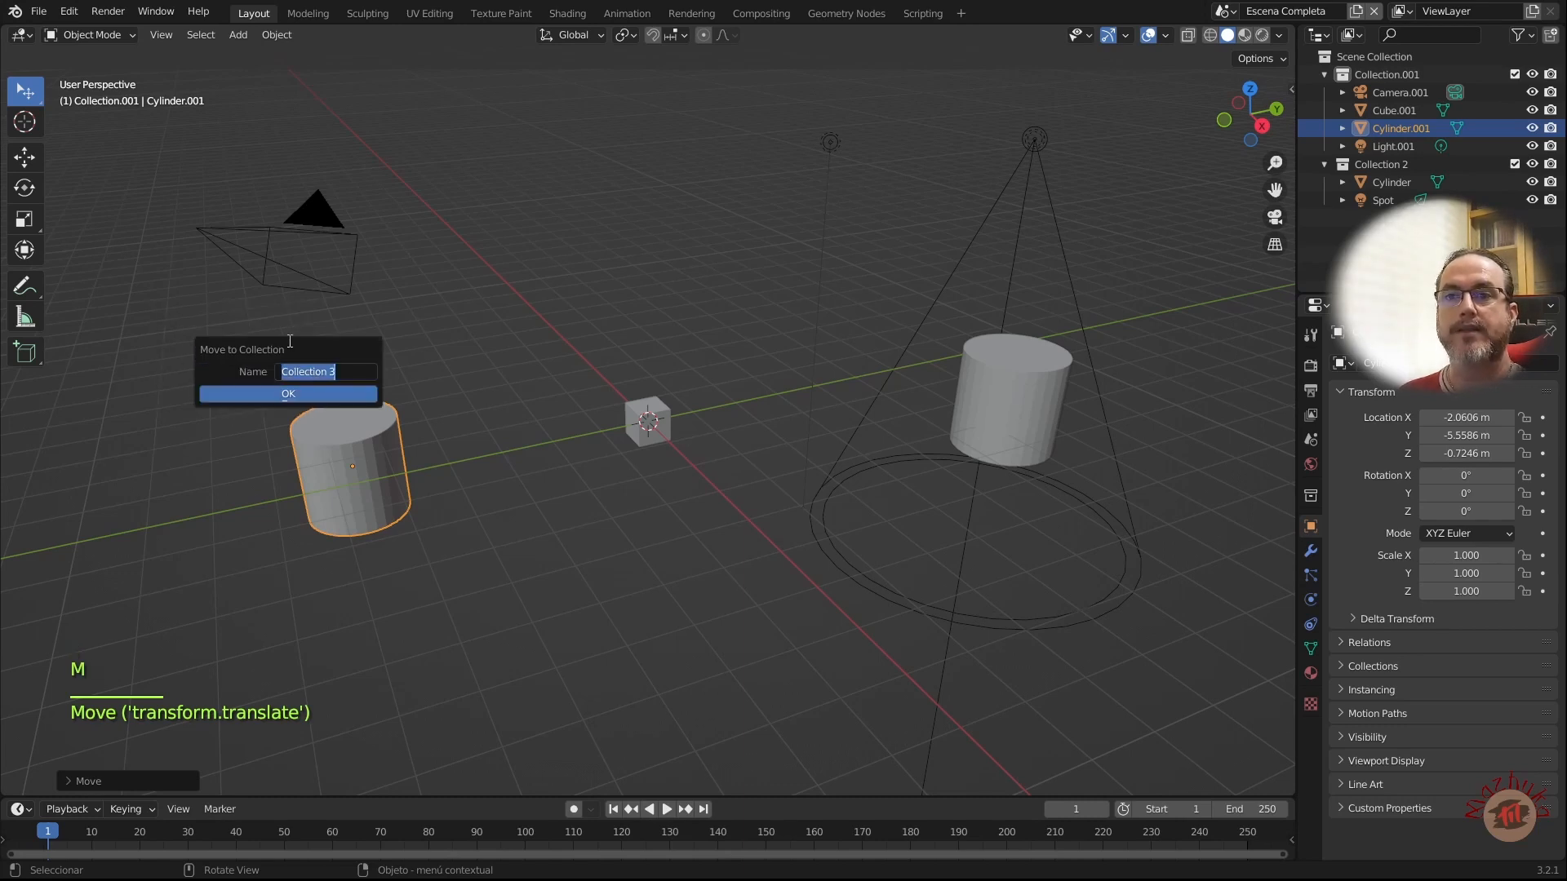
click(322, 396)
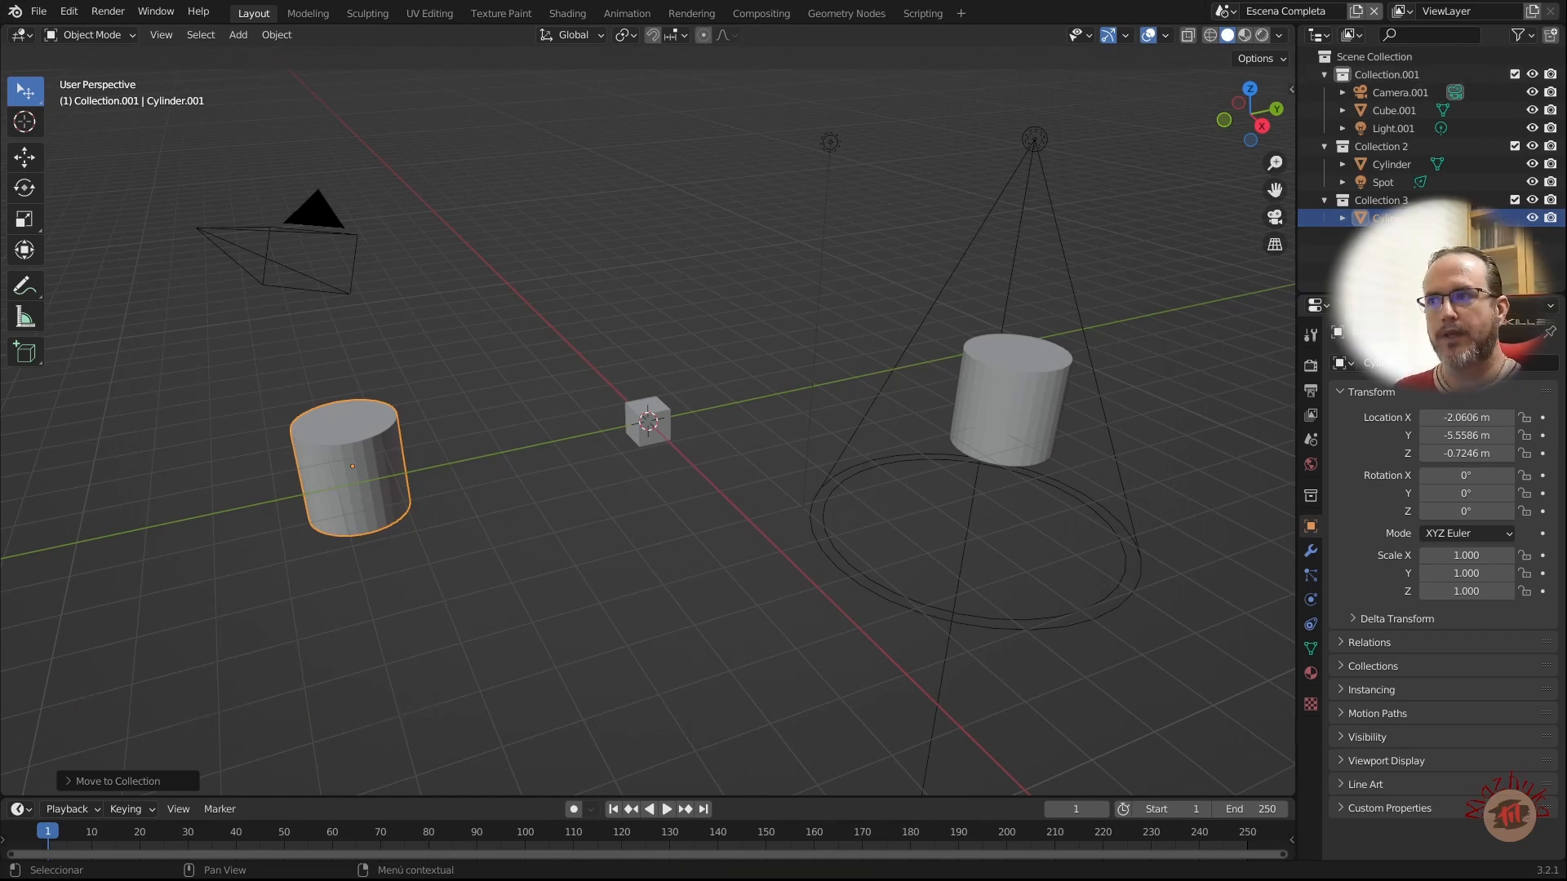
Step: Add a view layer of the New type to Escena Completa and rename it ViewLayer_Nueva
click(1532, 15)
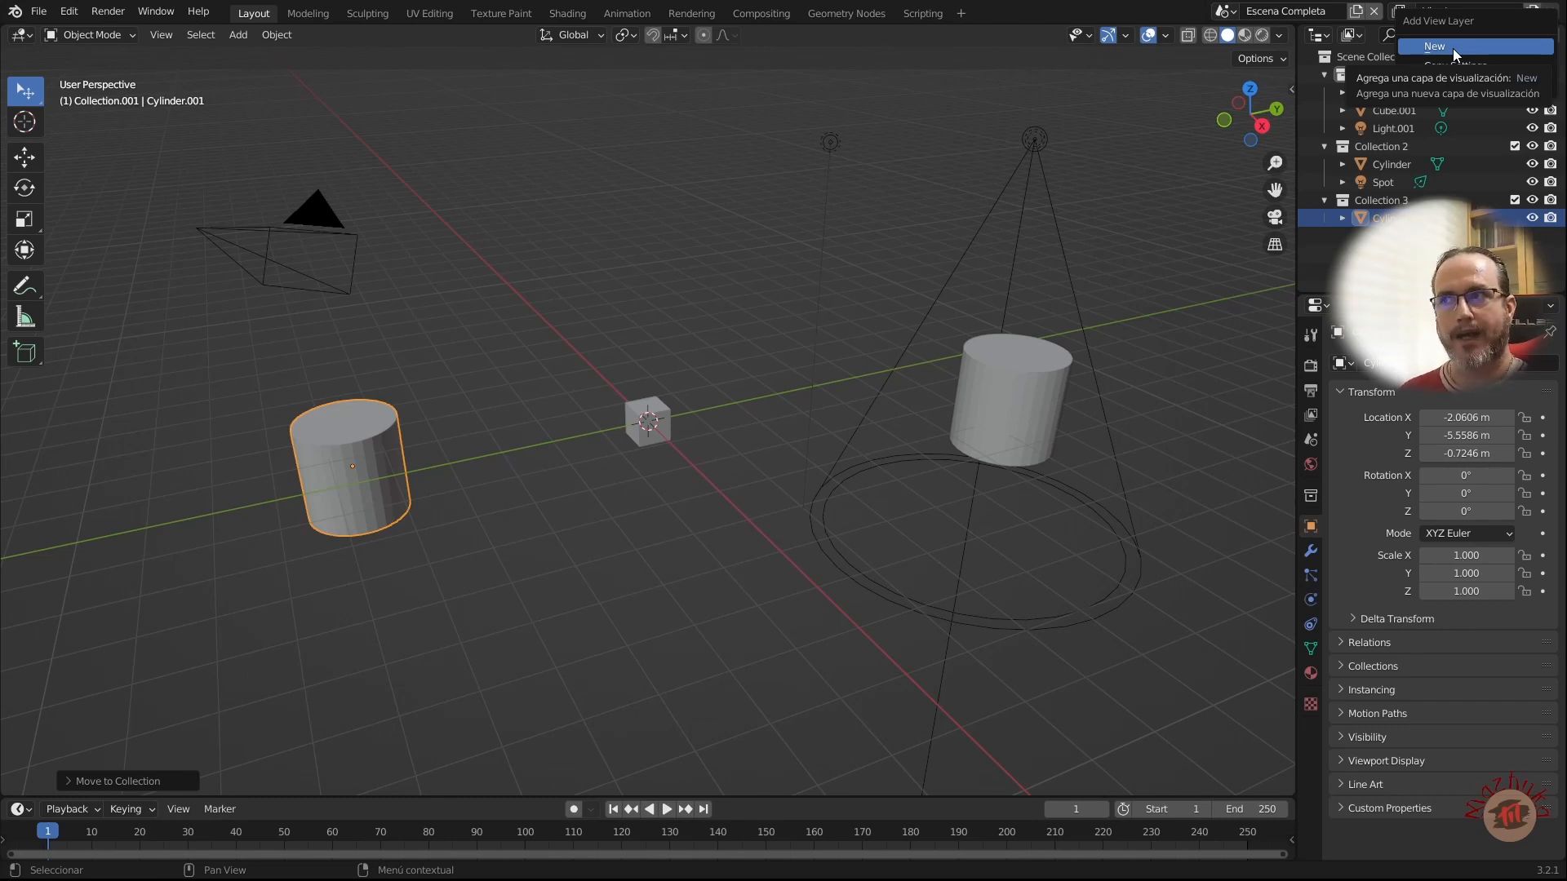
click(1452, 48)
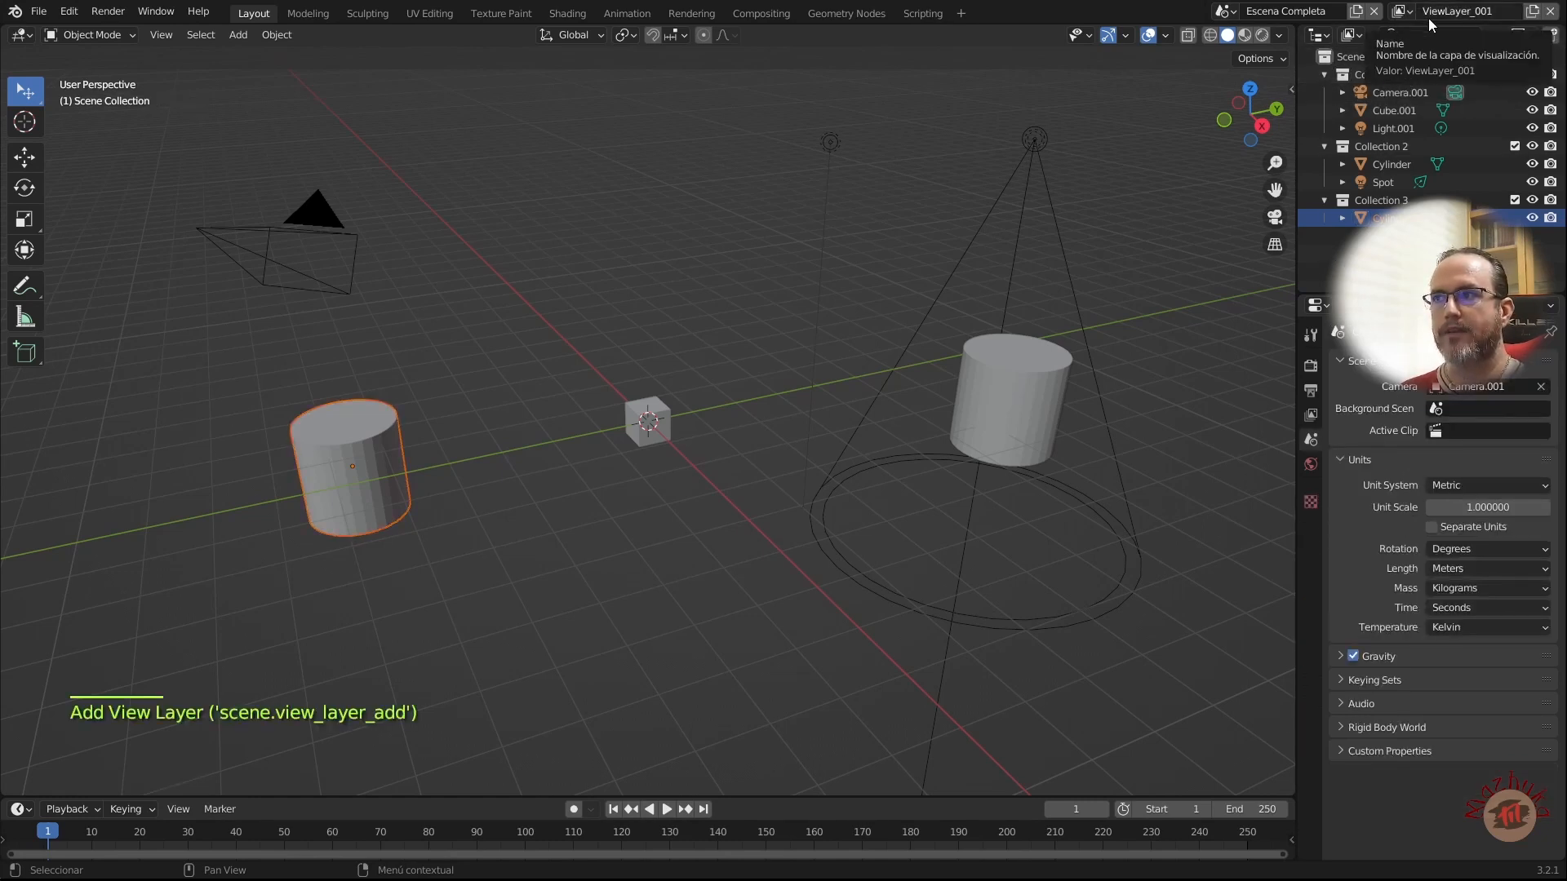
click(1486, 15)
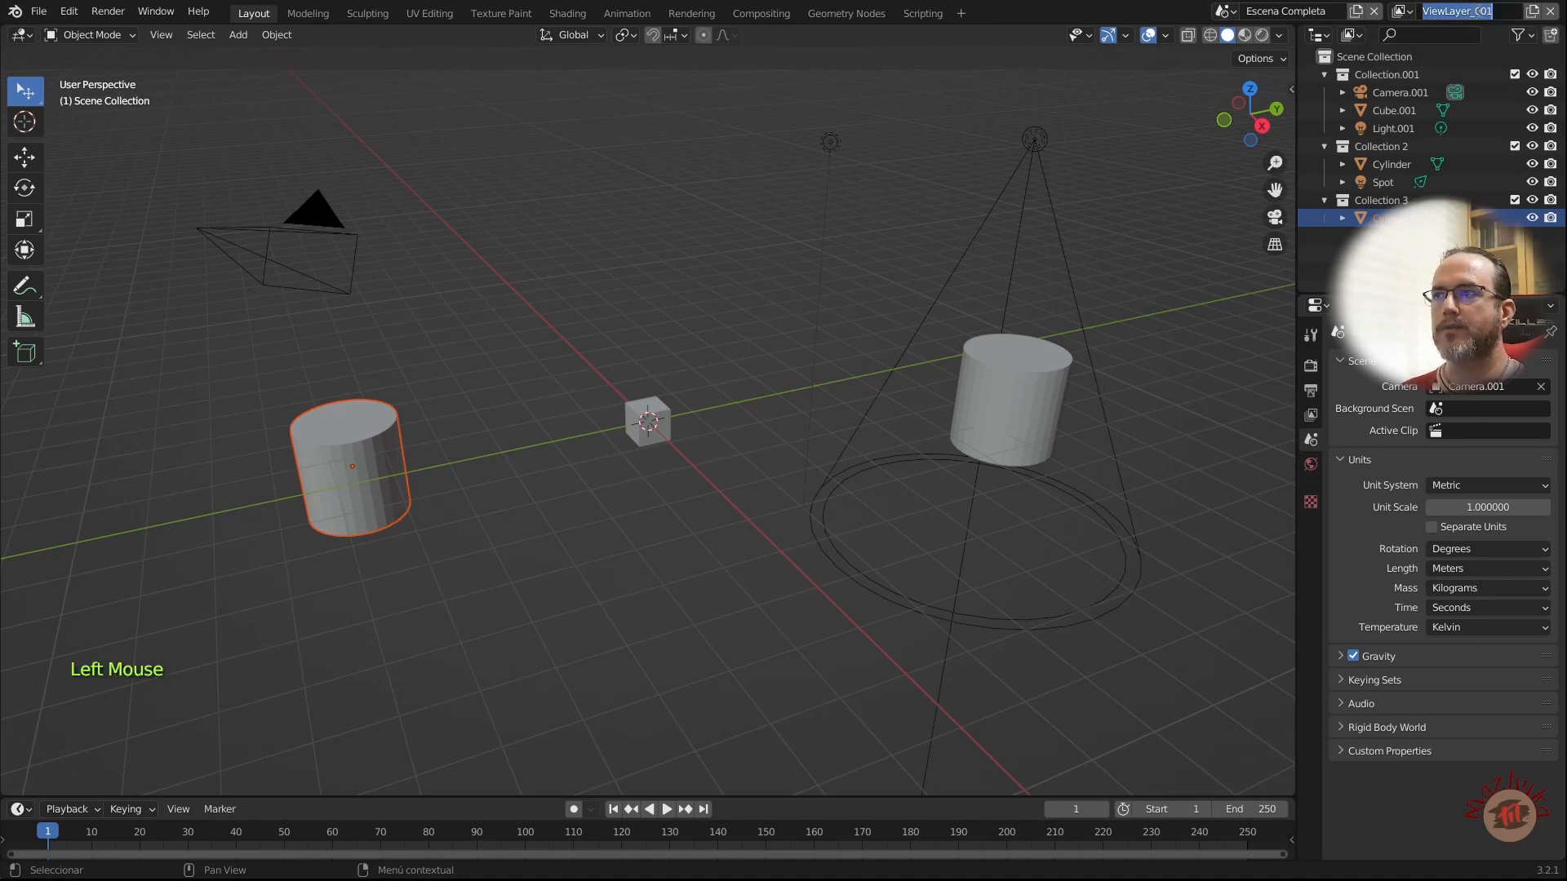
drag(1476, 11, 1496, 11)
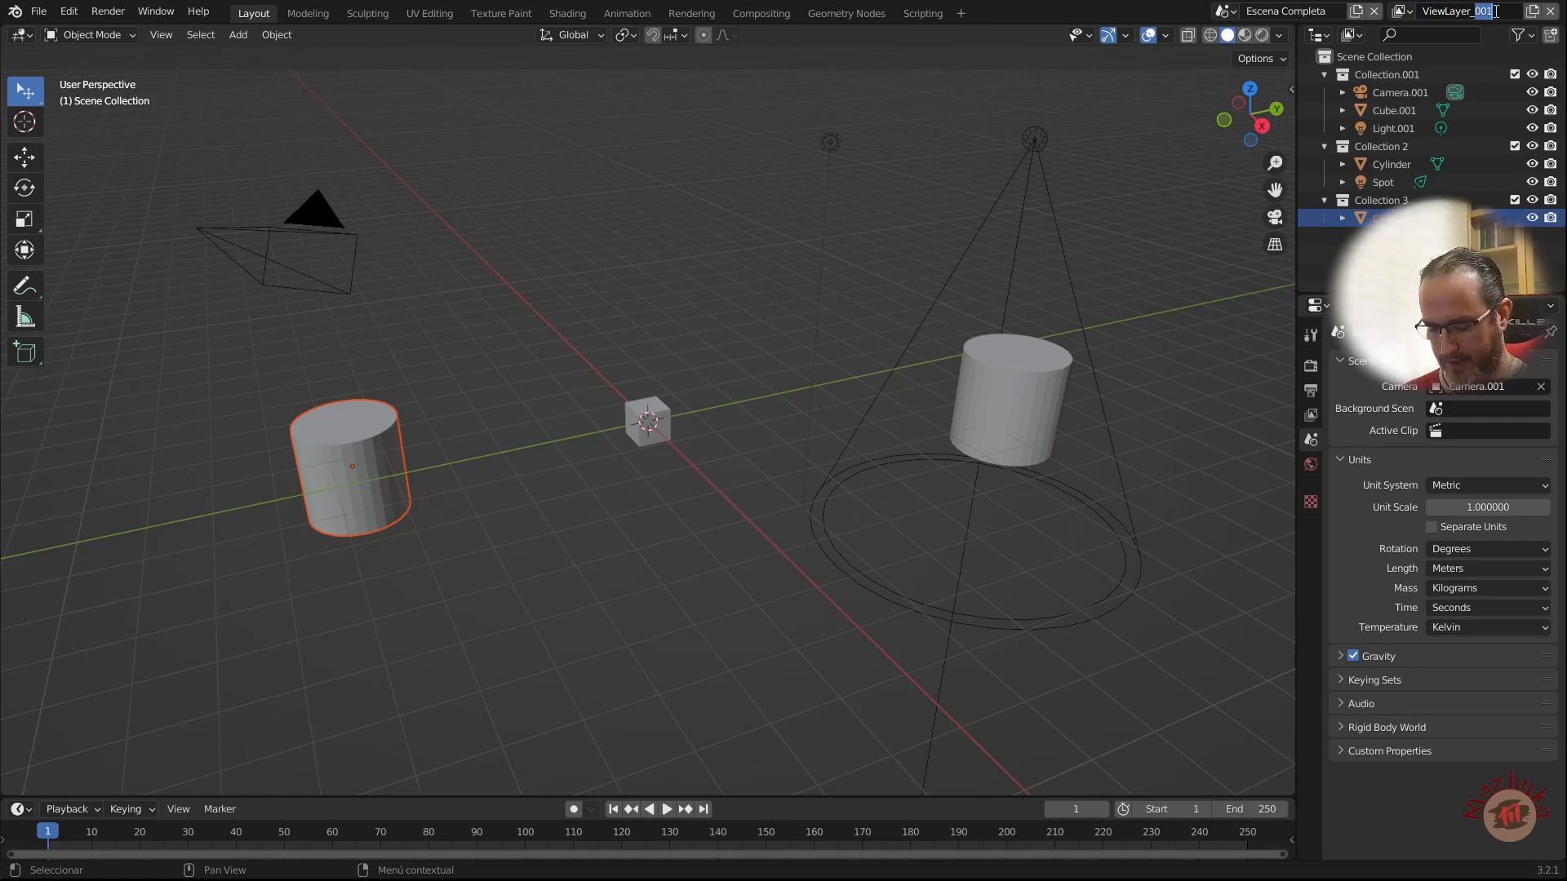
text(Nueva)
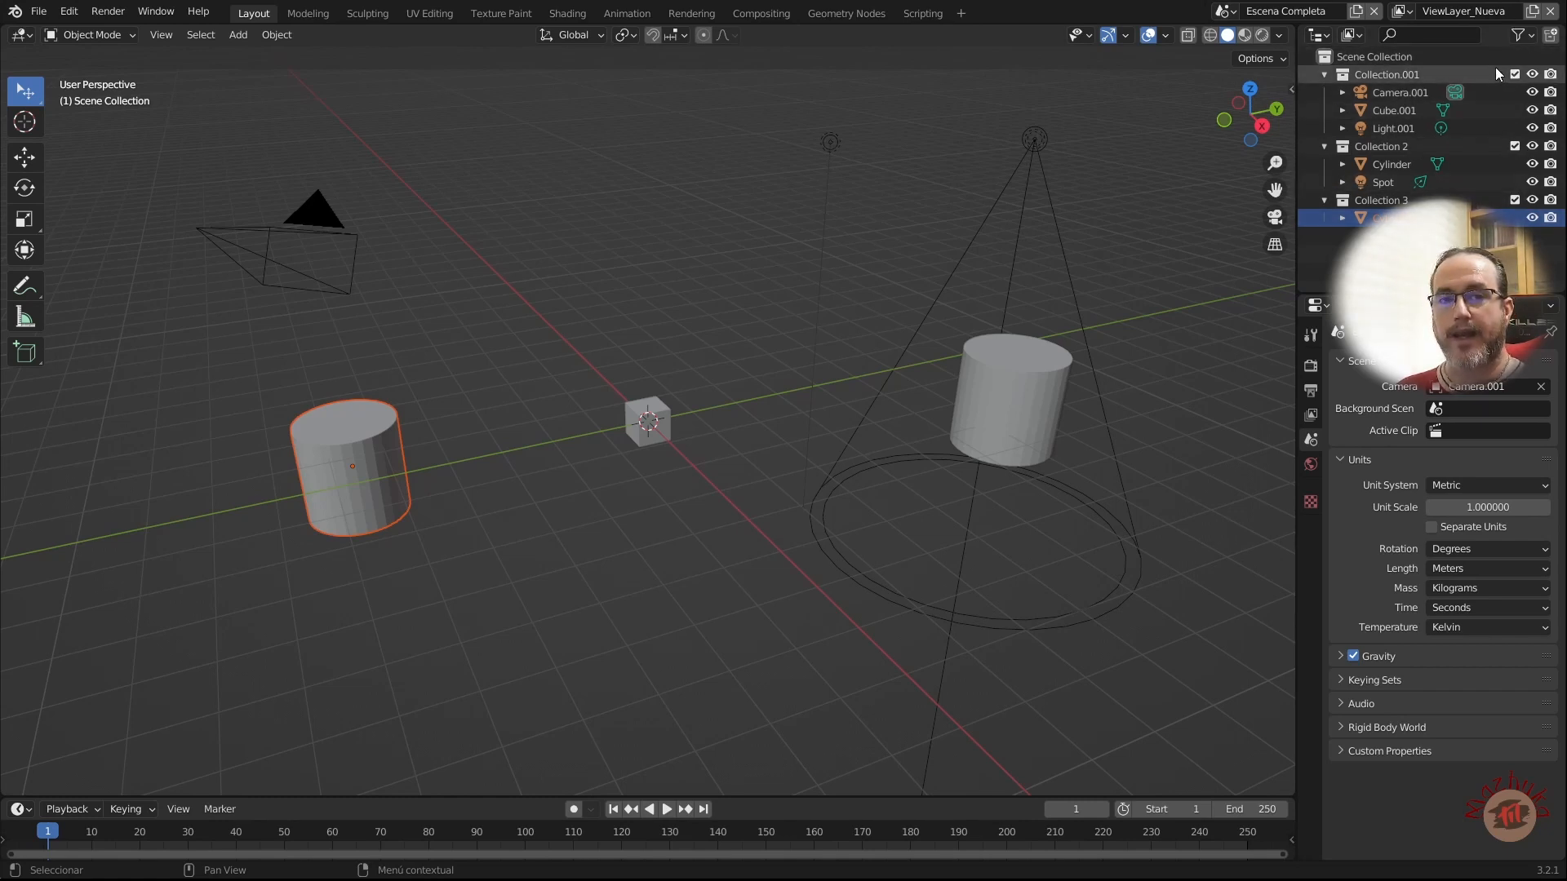
Step: Enlarge the Outliner area and examine the render pass options in the view layer properties of ViewLayer_Nueva
click(1532, 11)
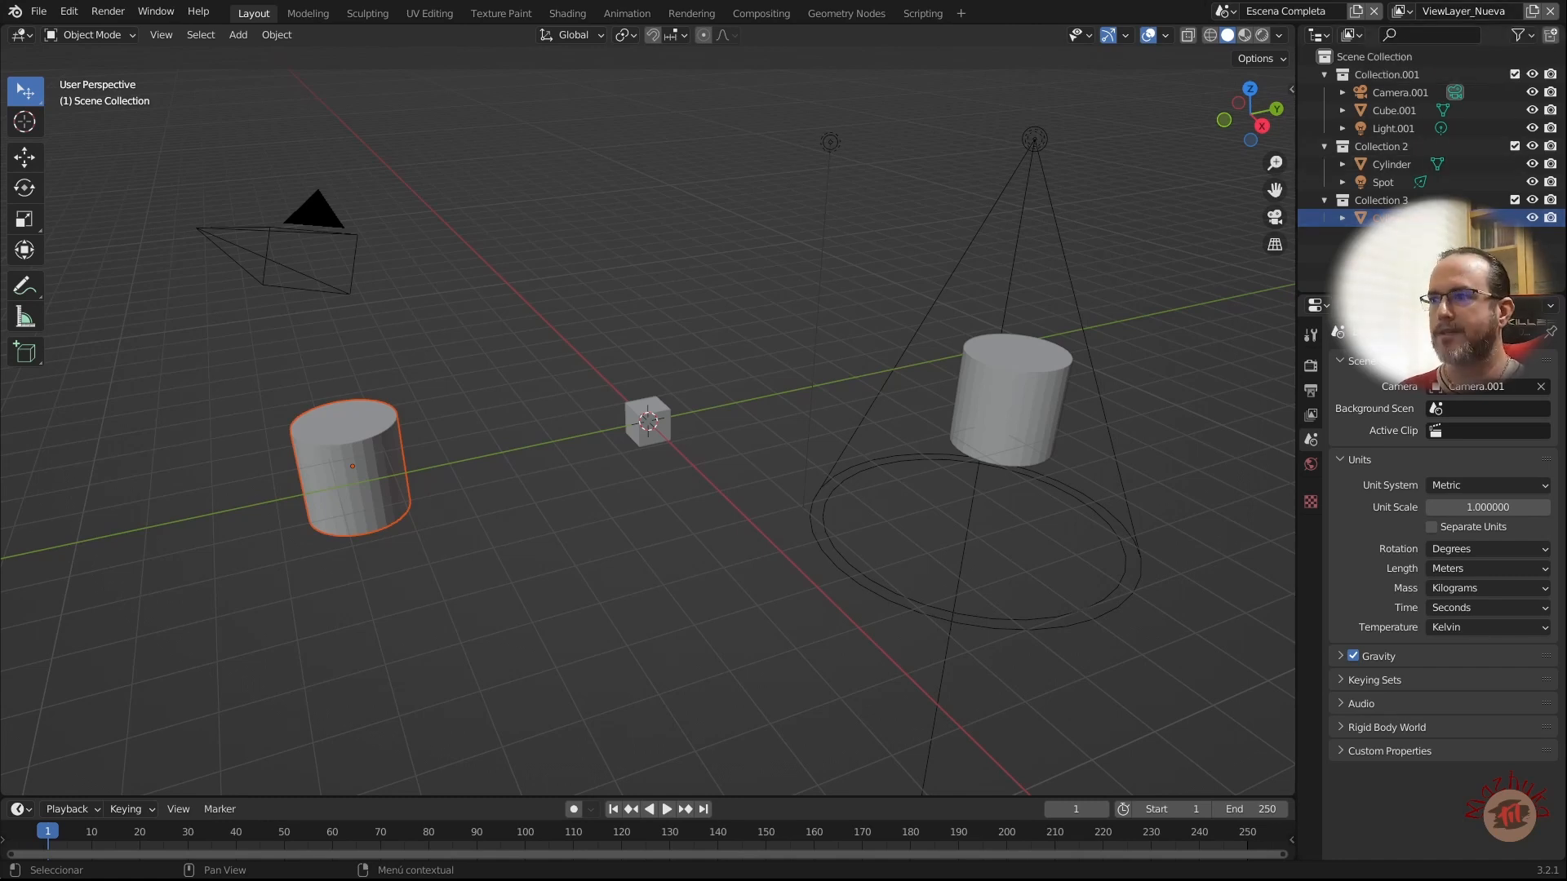
drag(1430, 294, 1437, 405)
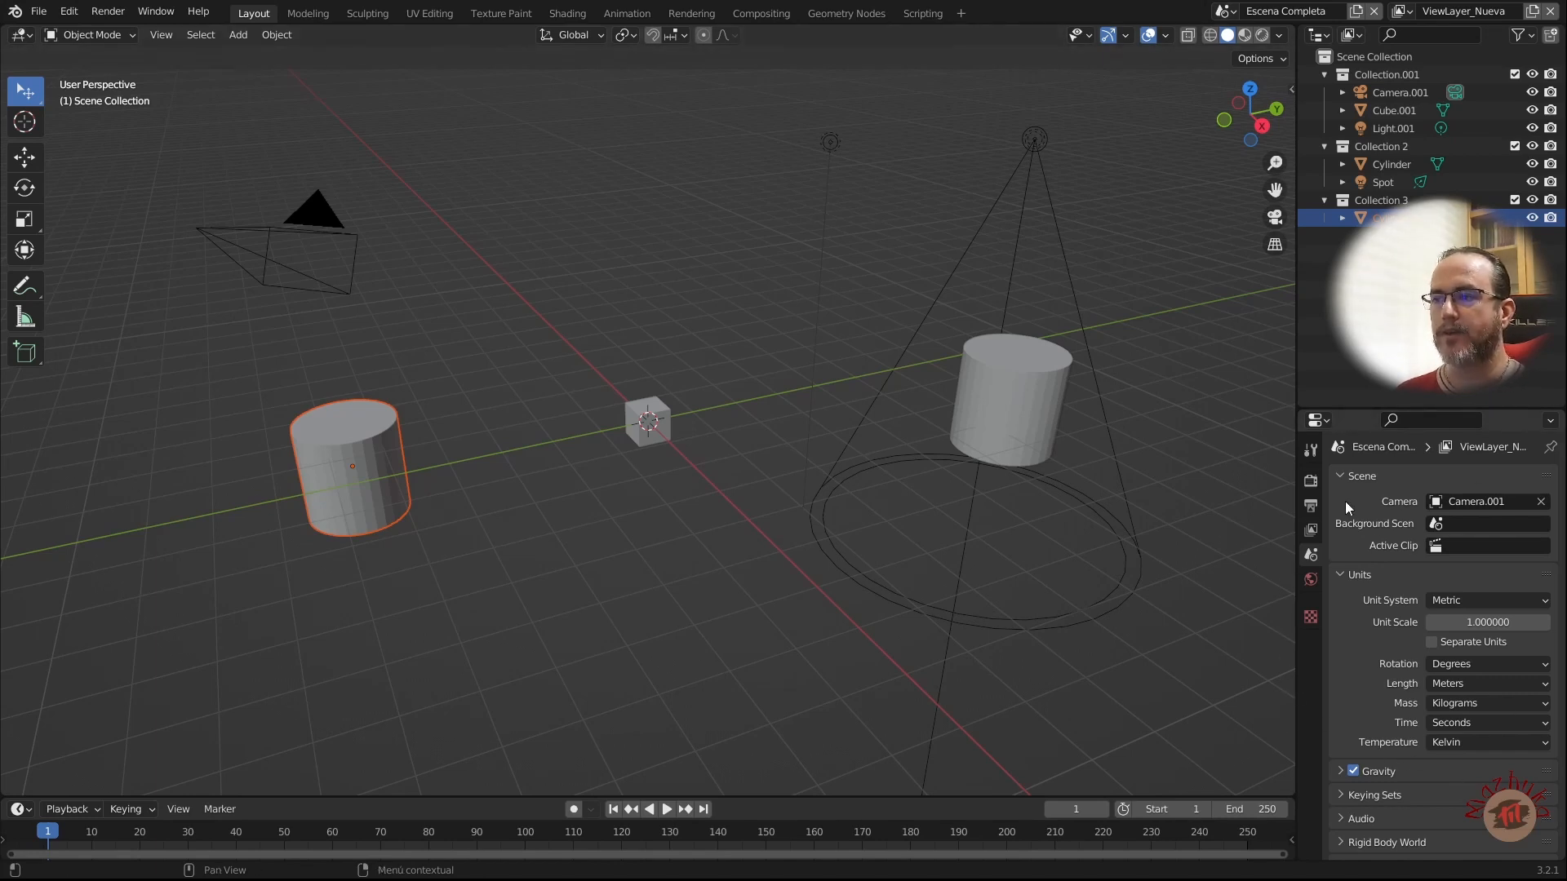
click(1311, 532)
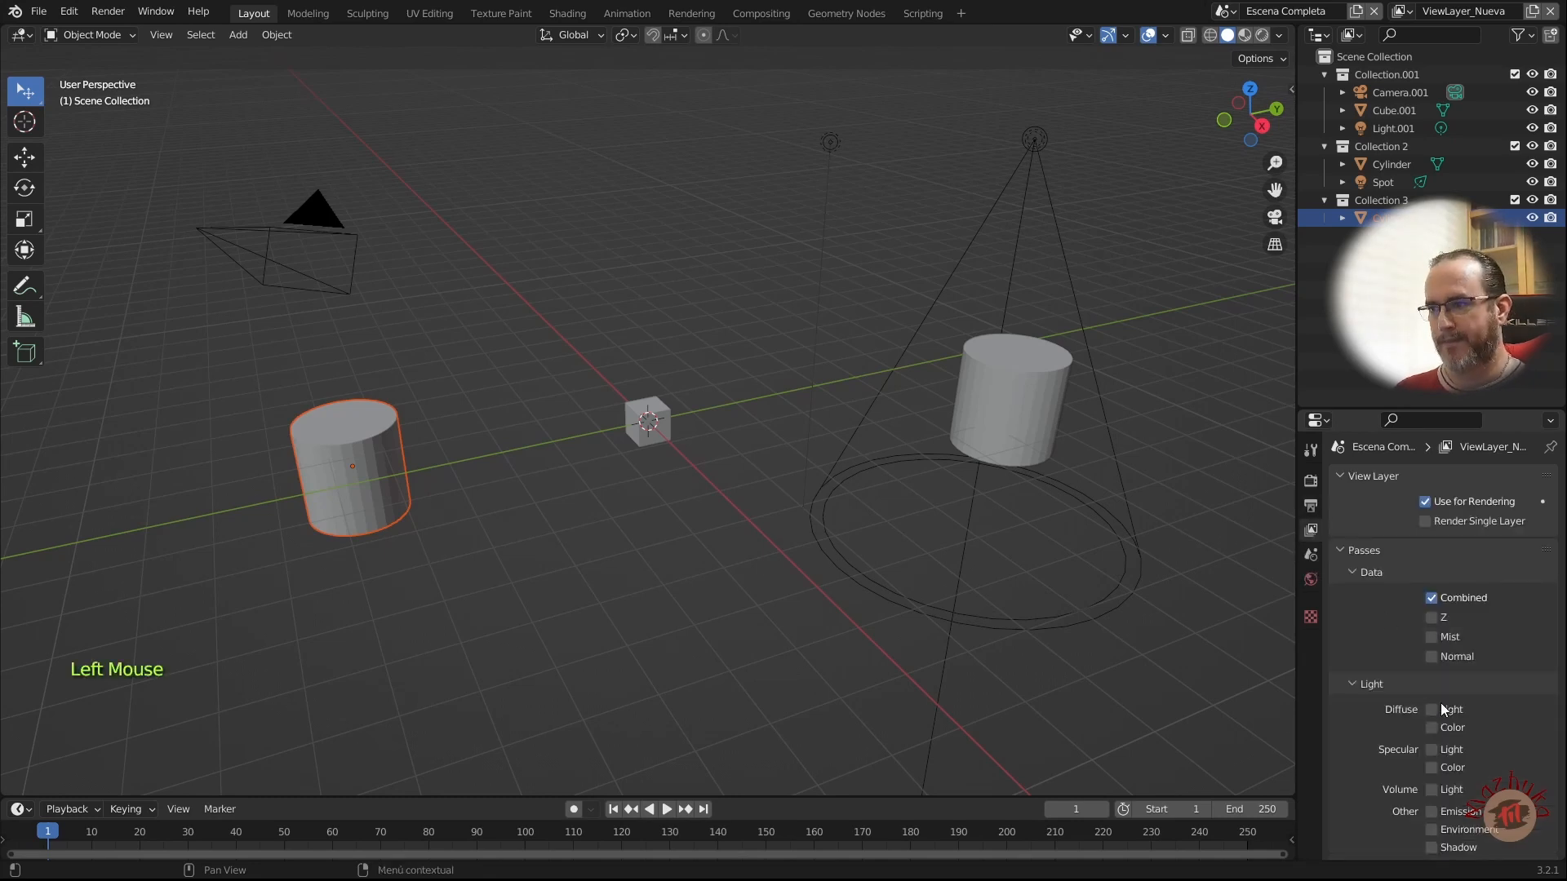
scroll(1465, 644, down, 4)
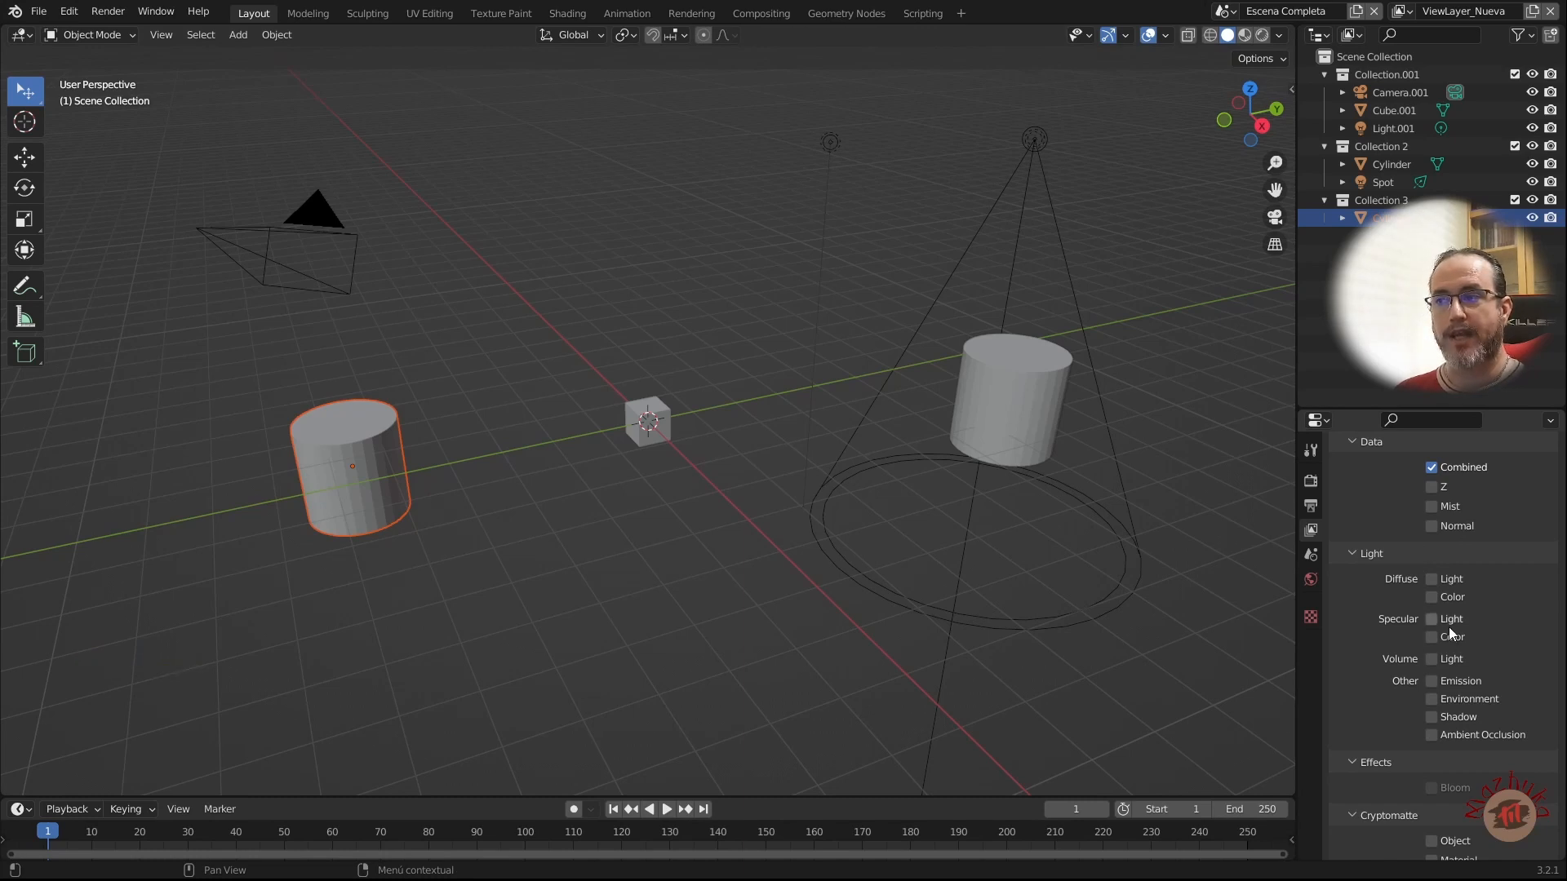
Step: Enable the Emission, Environment and Shadow light passes for ViewLayer_Nueva
click(1434, 685)
click(1432, 699)
click(1432, 717)
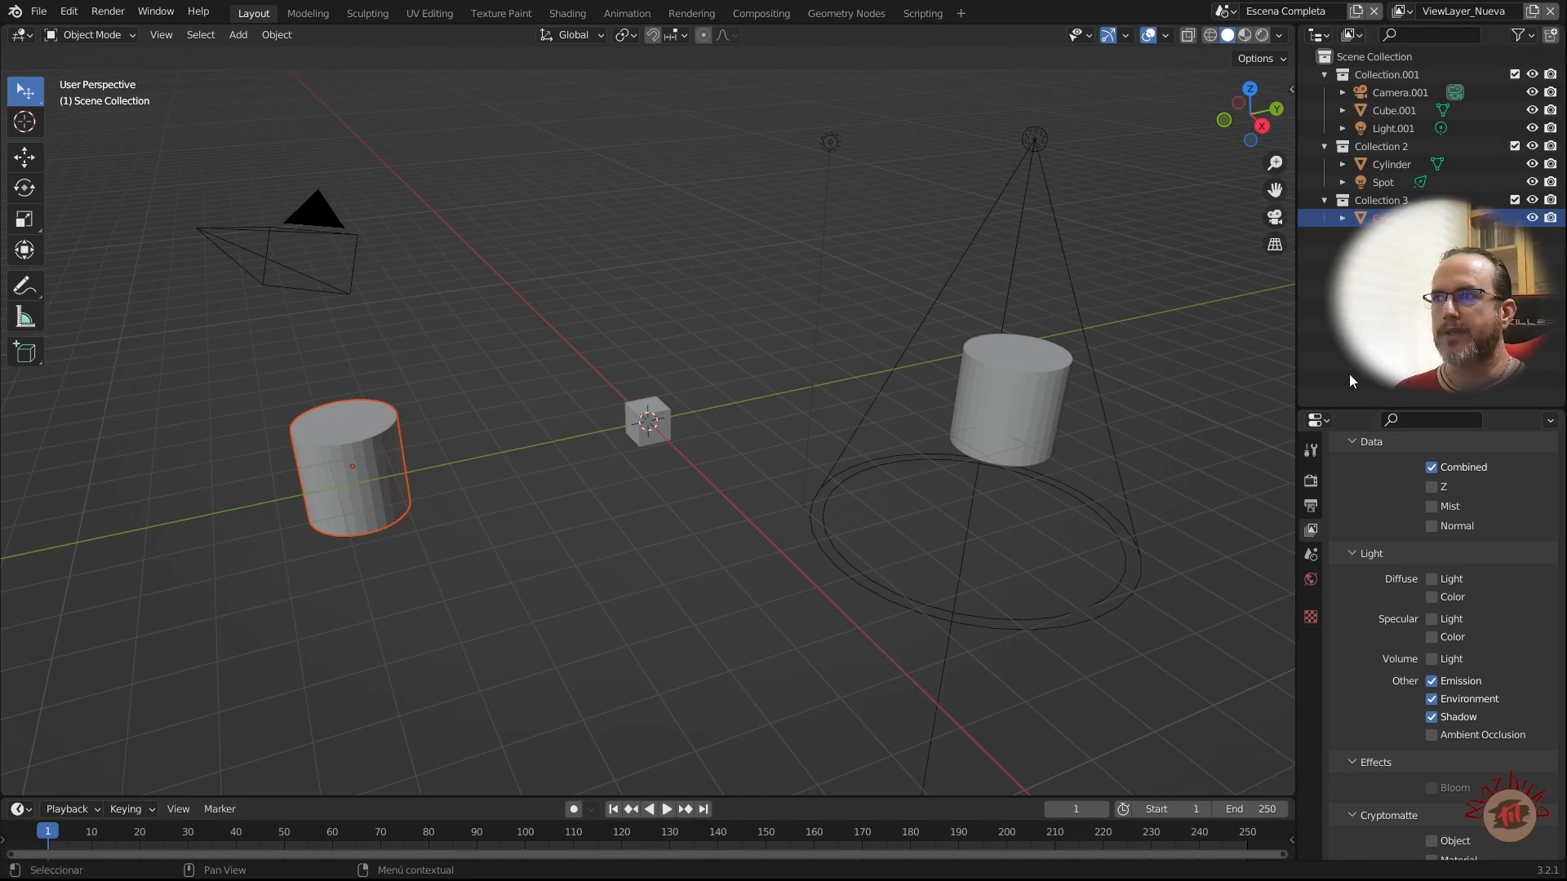
Step: Add a view layer that copies the settings of ViewLayer_Nueva and rename it ViewLayer_Opc
click(1532, 10)
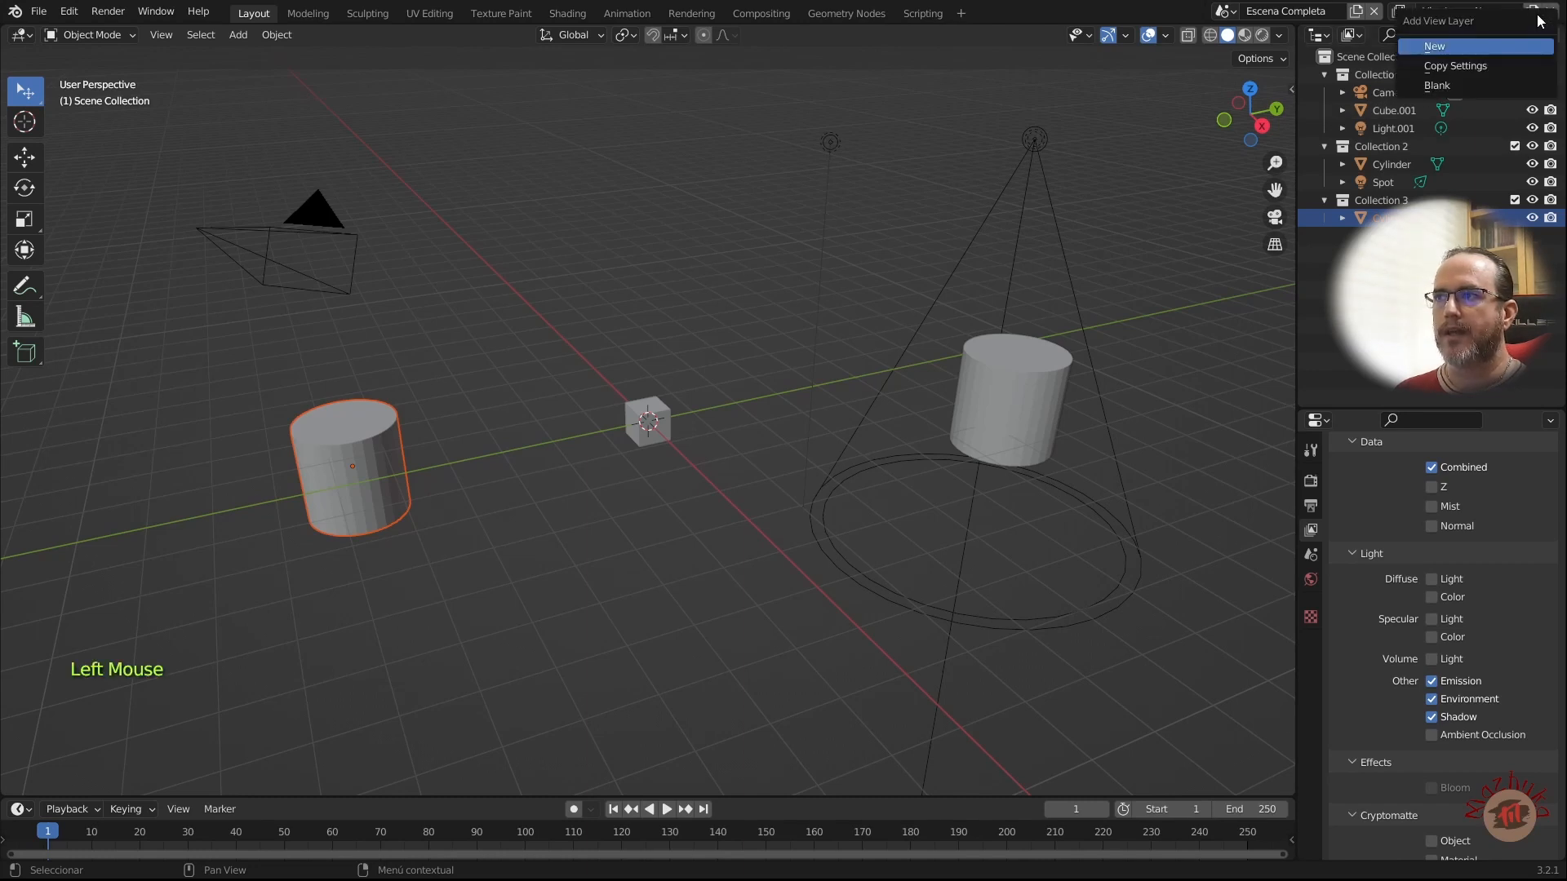
click(1486, 65)
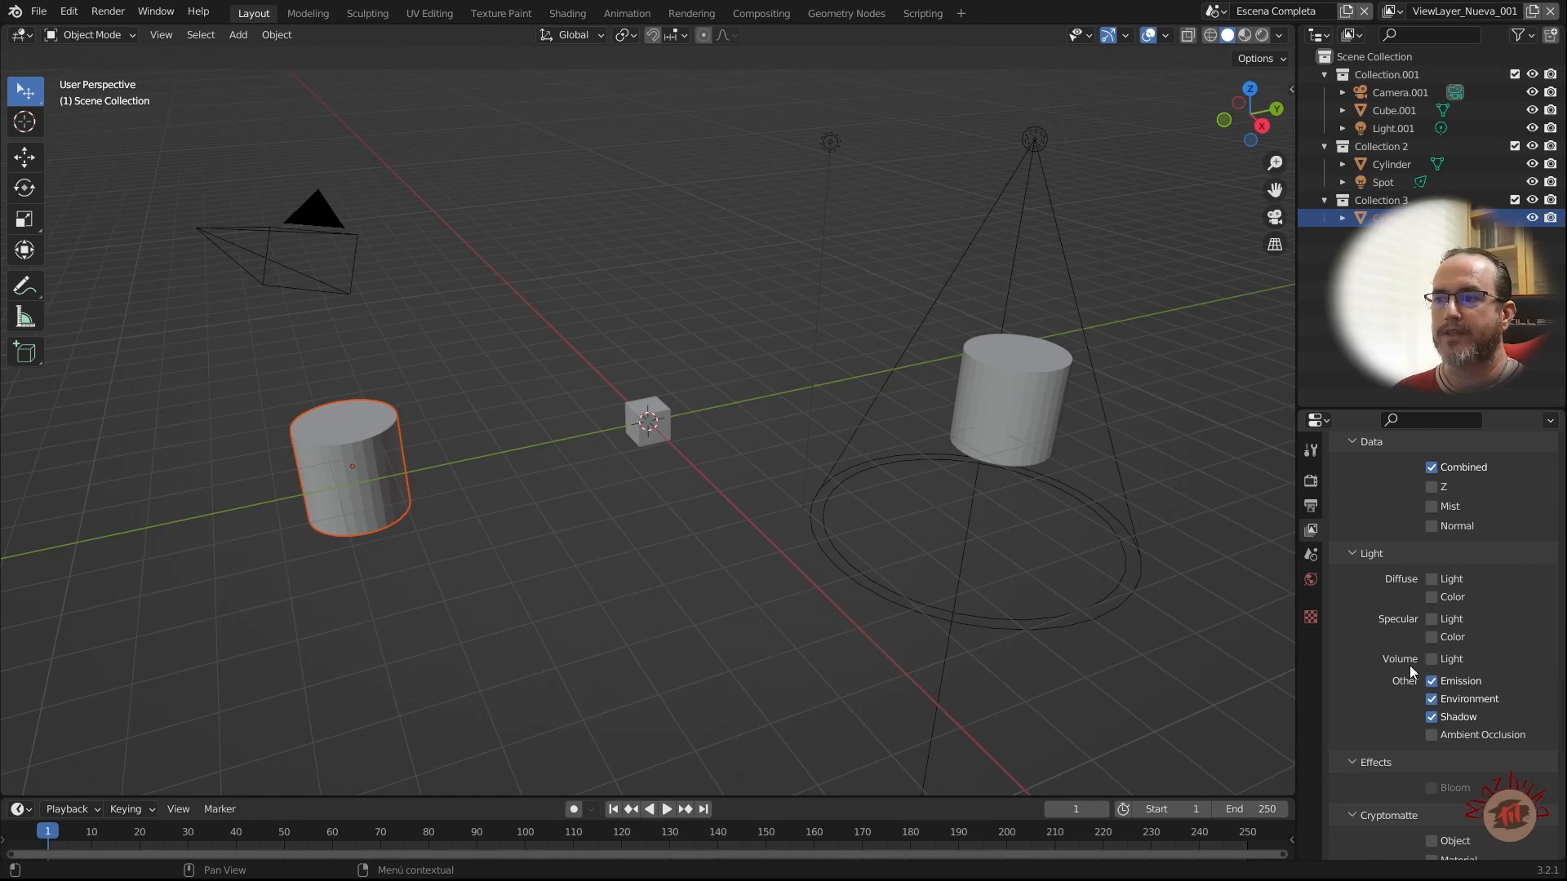
click(1477, 13)
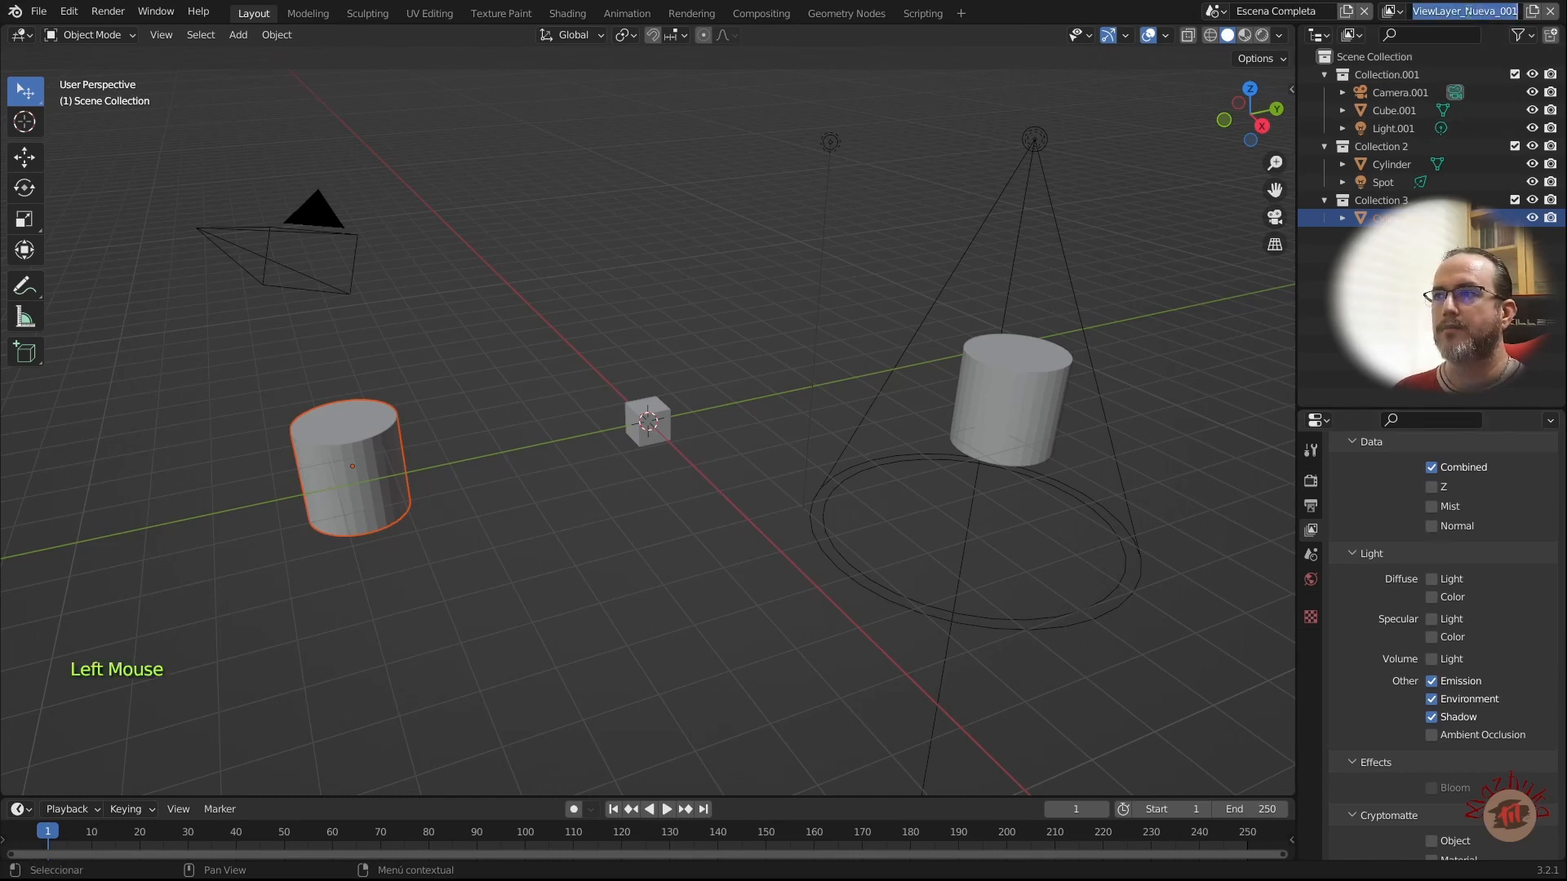
drag(1459, 10, 1518, 11)
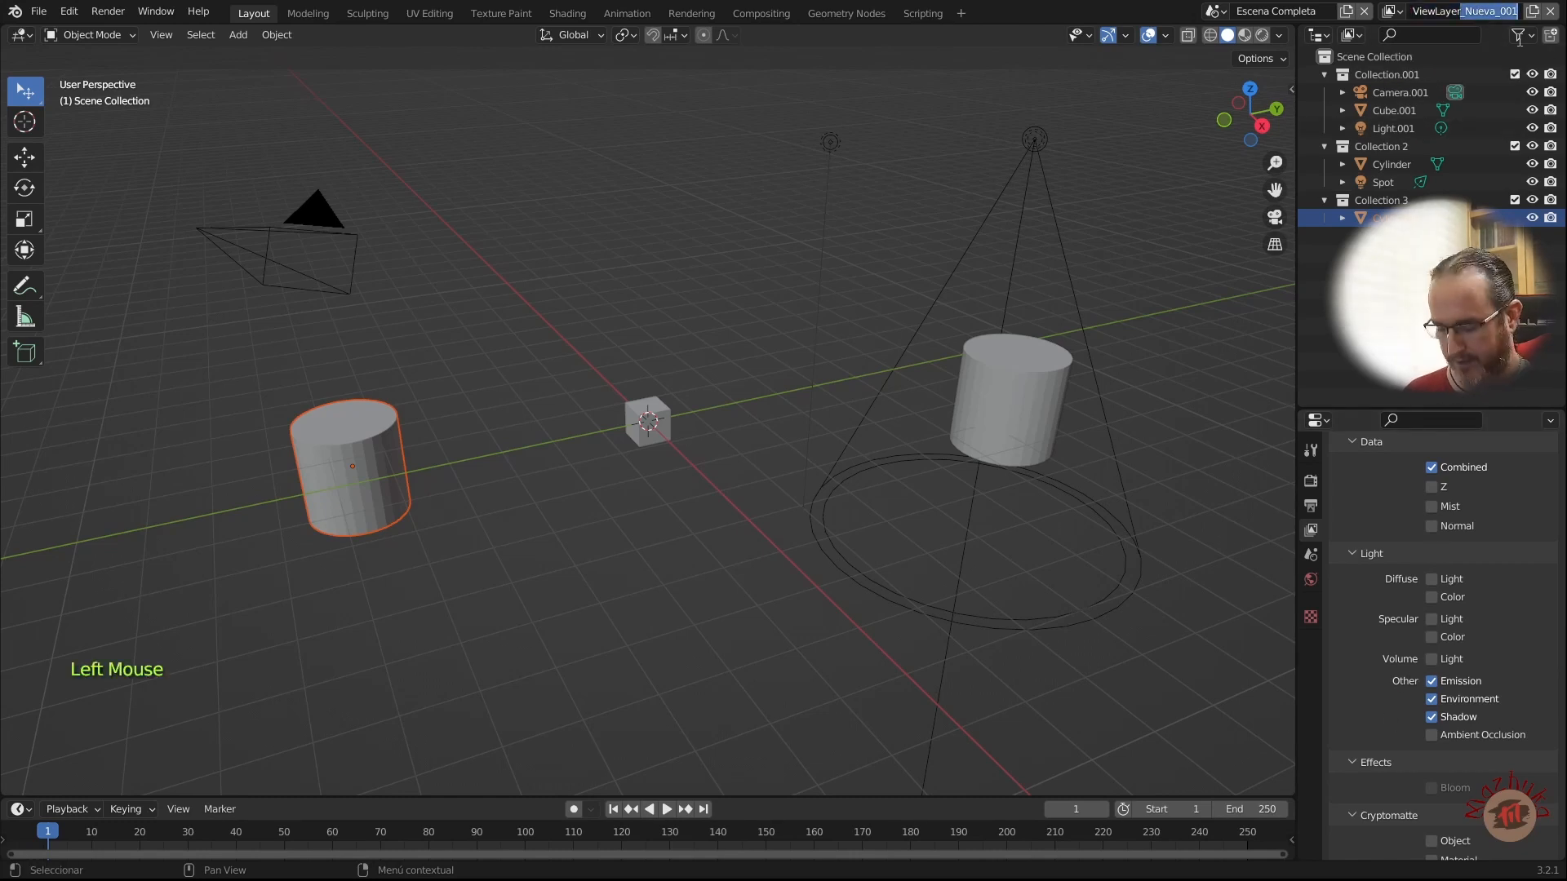
text(_Opc)
key(Return)
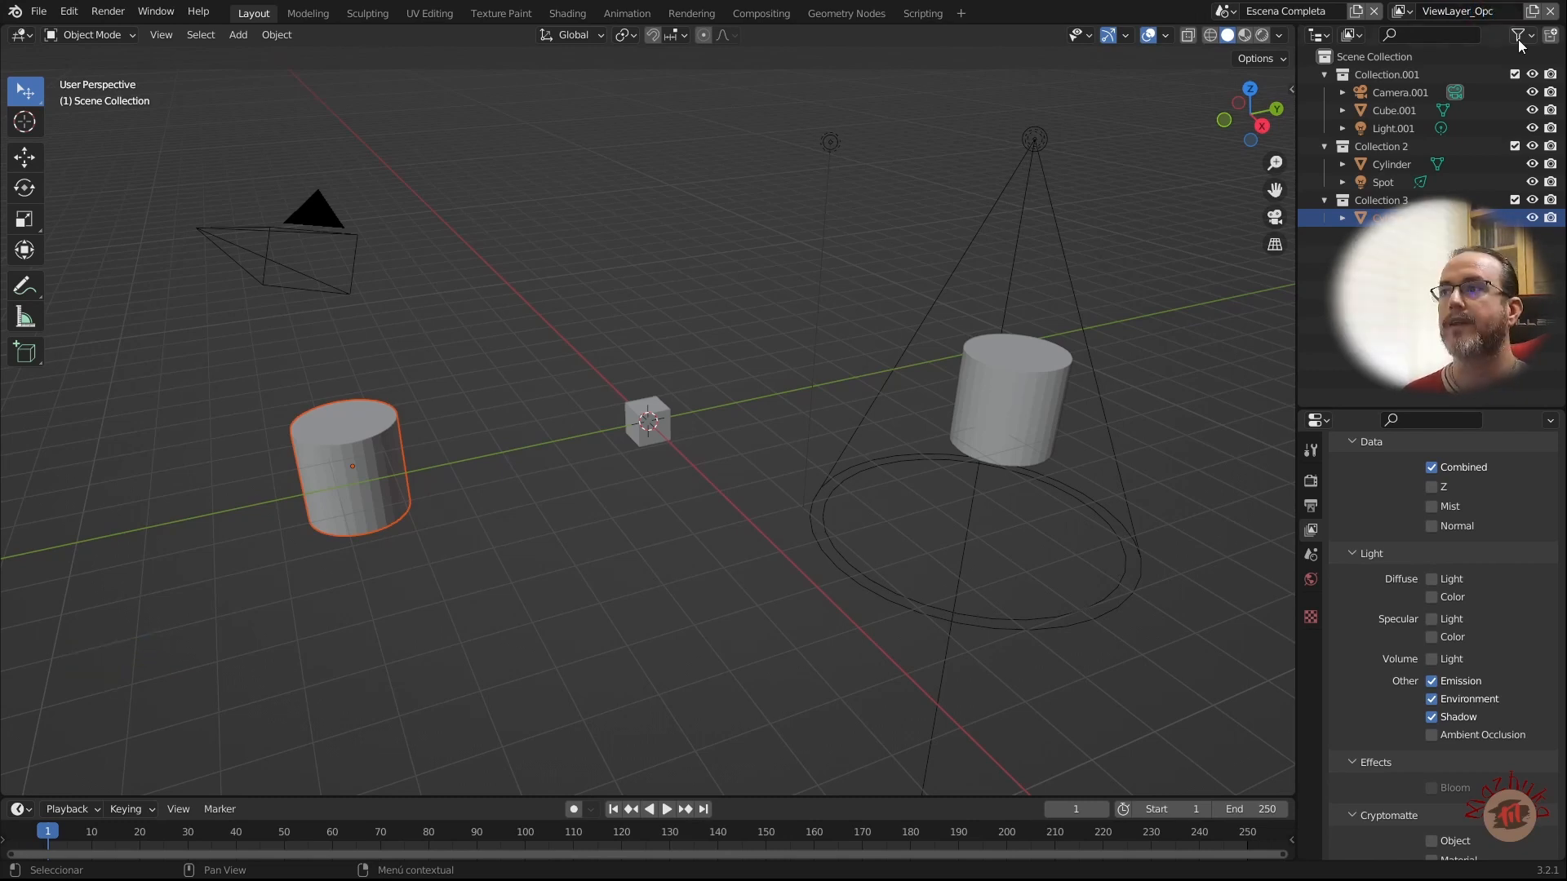
Step: Switch to the original ViewLayer and back to ViewLayer_Opc to compare their enabled light passes
click(1404, 13)
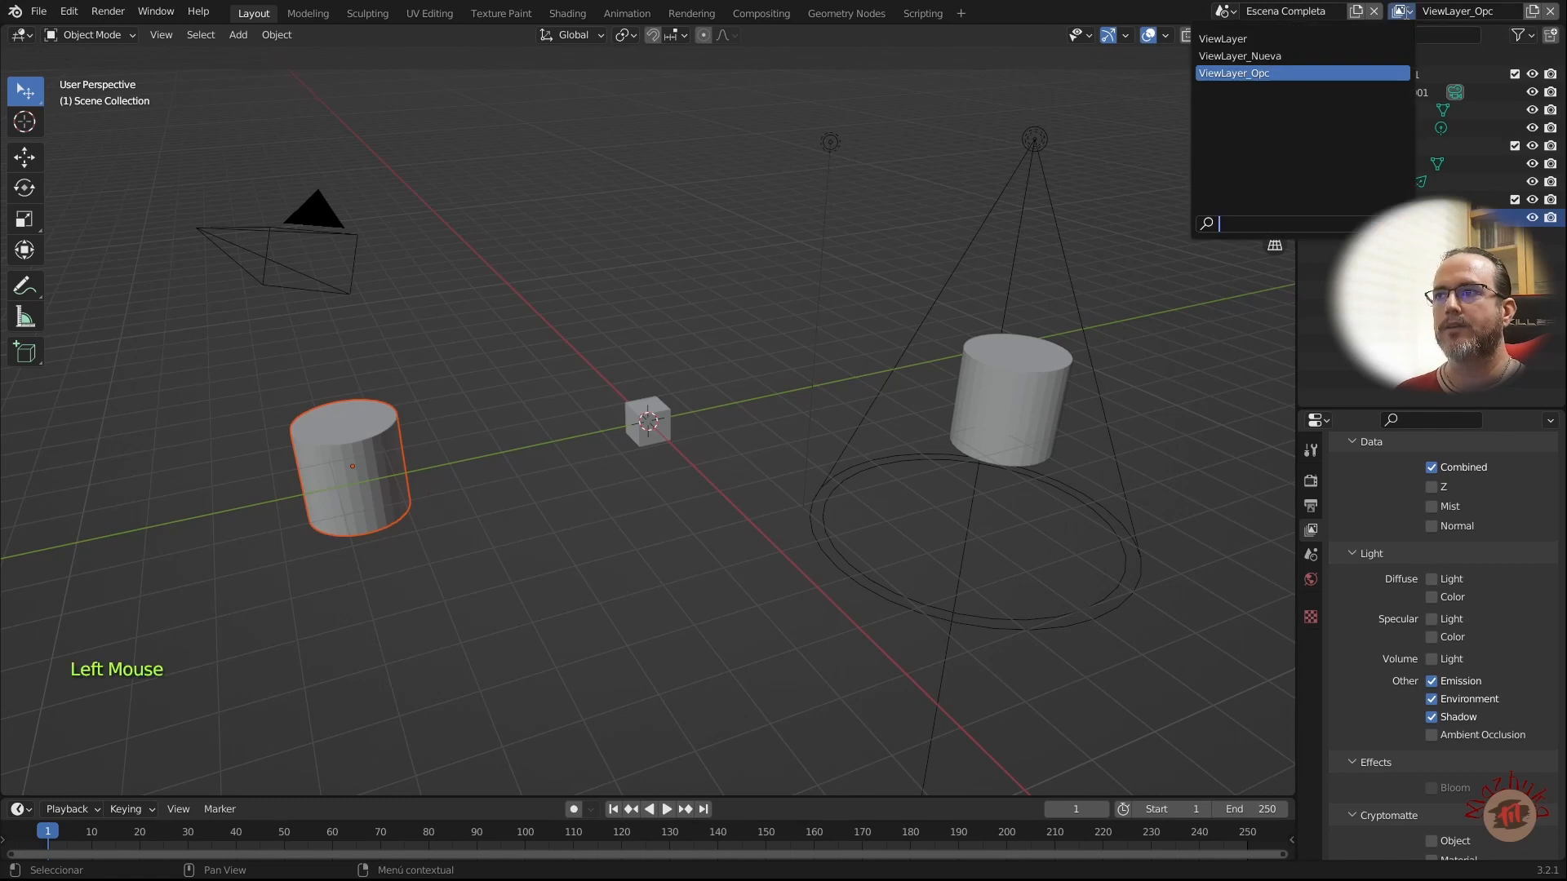
click(1350, 41)
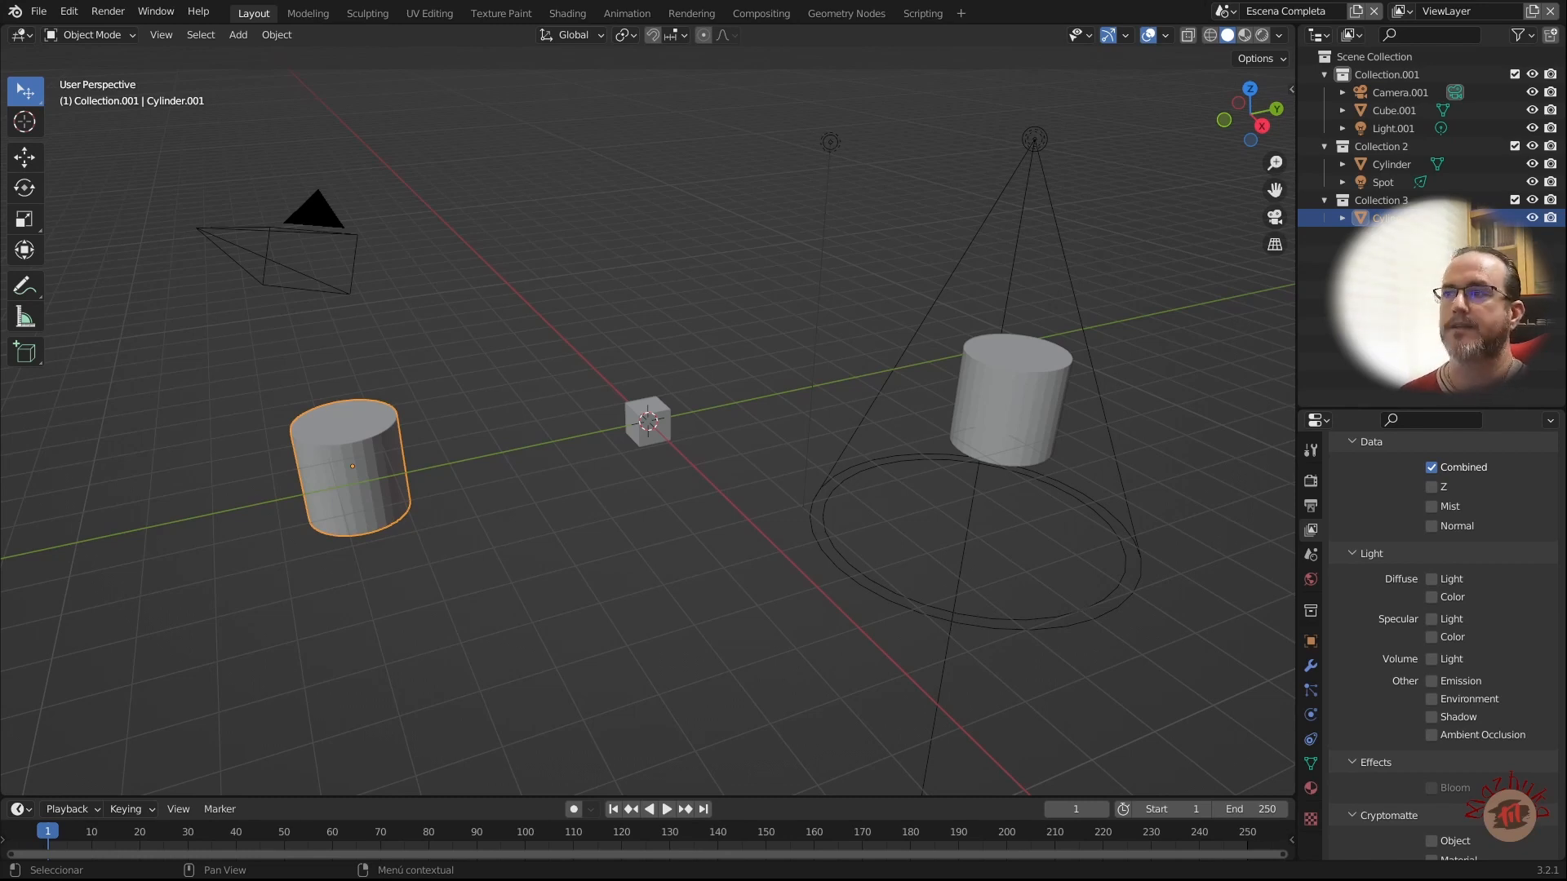
click(1403, 10)
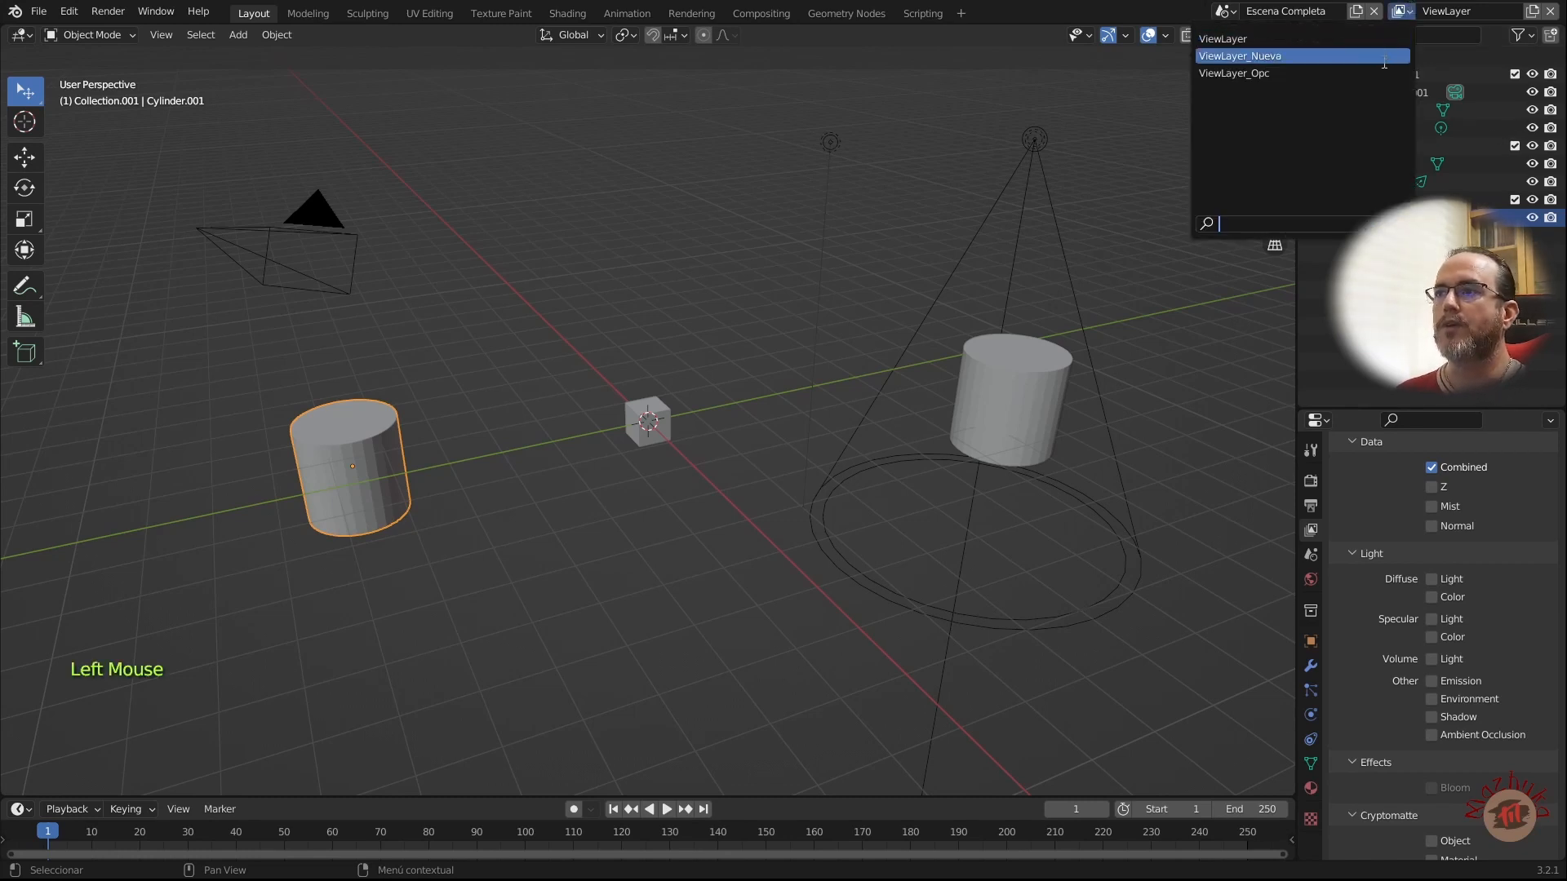
click(1380, 72)
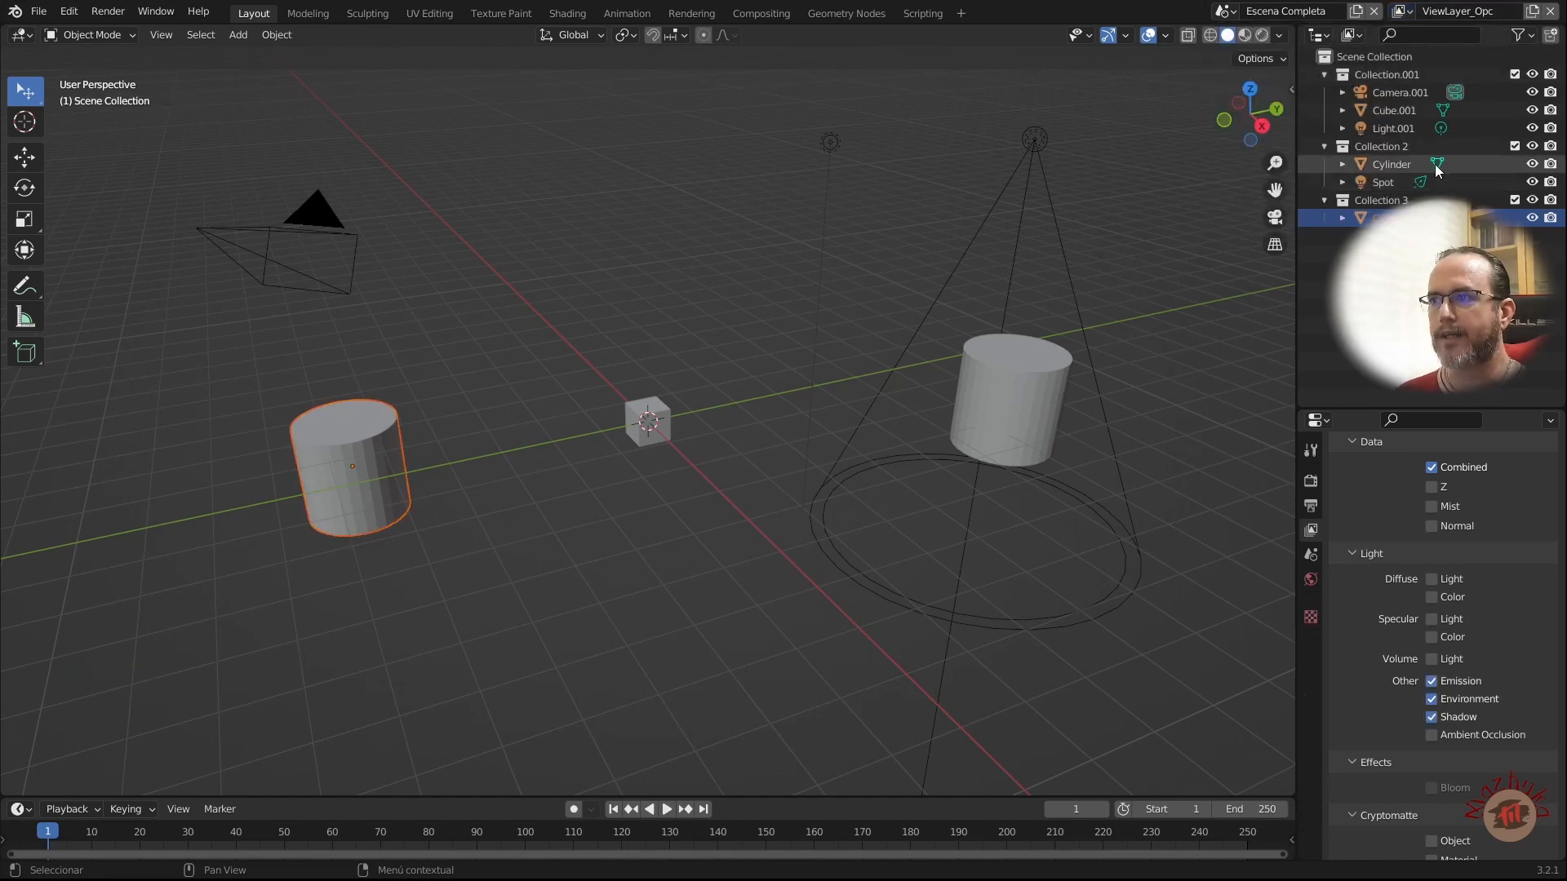
Step: Add a Blank view layer and include Collection.001, Collection 2 and Collection 3 in it
click(1530, 13)
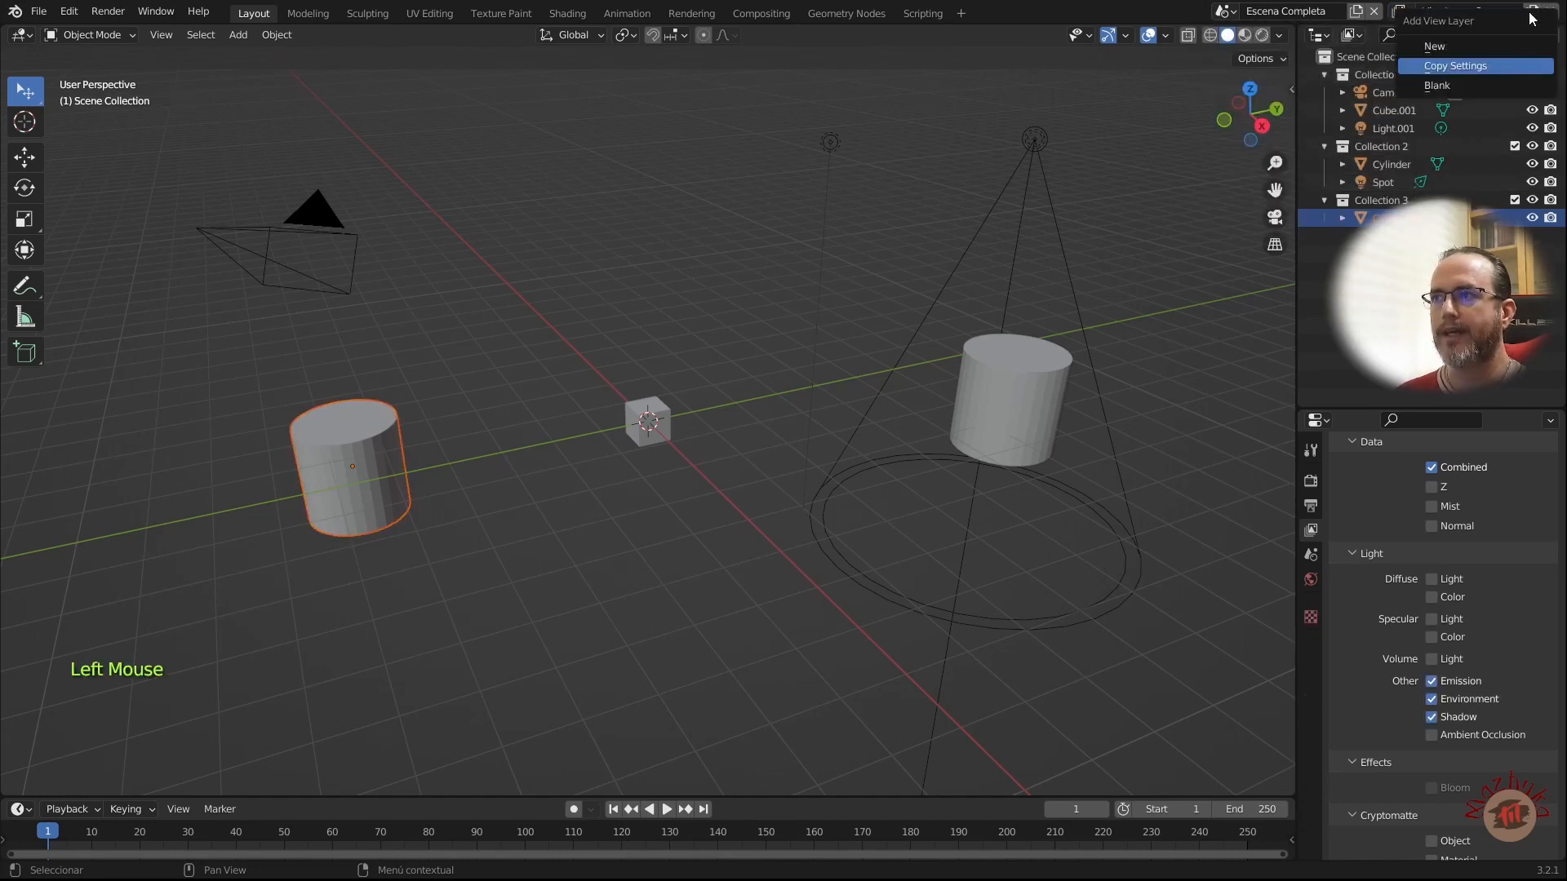
click(1499, 85)
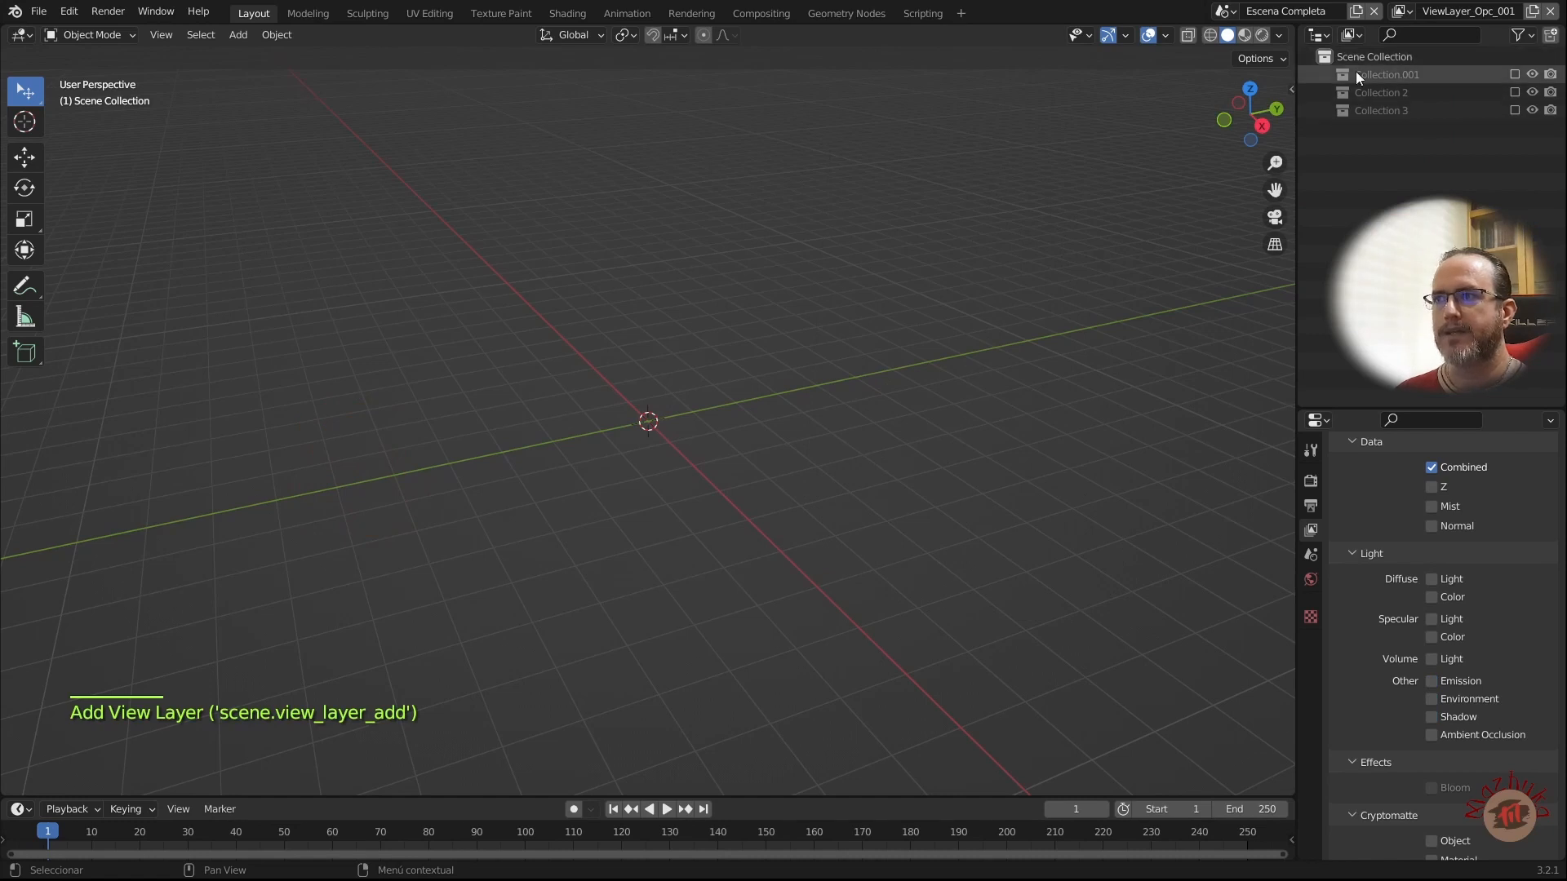
click(1513, 75)
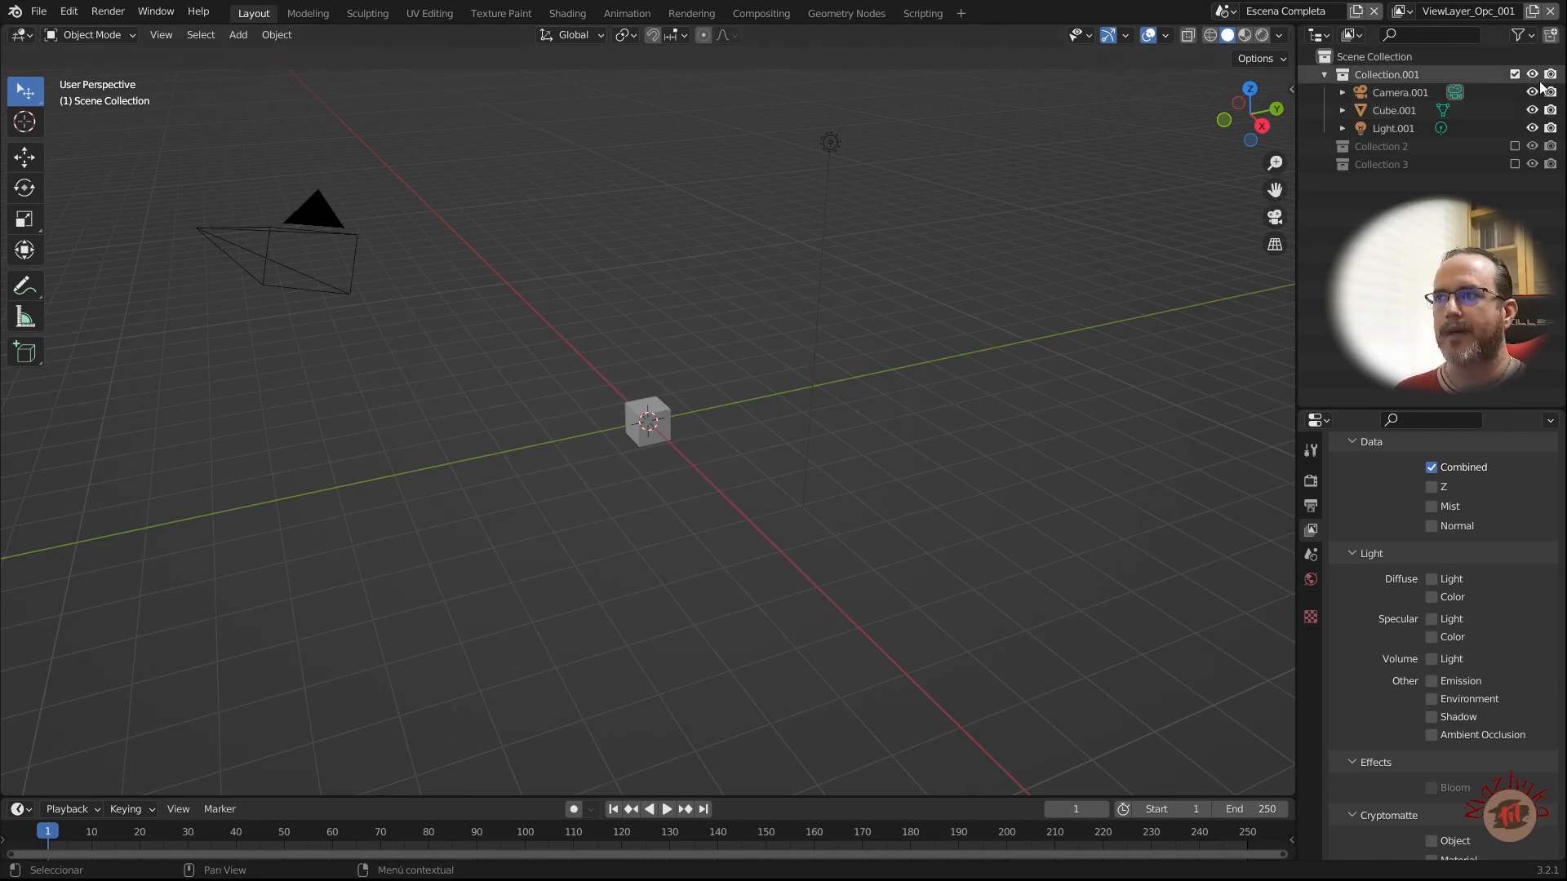
click(1511, 76)
click(1513, 92)
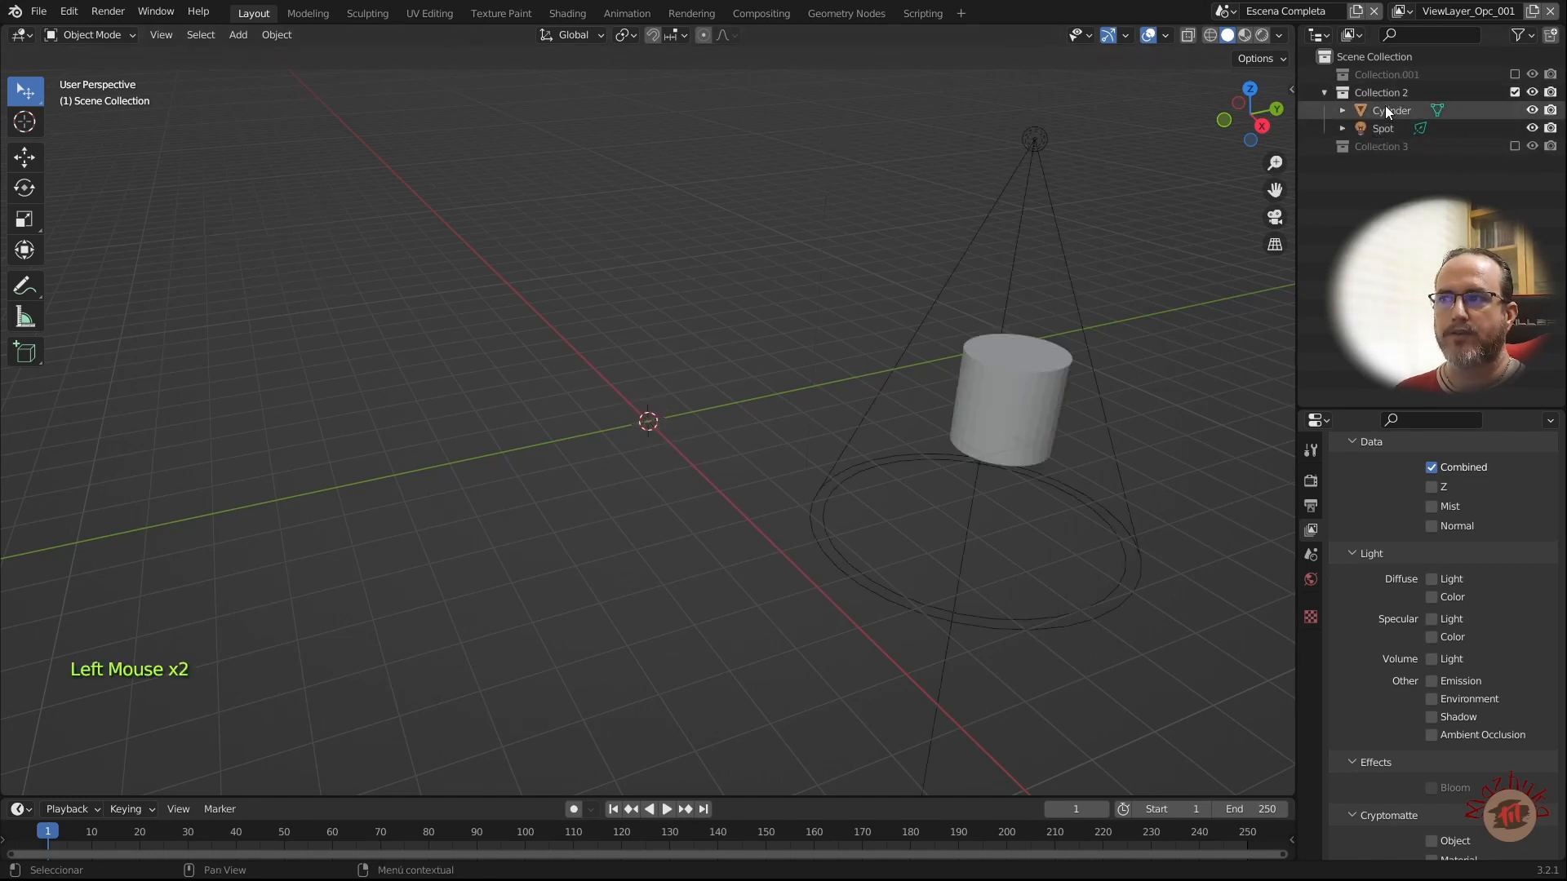
click(1513, 146)
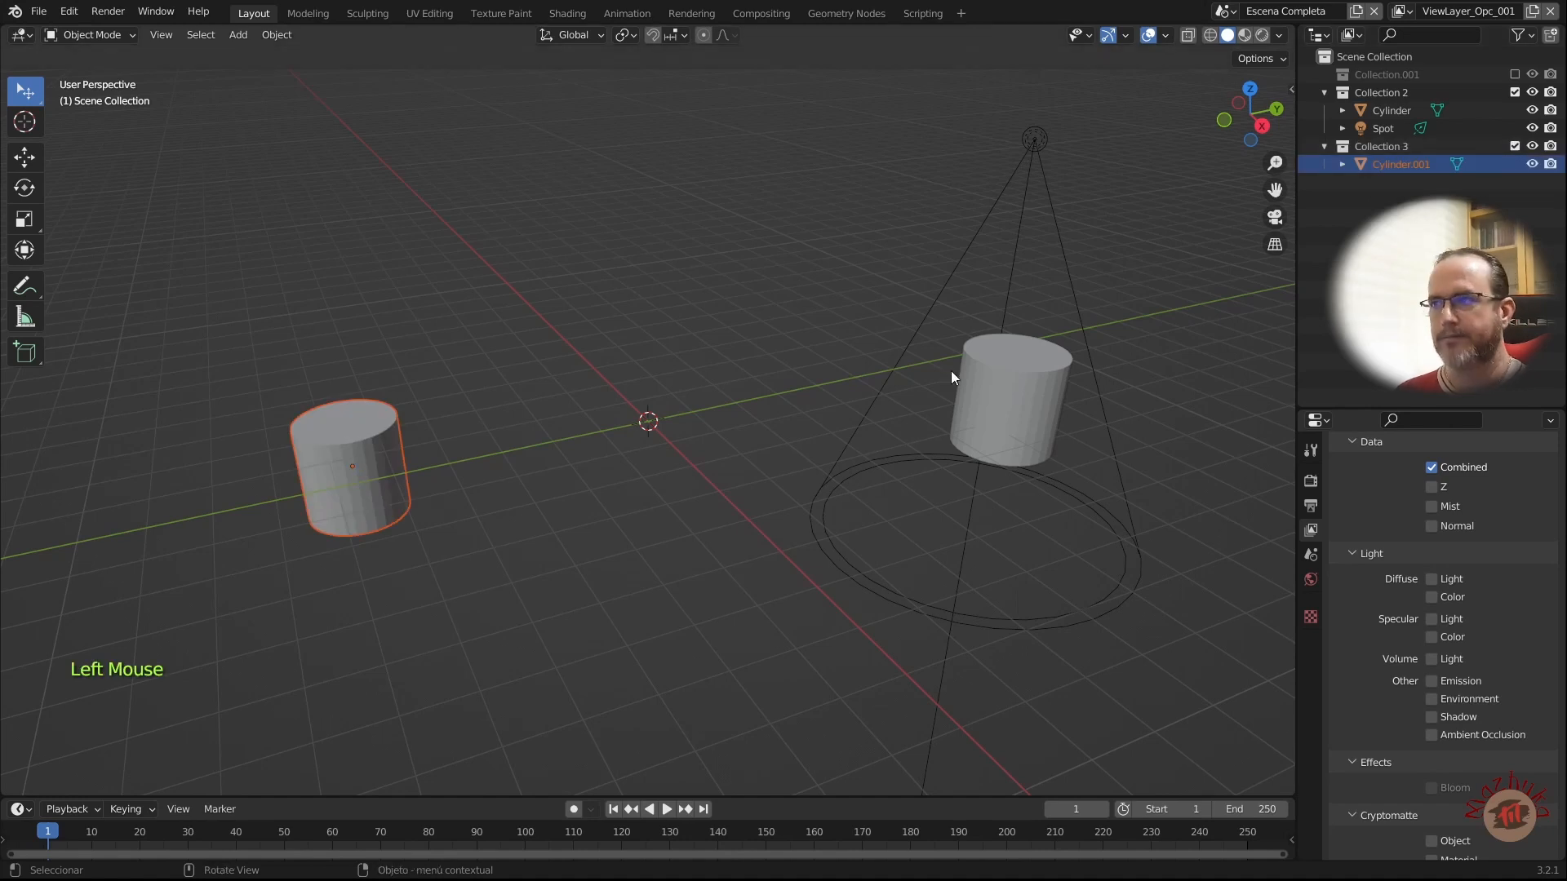
click(1514, 74)
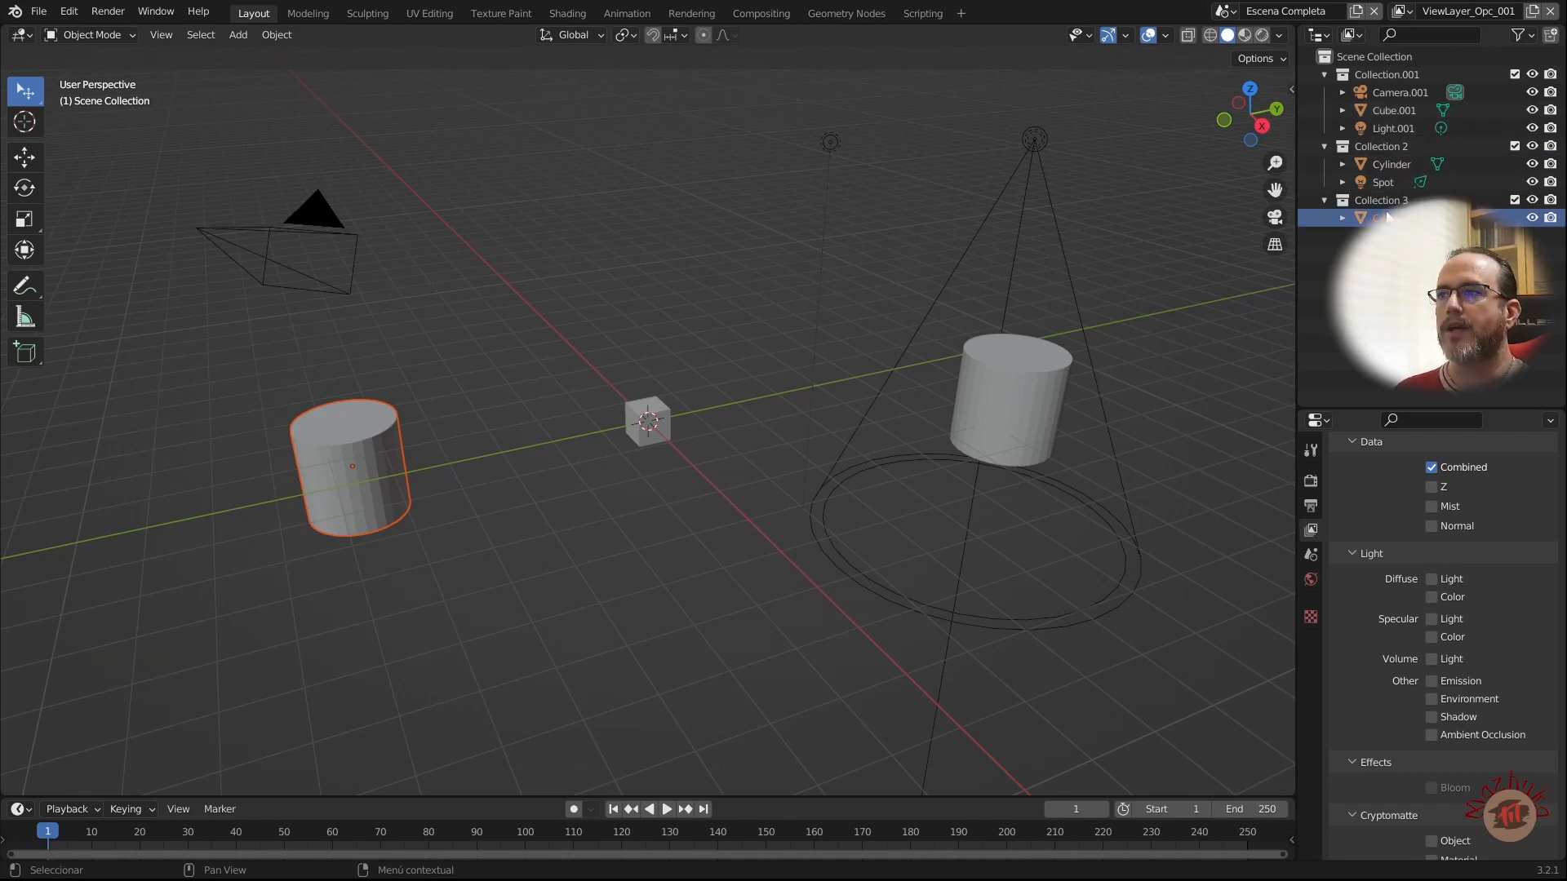
Step: Regroup the objects by moving Spot and Light.001 into Collection 3, and Cylinder.001 and Cube.001 into Collection 2
drag(1385, 183, 1355, 201)
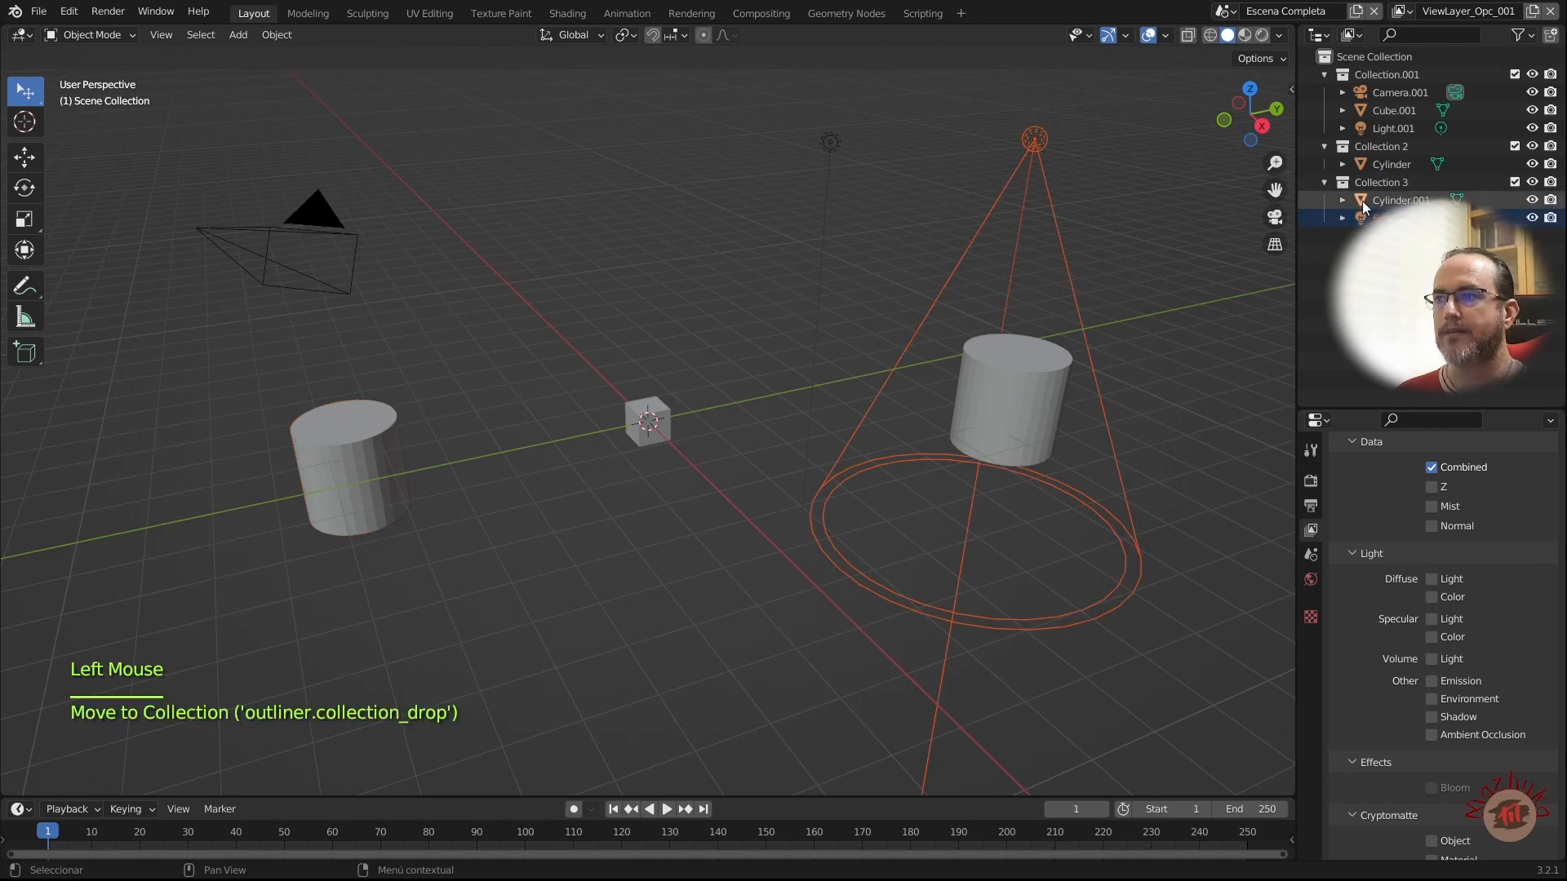
drag(1388, 129, 1385, 209)
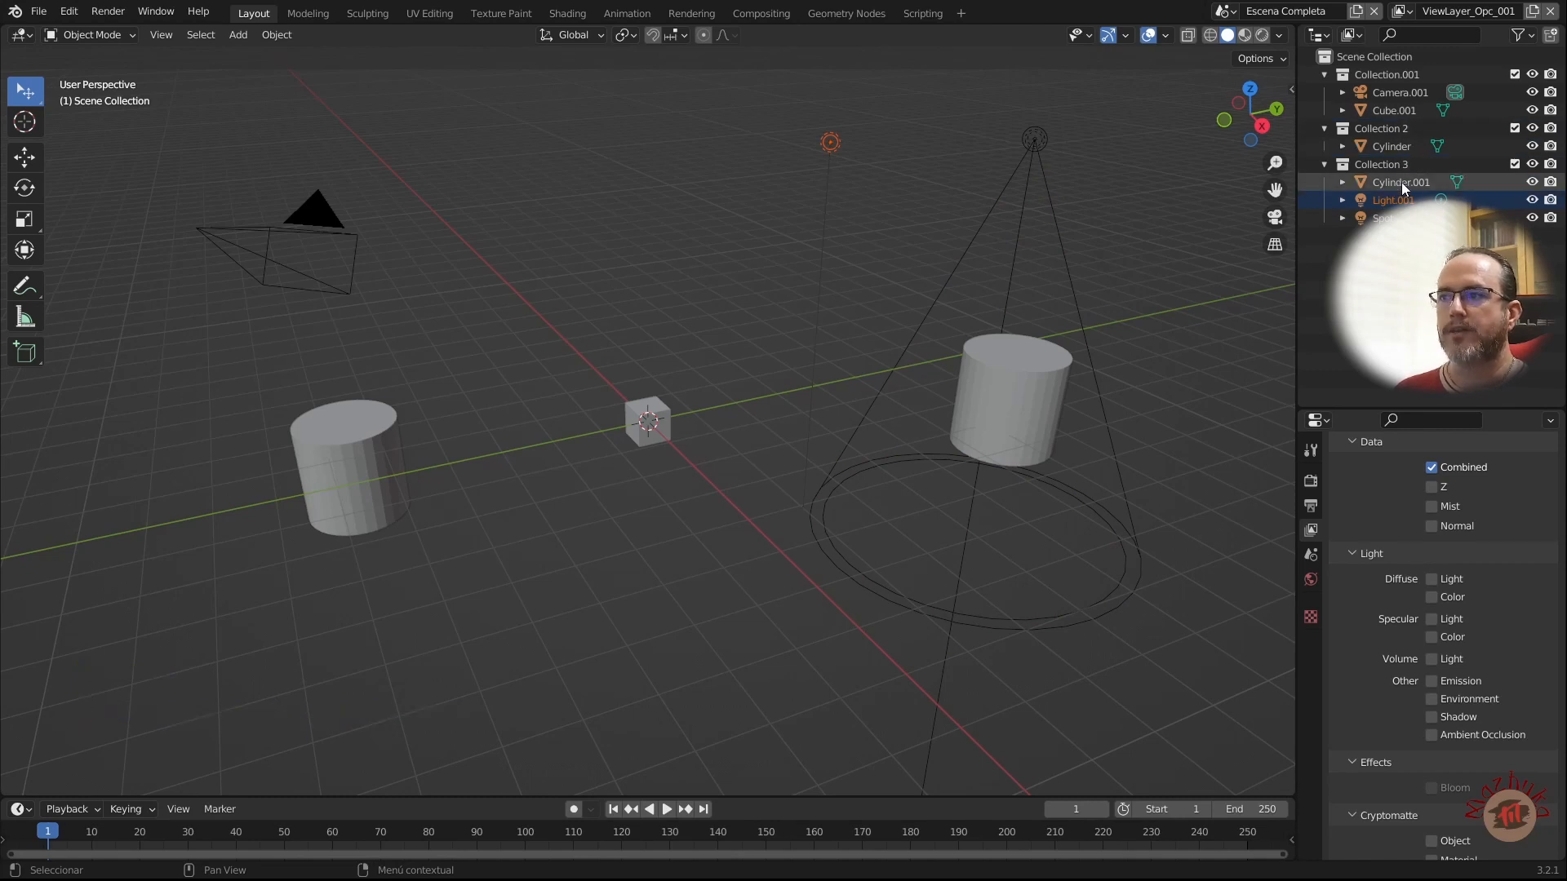
drag(1402, 183, 1389, 139)
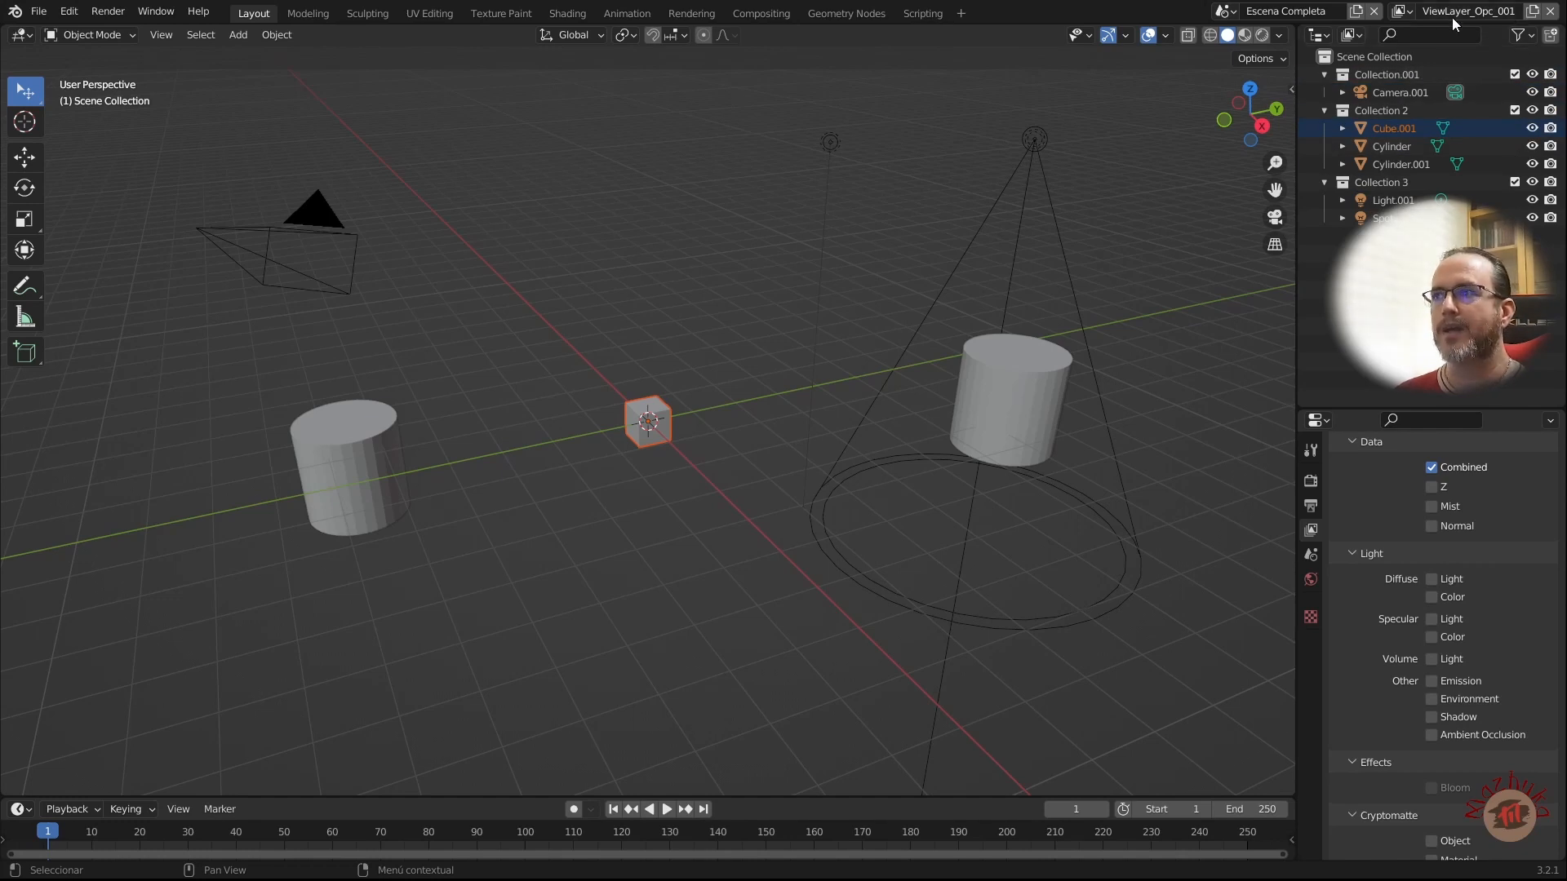
Step: Switch to ViewLayer_Nueva and exclude Collection.001 and Collection 3 from it, leaving only Collection 2 included
click(1400, 10)
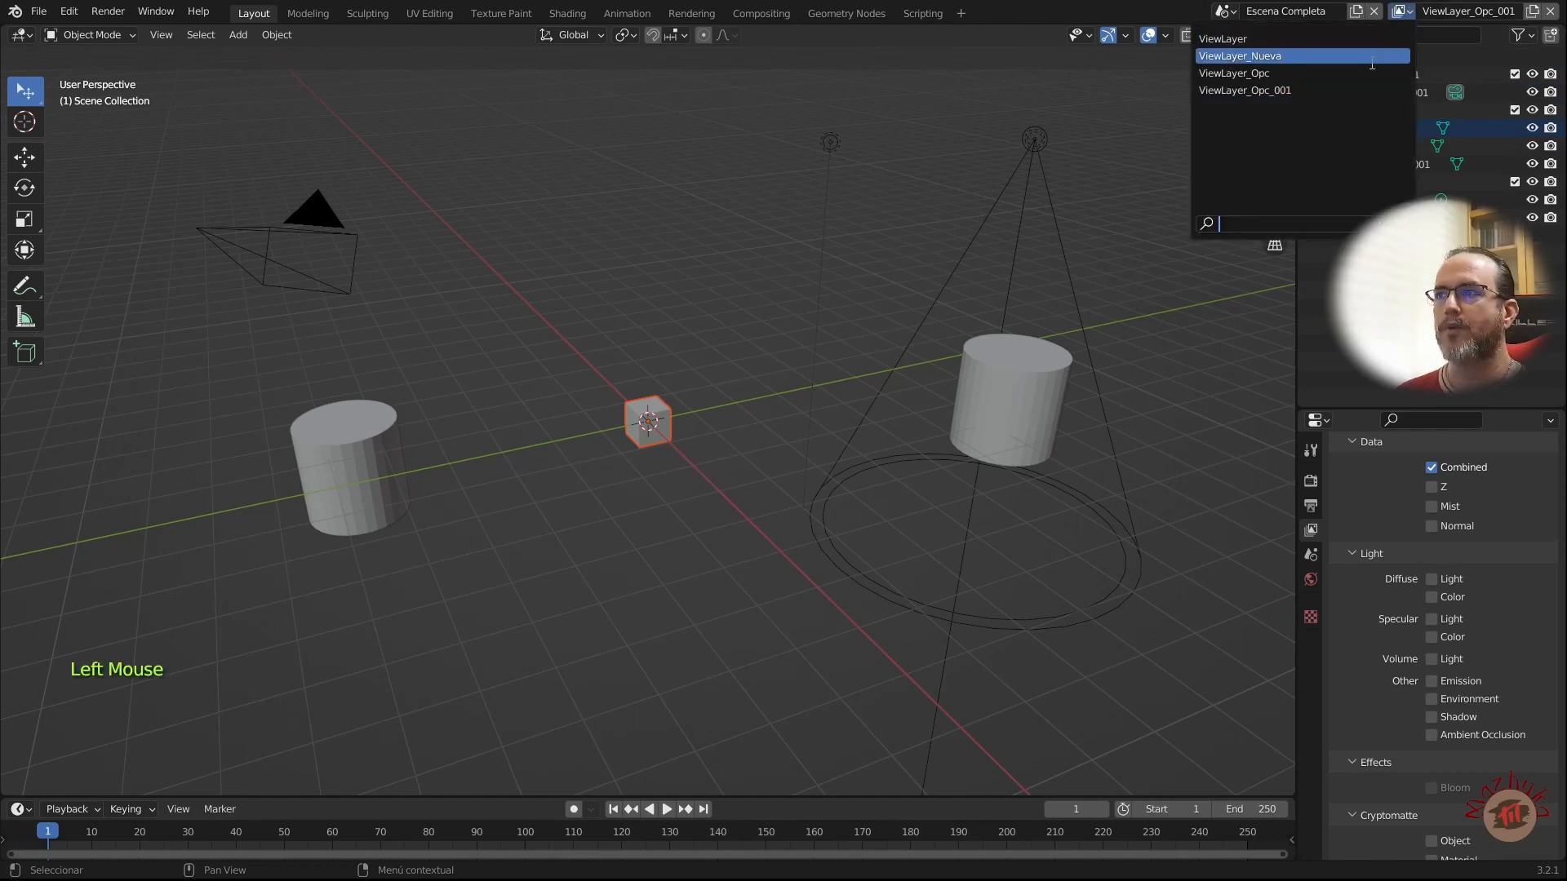
click(1278, 55)
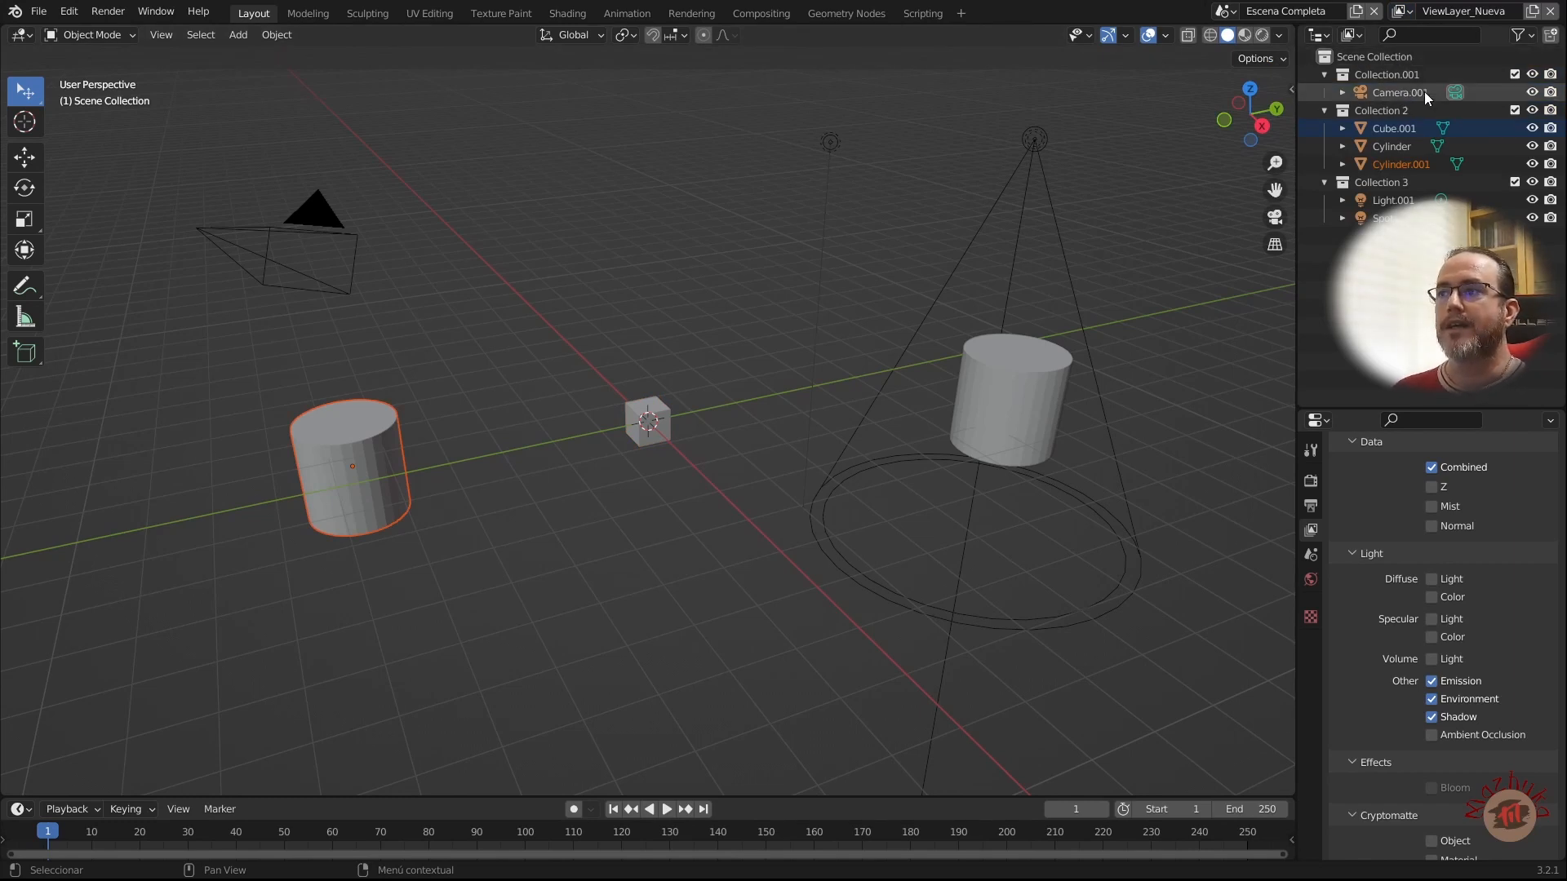
click(1515, 75)
click(1514, 164)
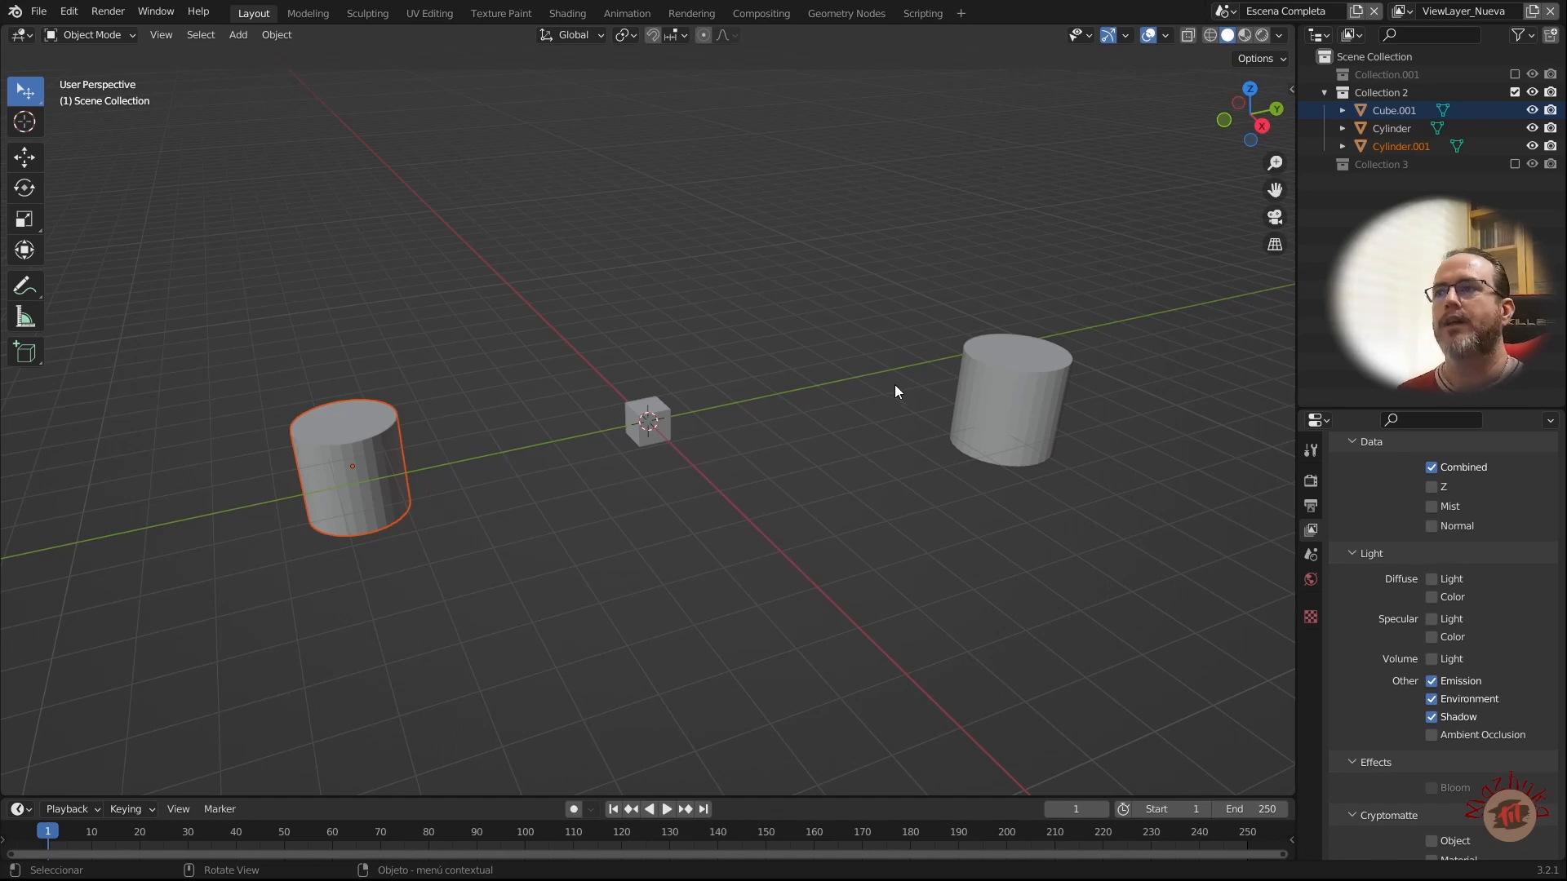
Step: Switch to ViewLayer_Opc and exclude Collection.001 from it, keeping Collection 2 and Collection 3 included
click(1403, 10)
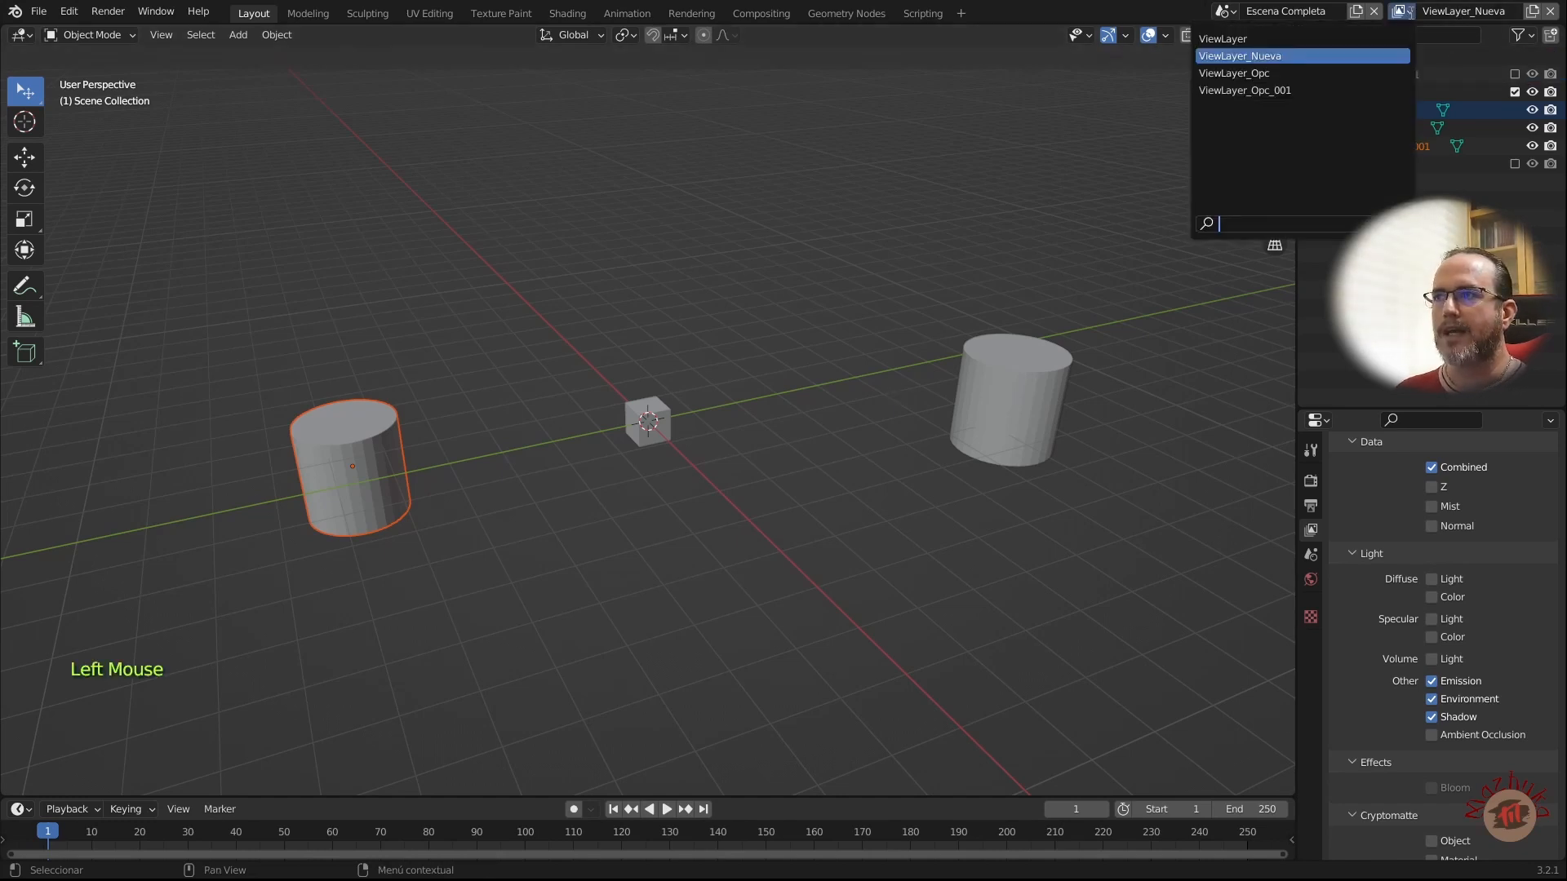
click(1379, 73)
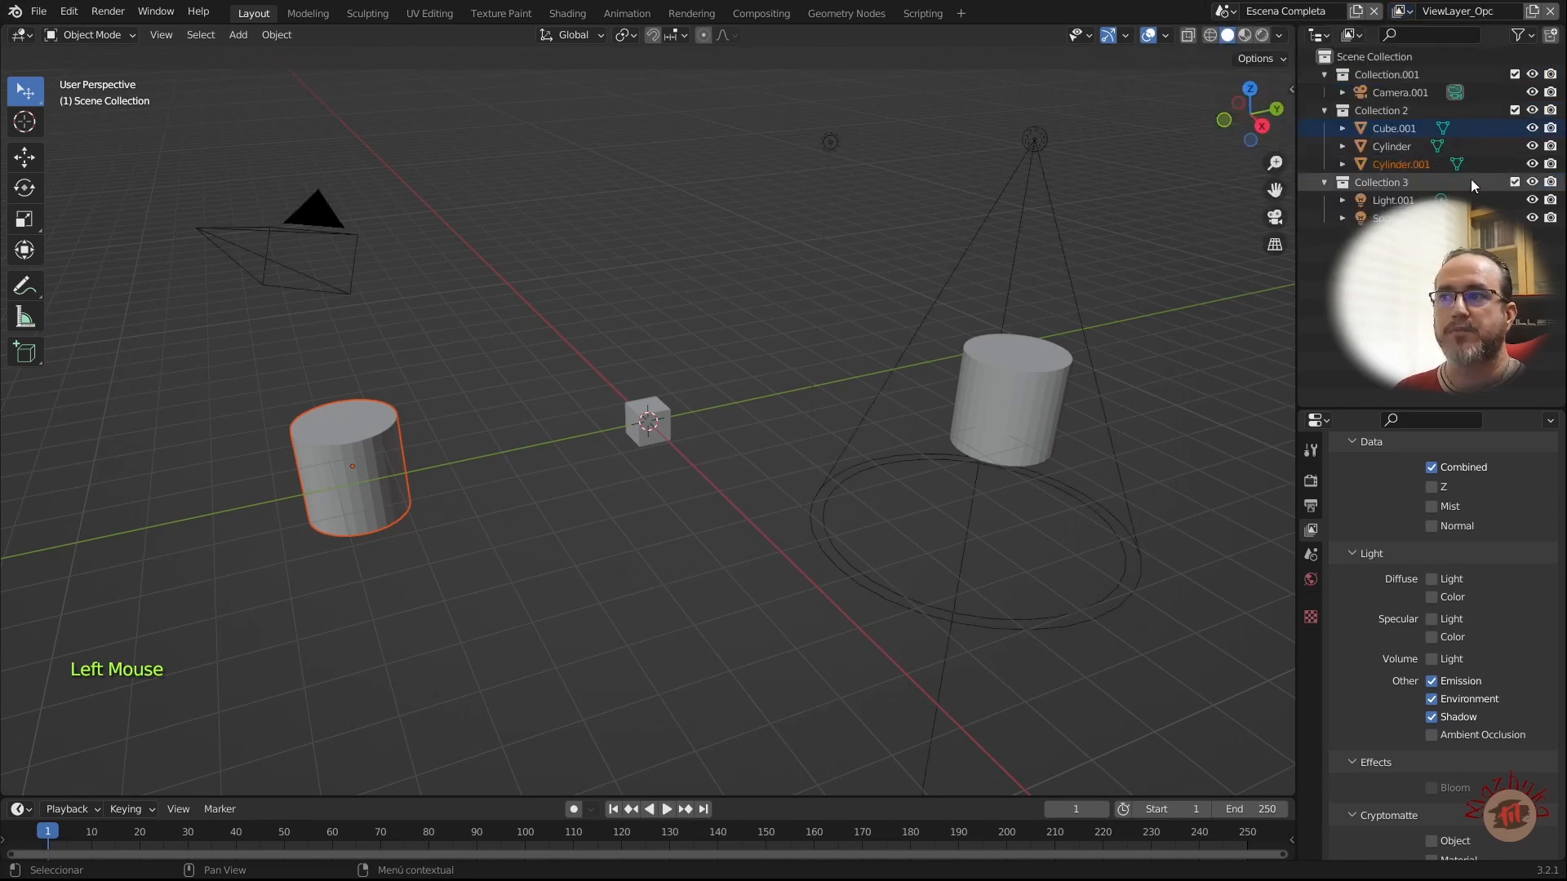
click(1515, 74)
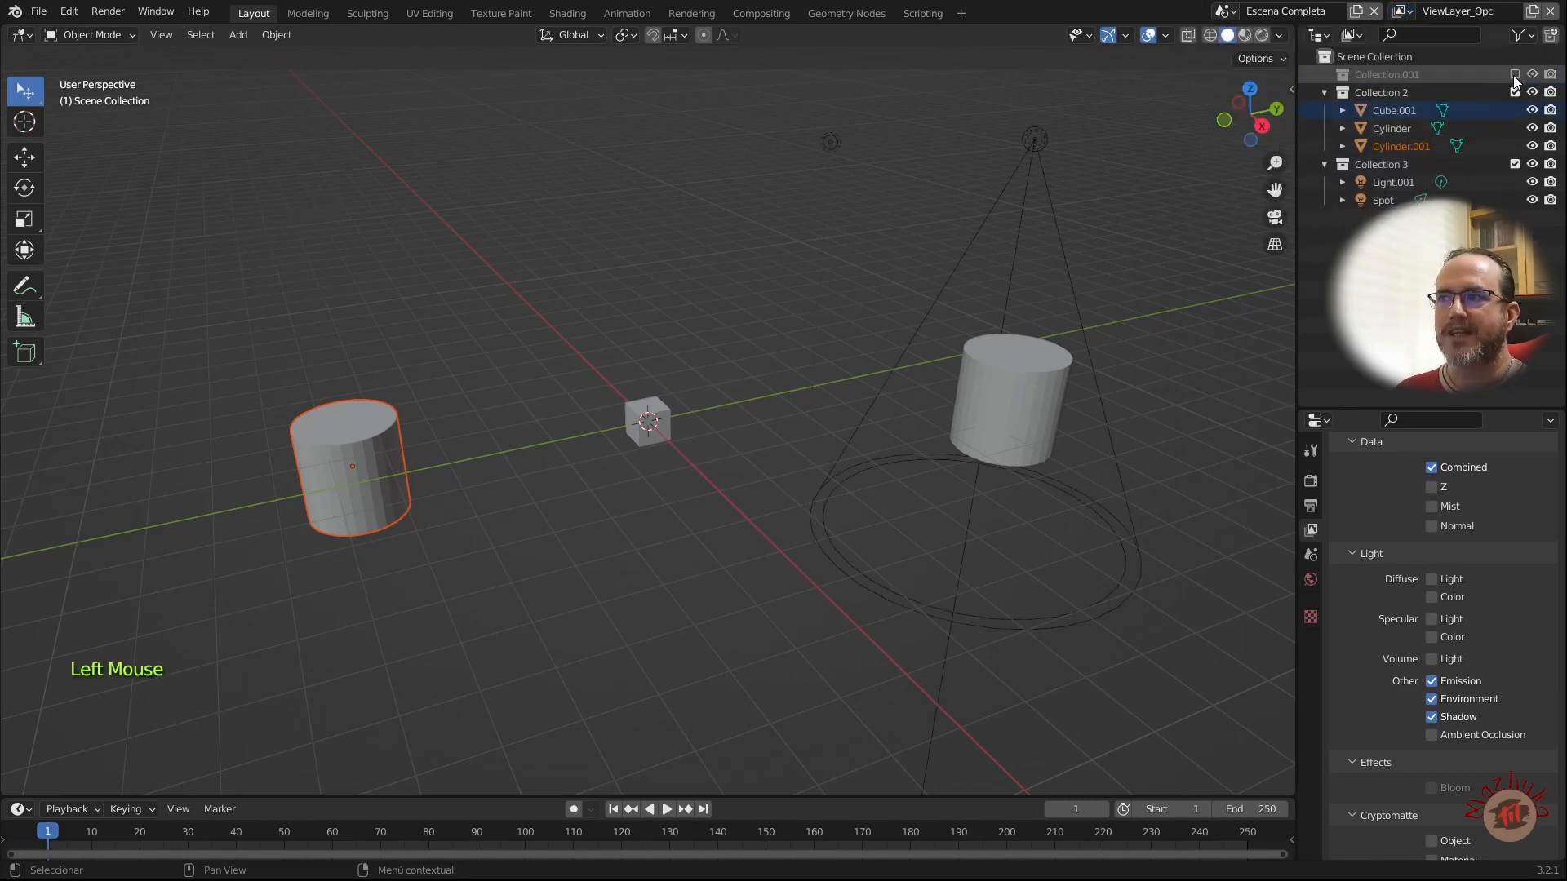
click(1514, 92)
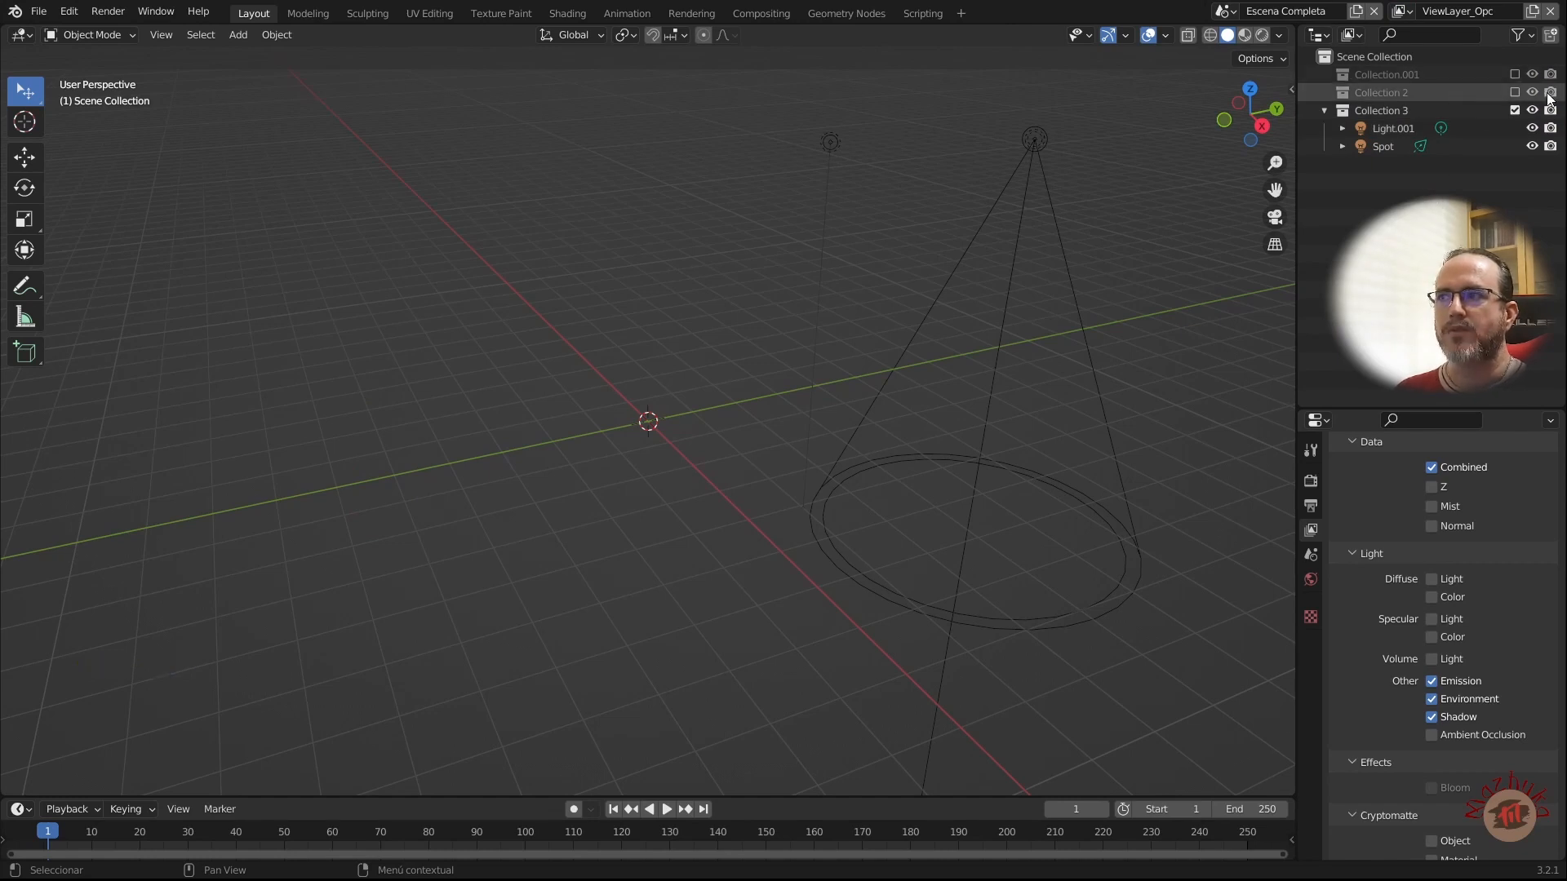
click(1515, 92)
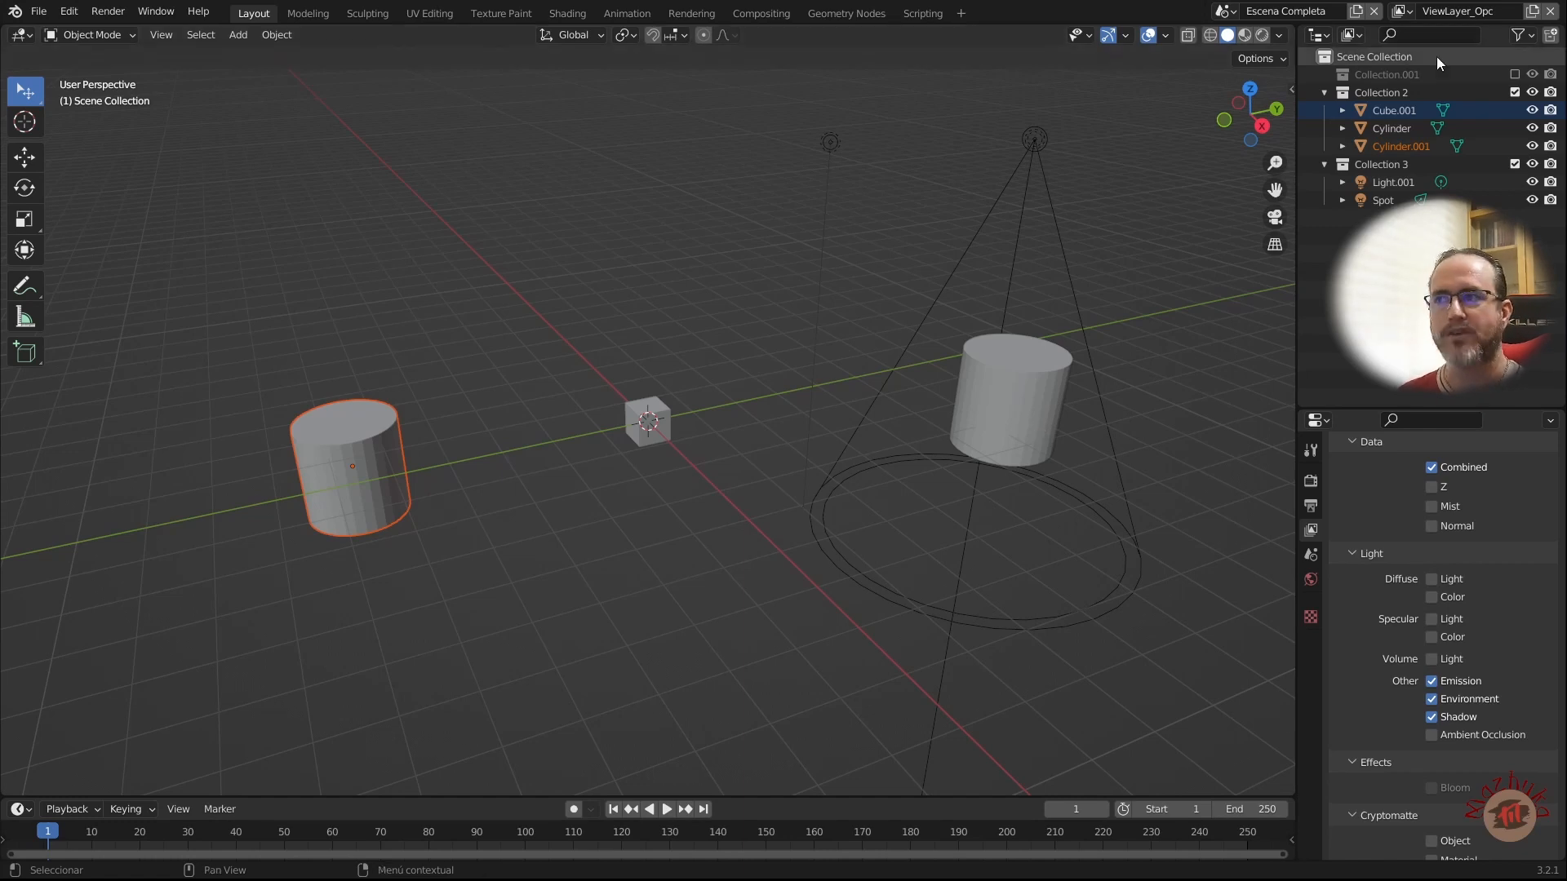
Step: Switch to ViewLayer_Opc_001, exclude Collection 3 from it and clear the object selection
click(1402, 11)
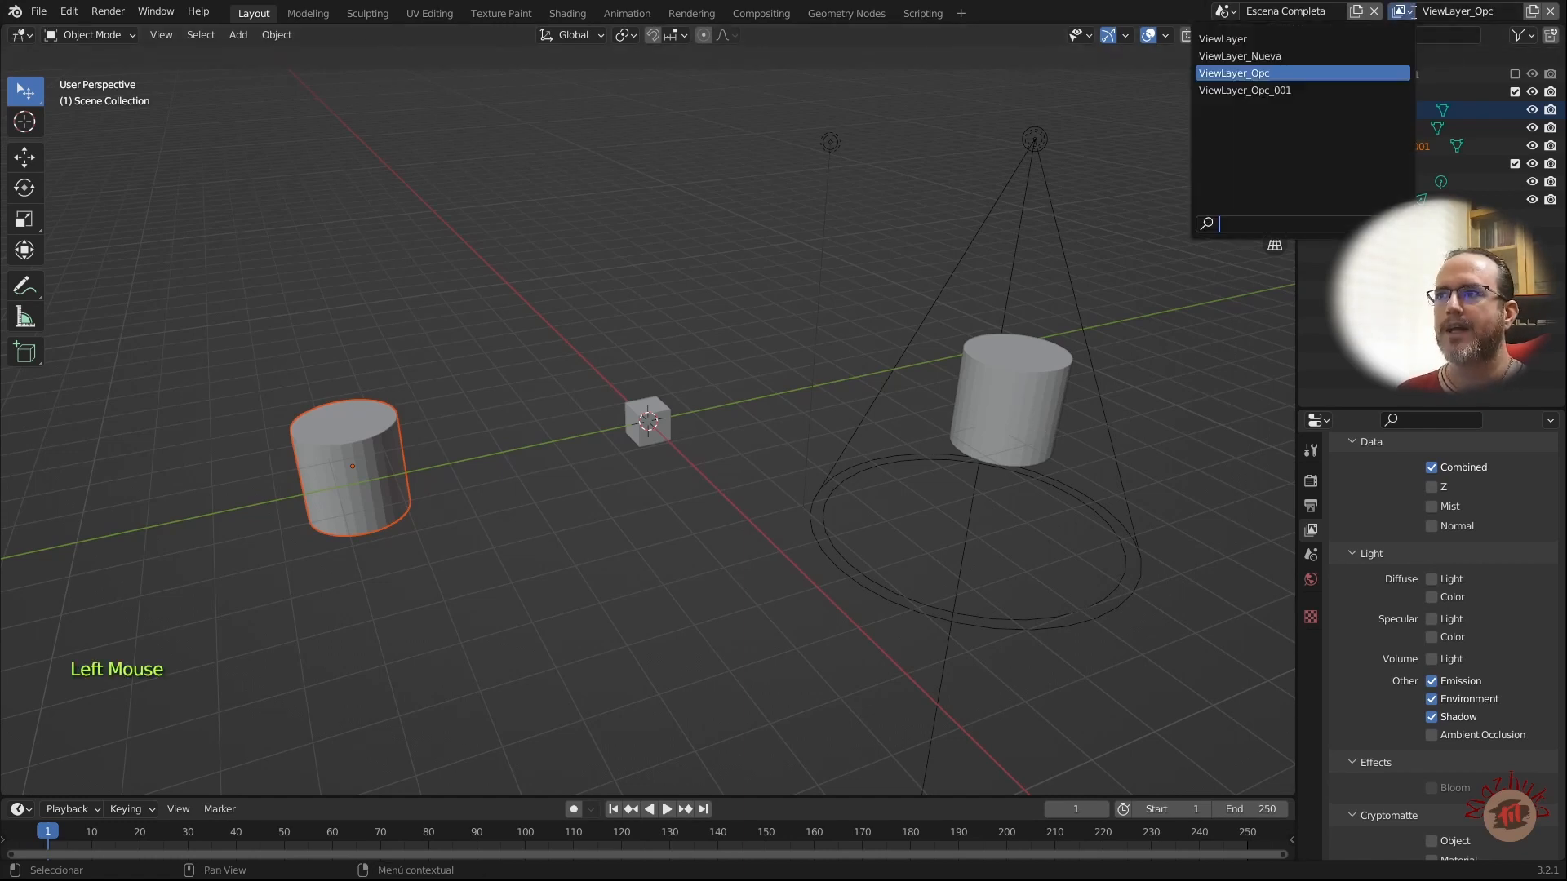
click(1379, 89)
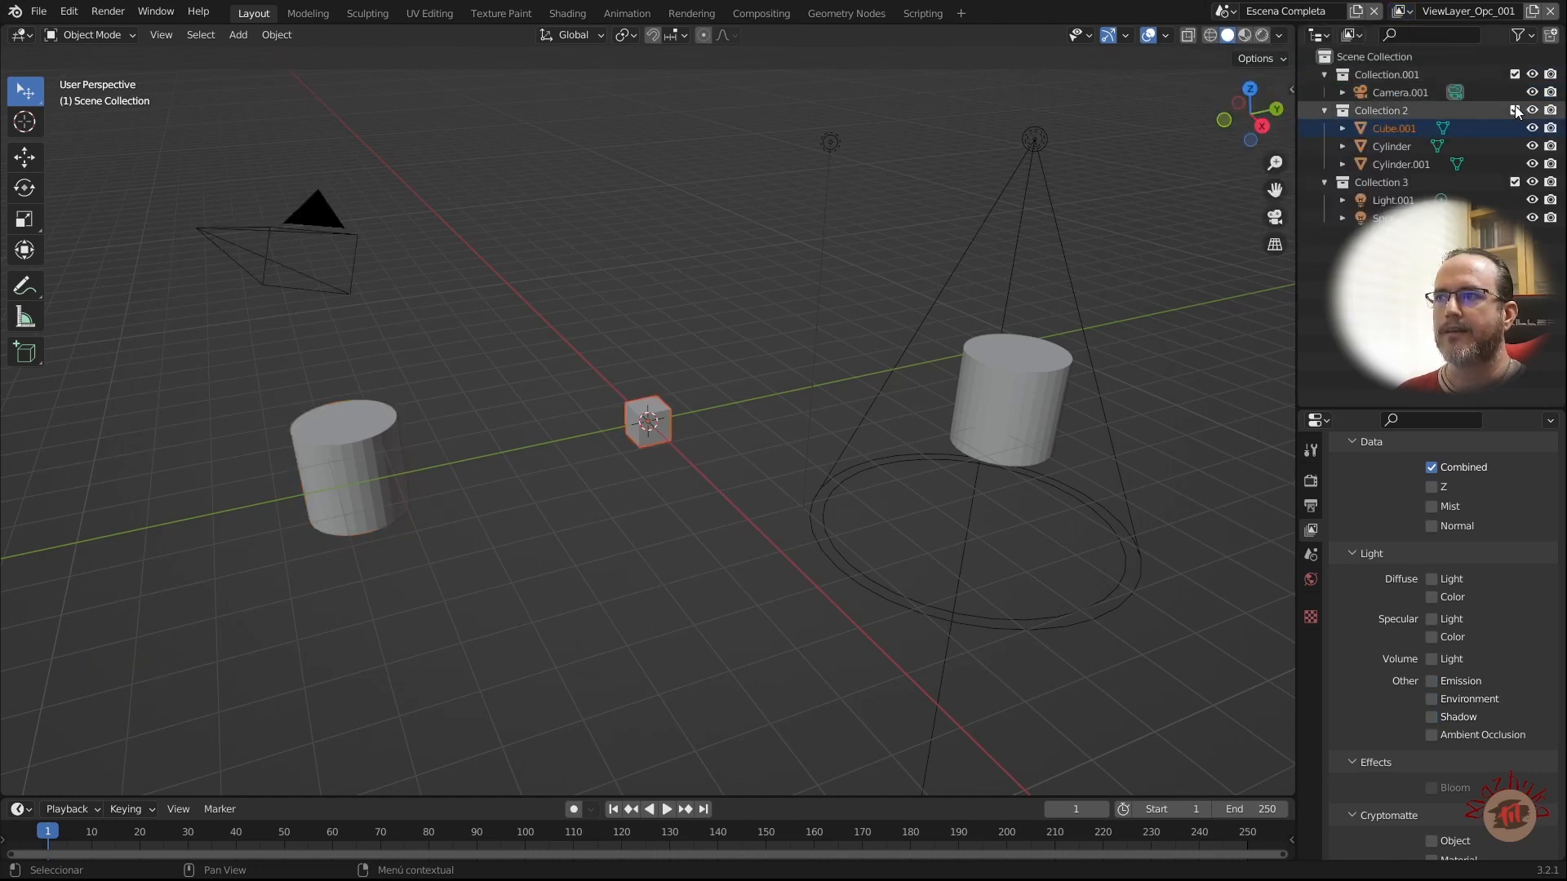
click(1514, 182)
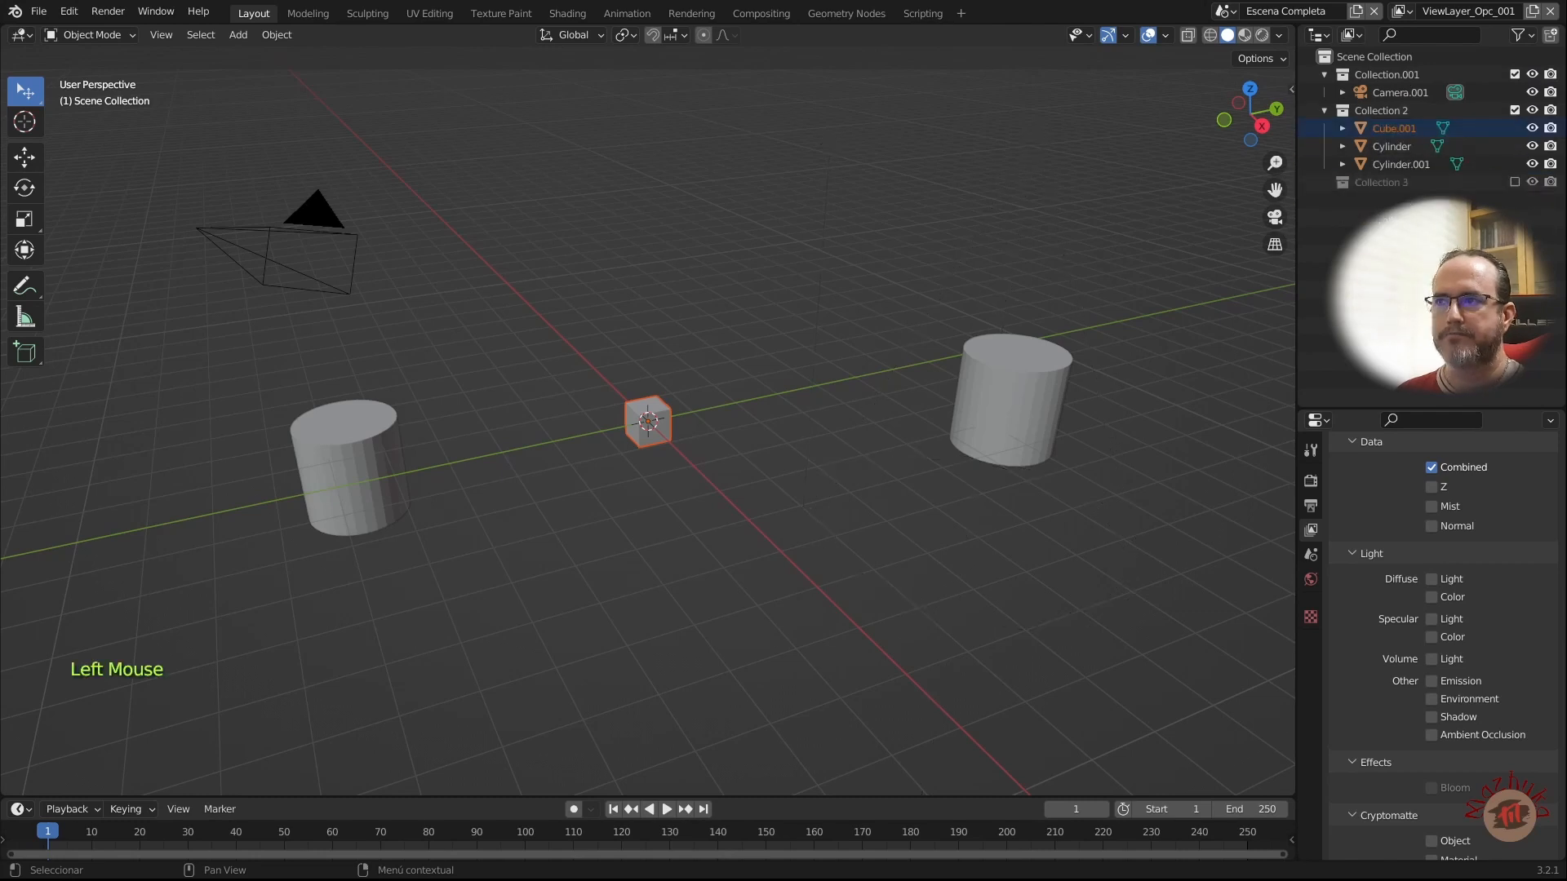
click(1461, 253)
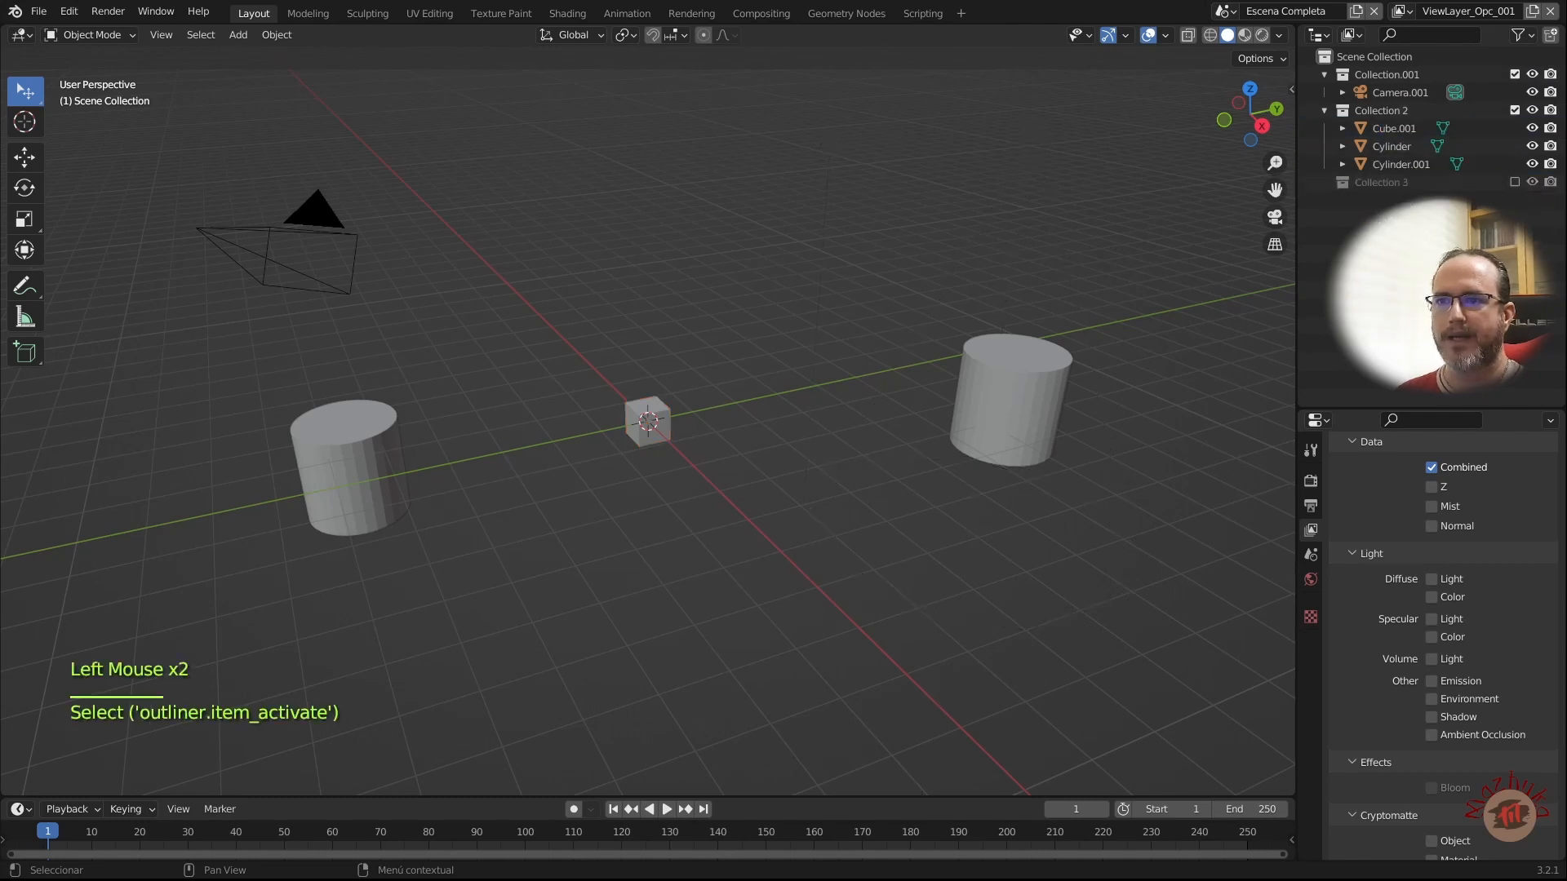
Step: Switch to ViewLayer_Opc and ViewLayer_Nueva in turn to compare which collections each one includes
click(1398, 13)
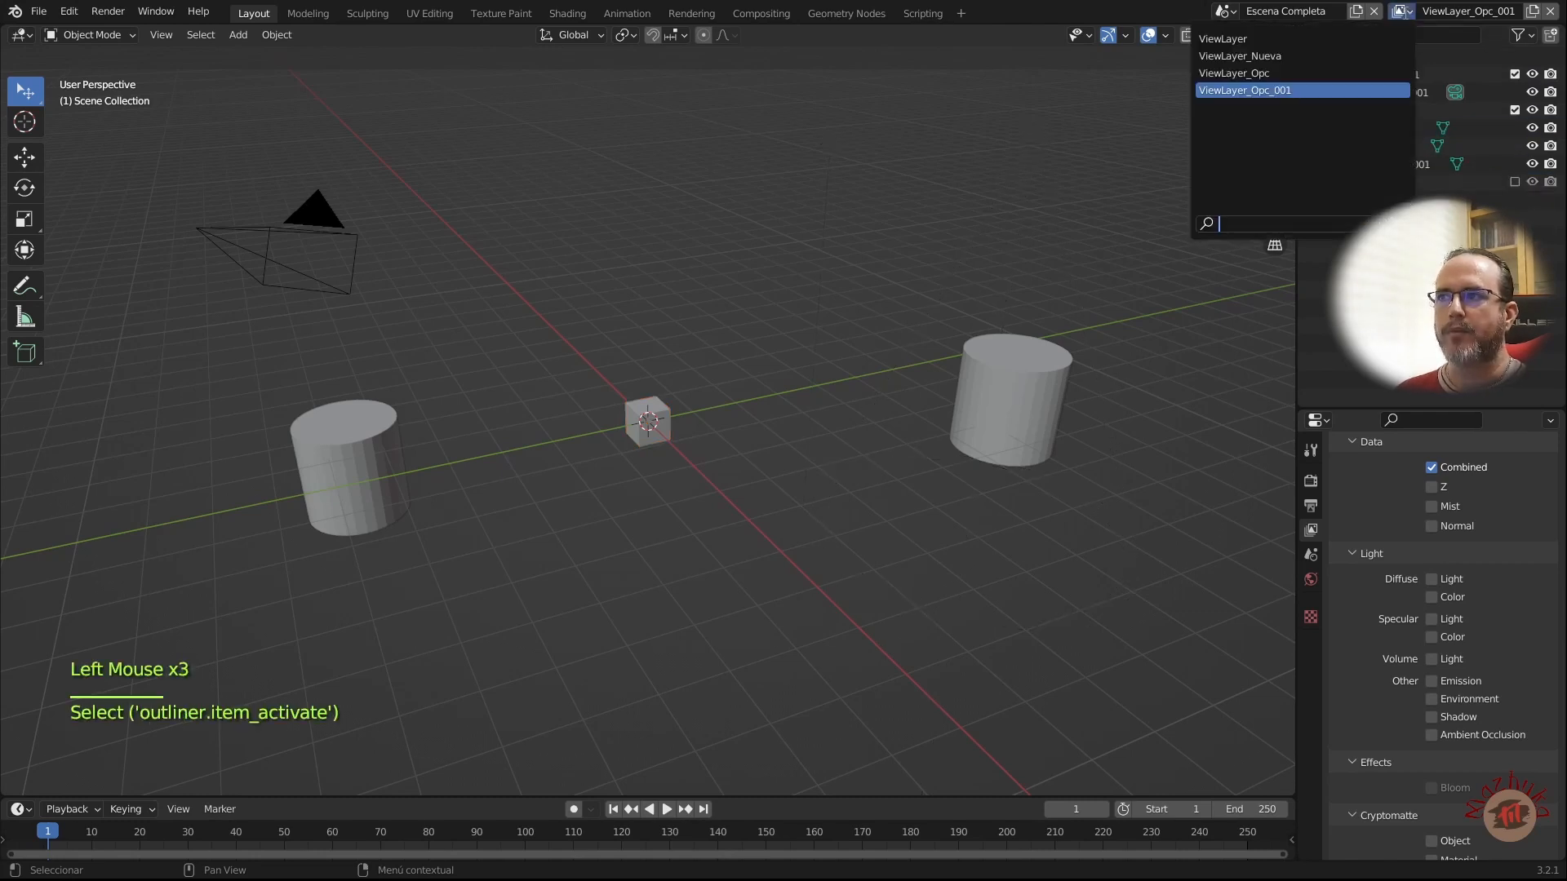
click(1318, 73)
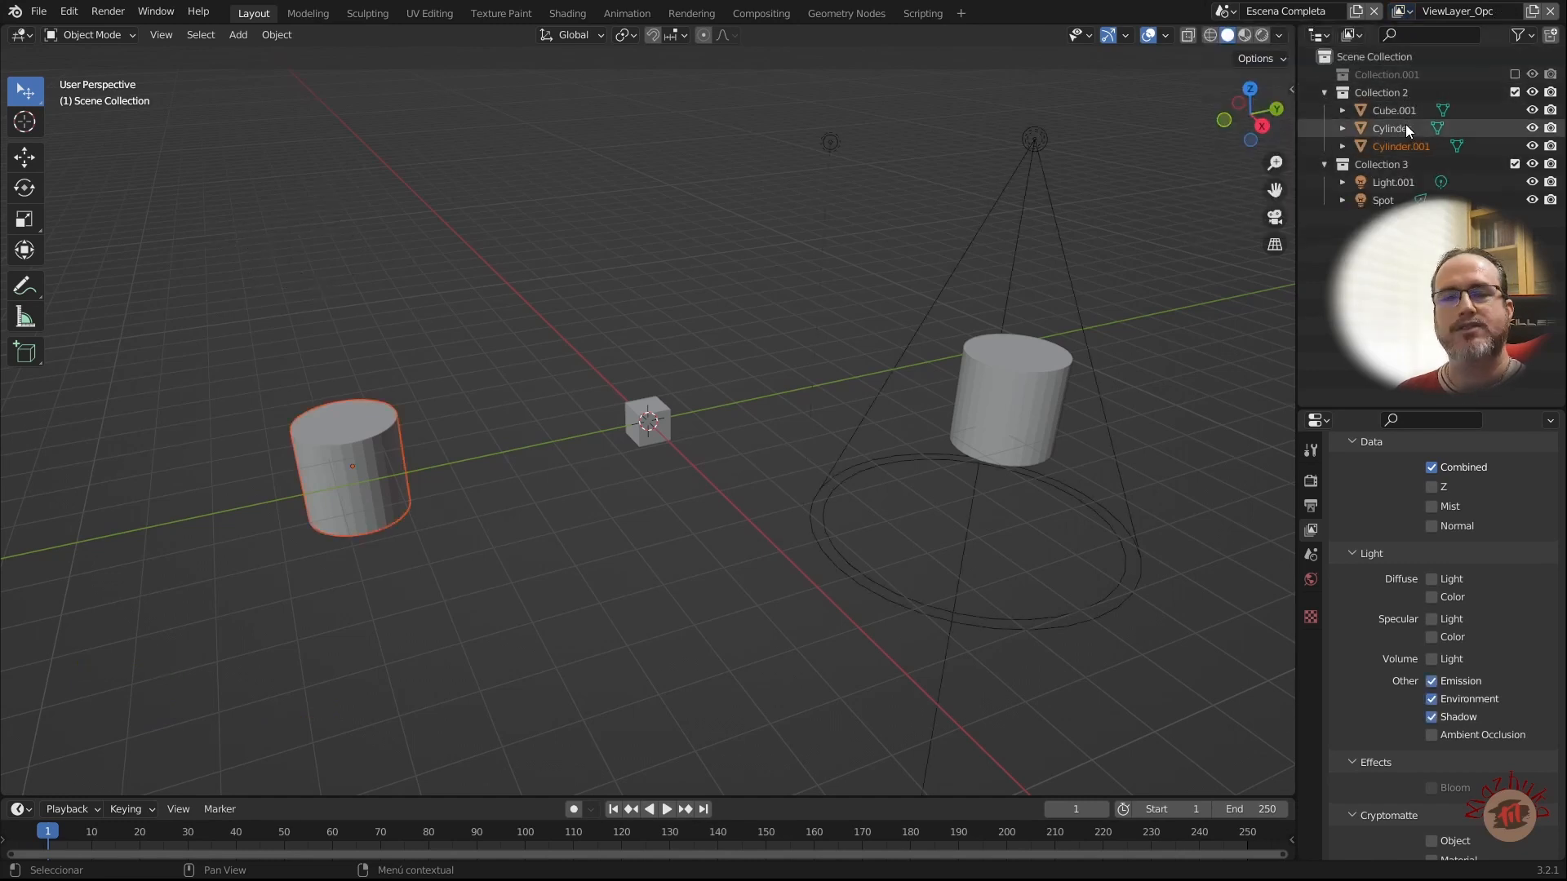
click(1405, 13)
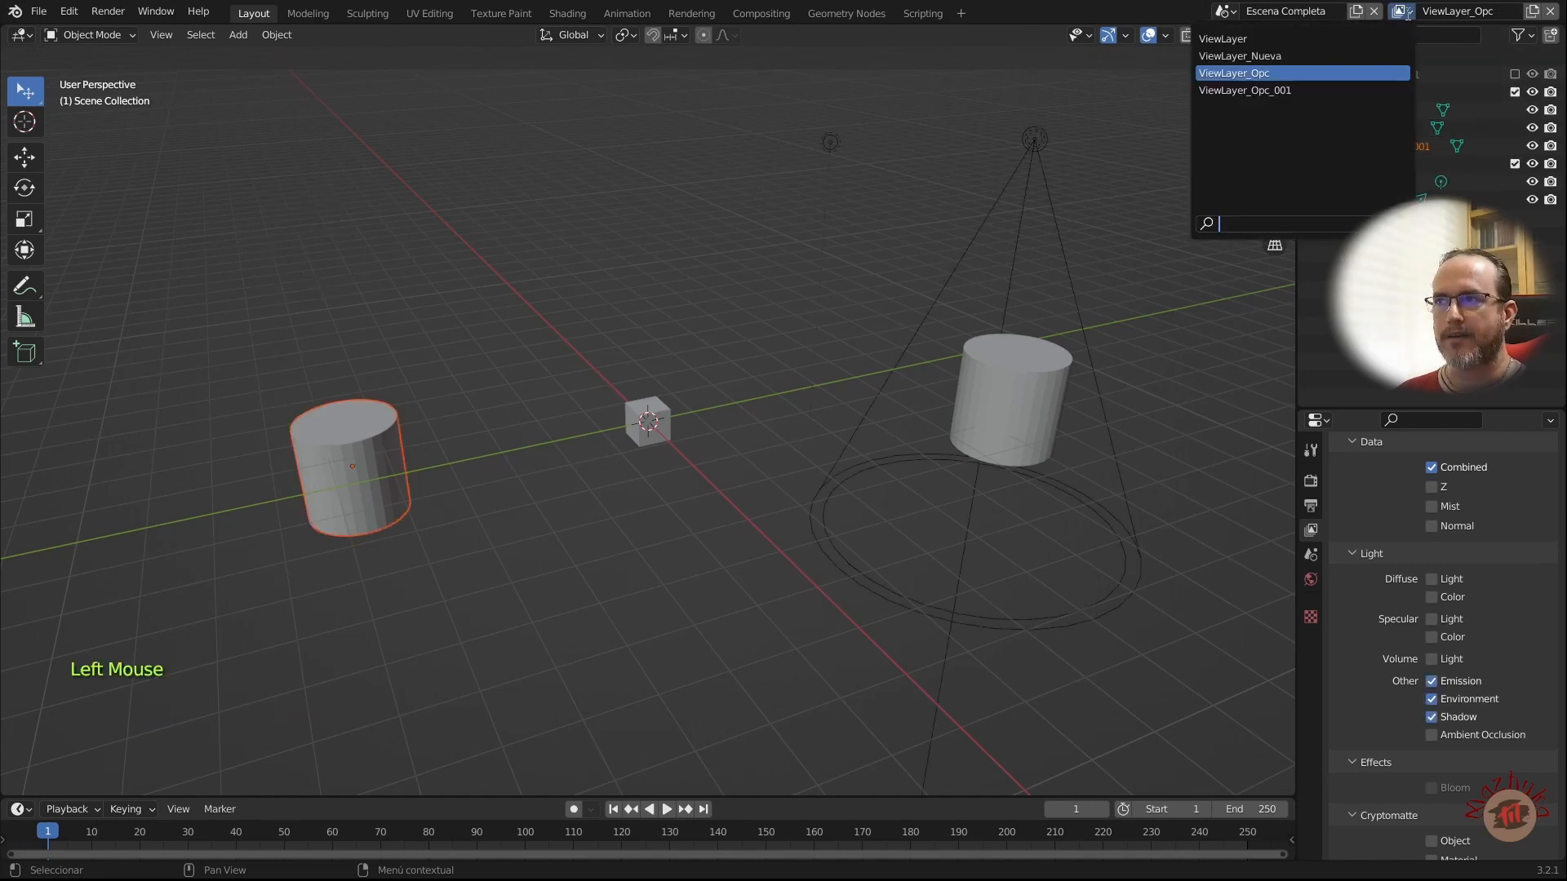
click(1383, 56)
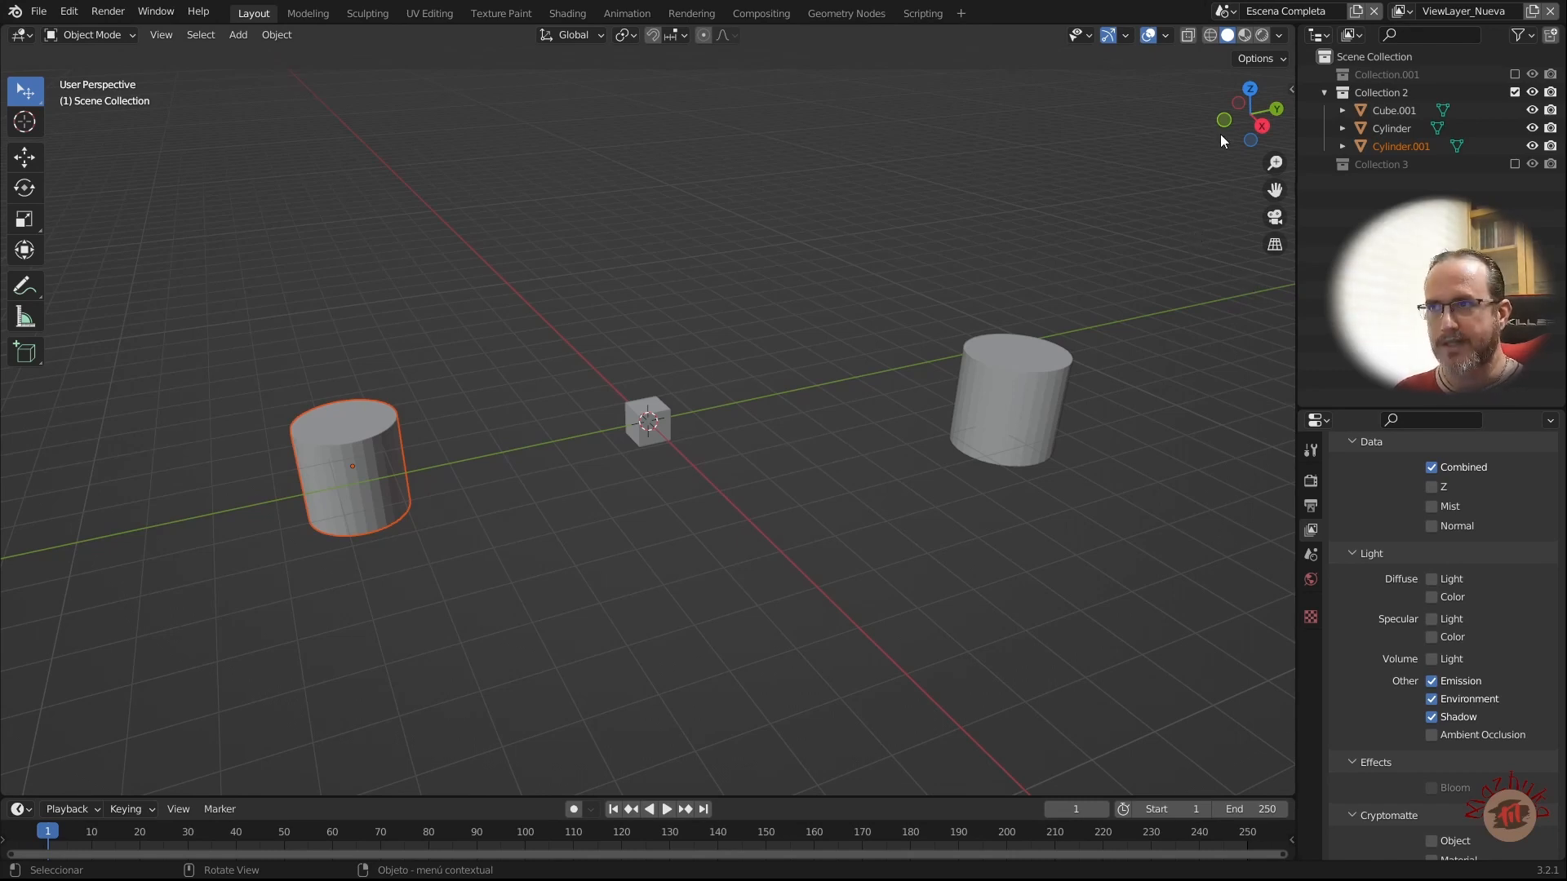
Step: Switch to the Escena Nueva scene and check which view layers it has, keeping ViewLayer active
click(1228, 12)
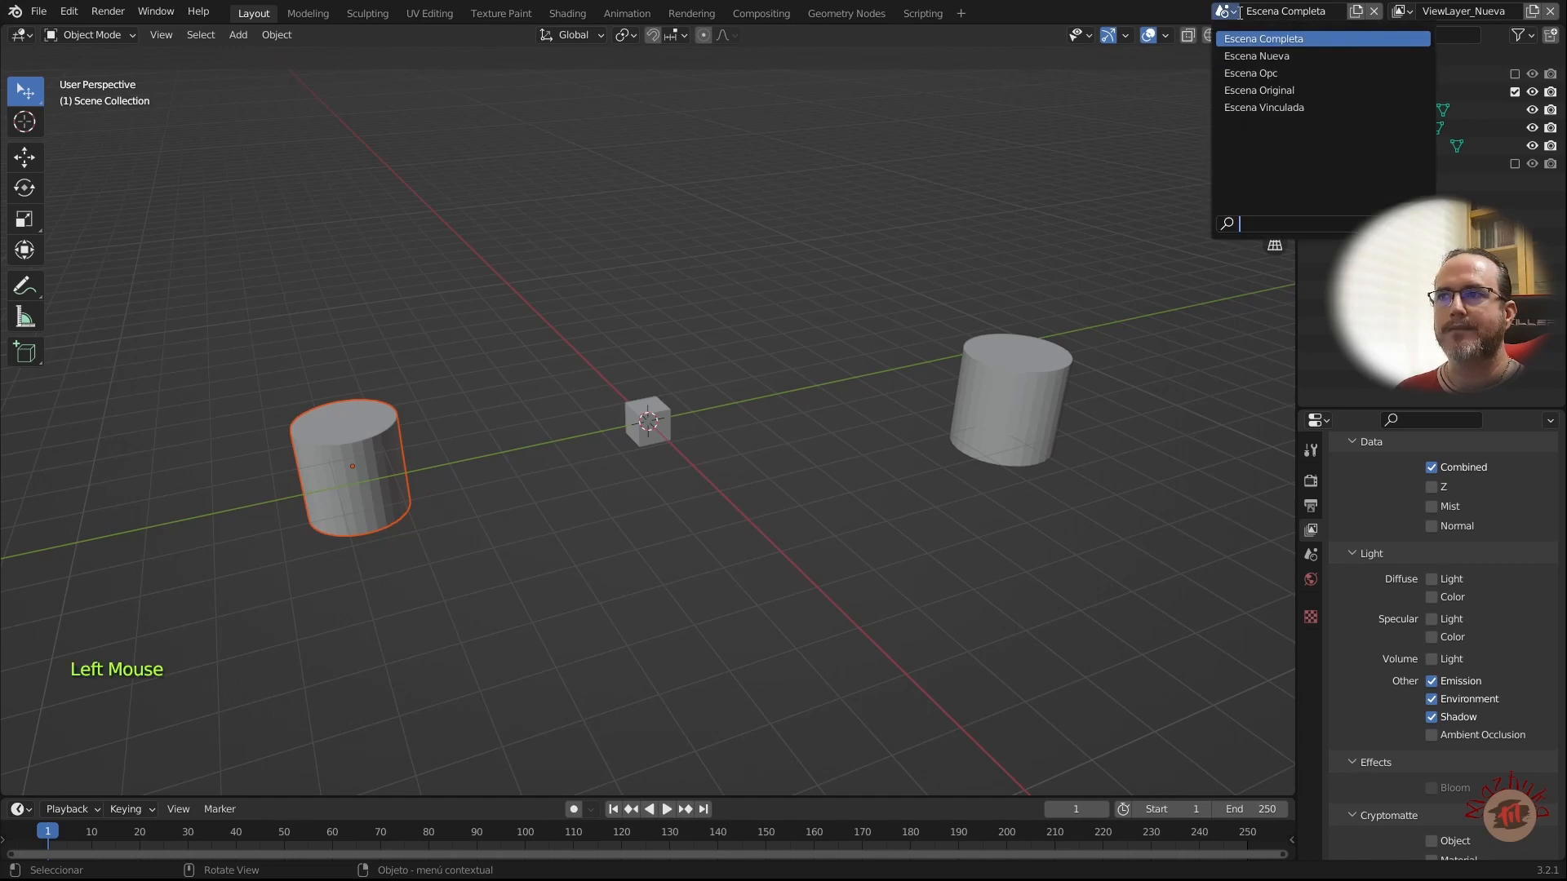
click(1274, 57)
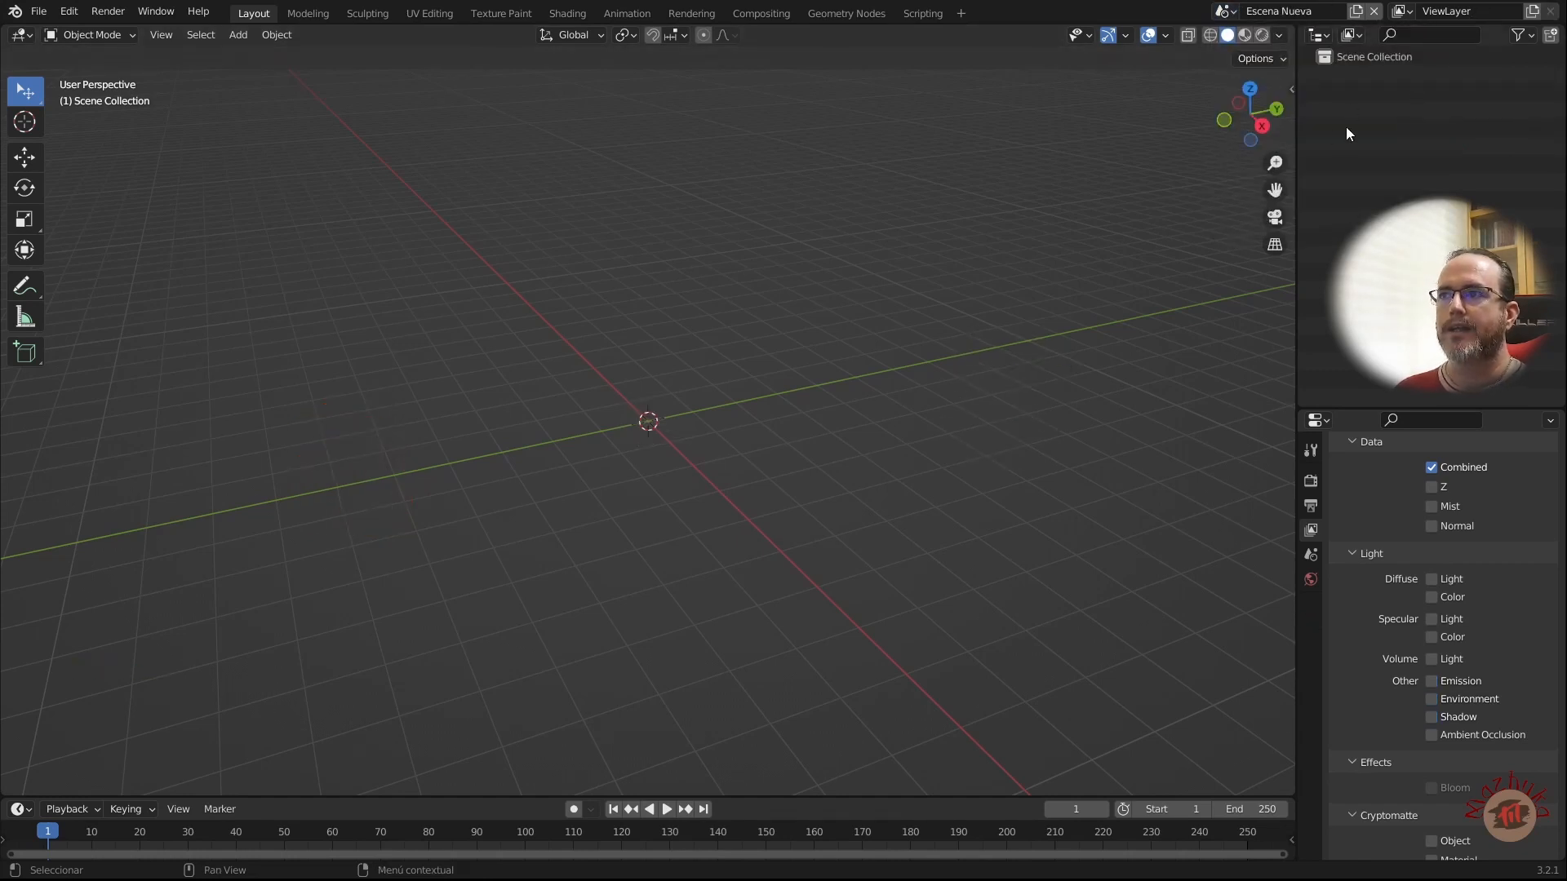
click(1411, 11)
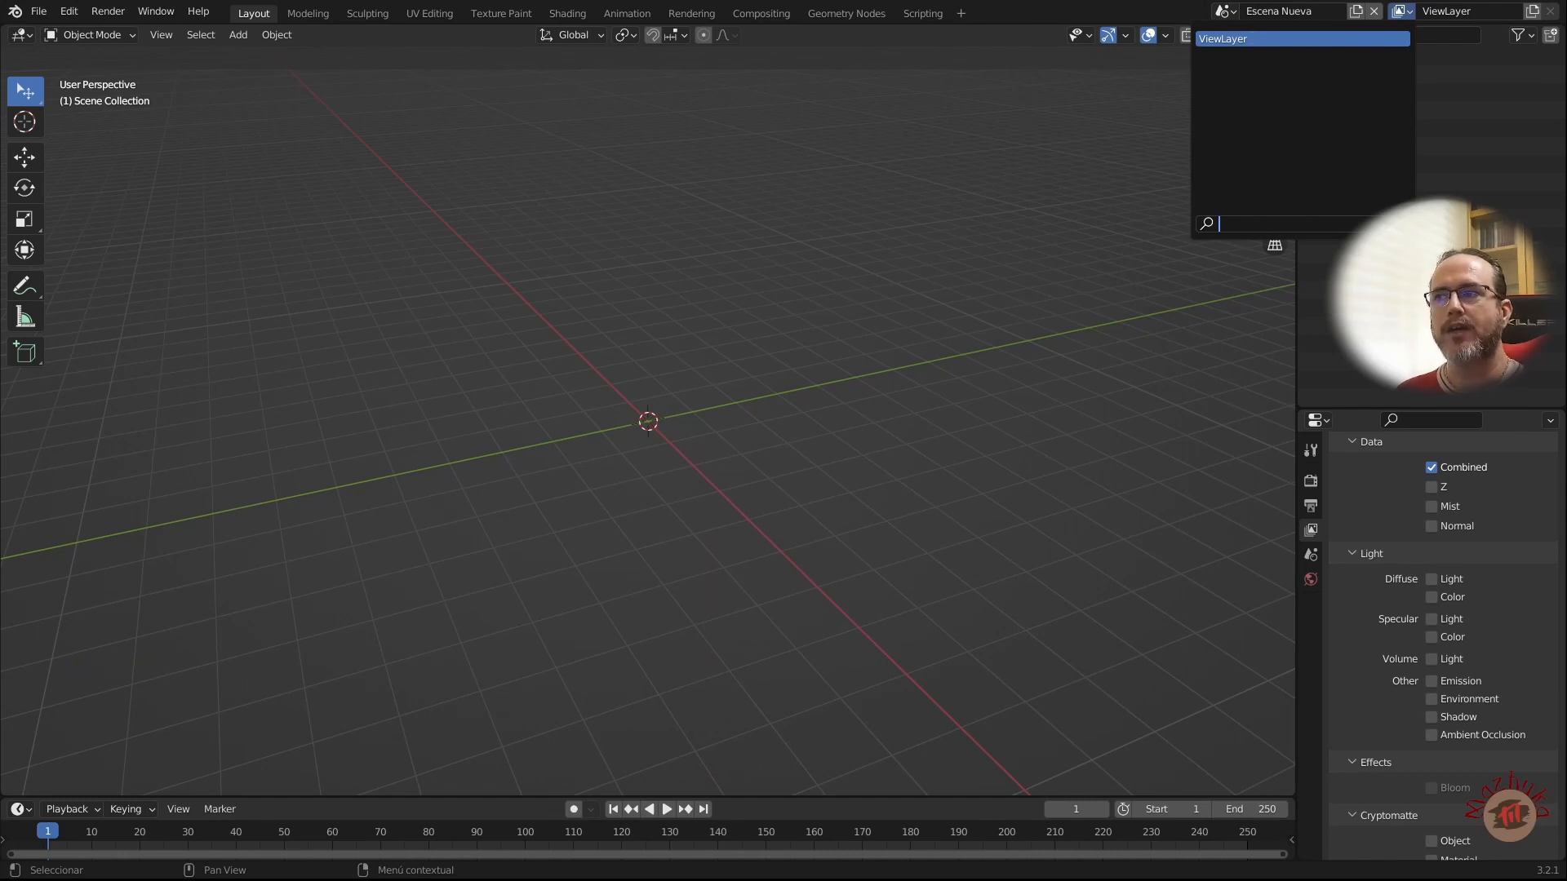
click(1262, 40)
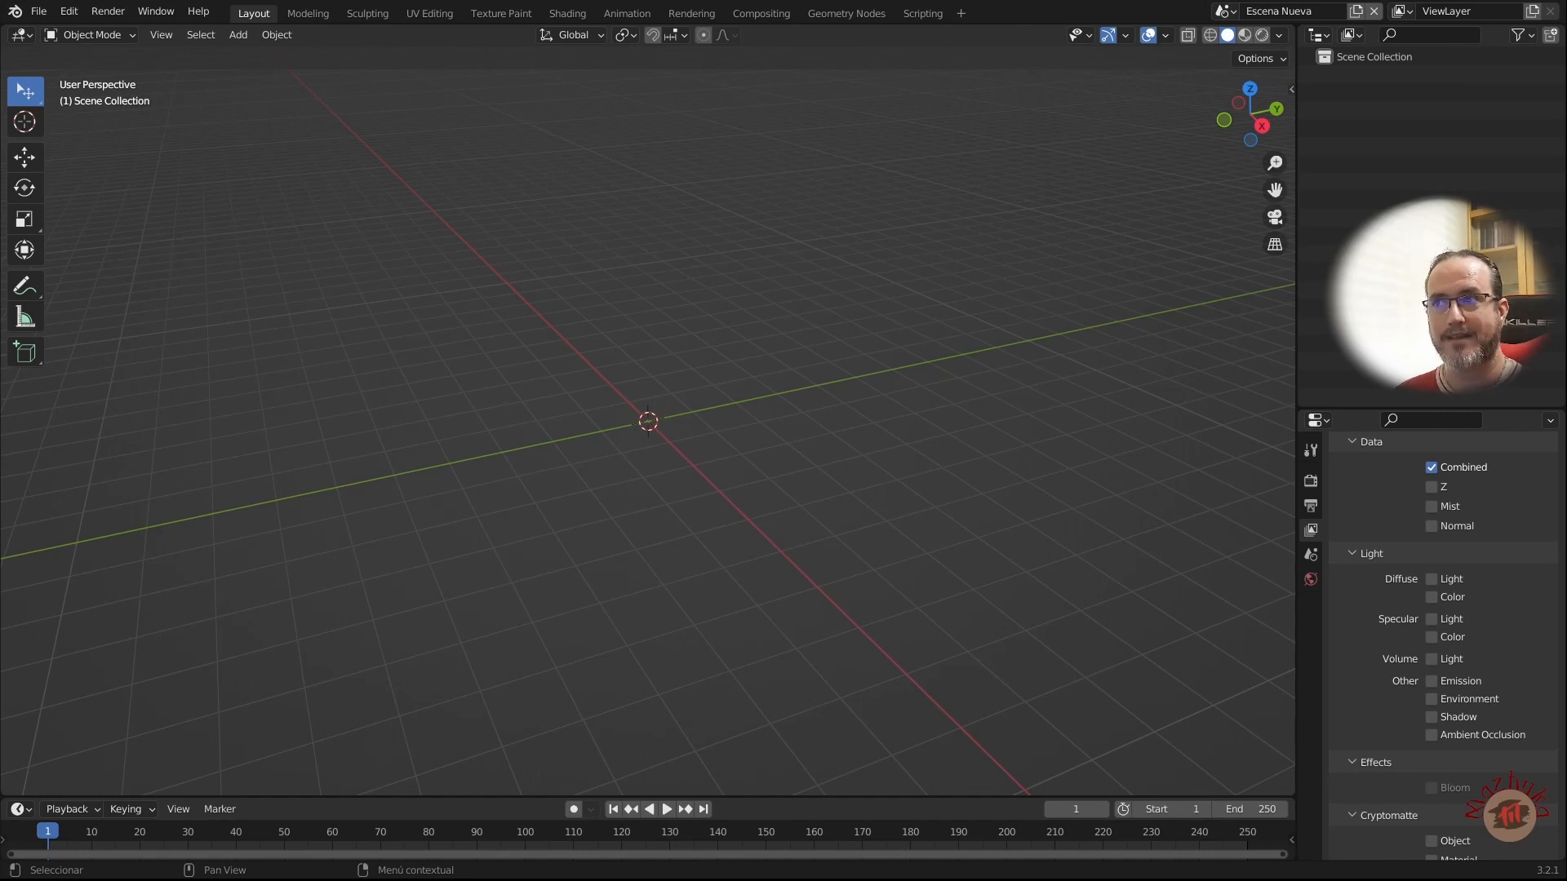
Step: Return to the Escena Completa scene and review its list of view layers without changing the active one
click(1224, 10)
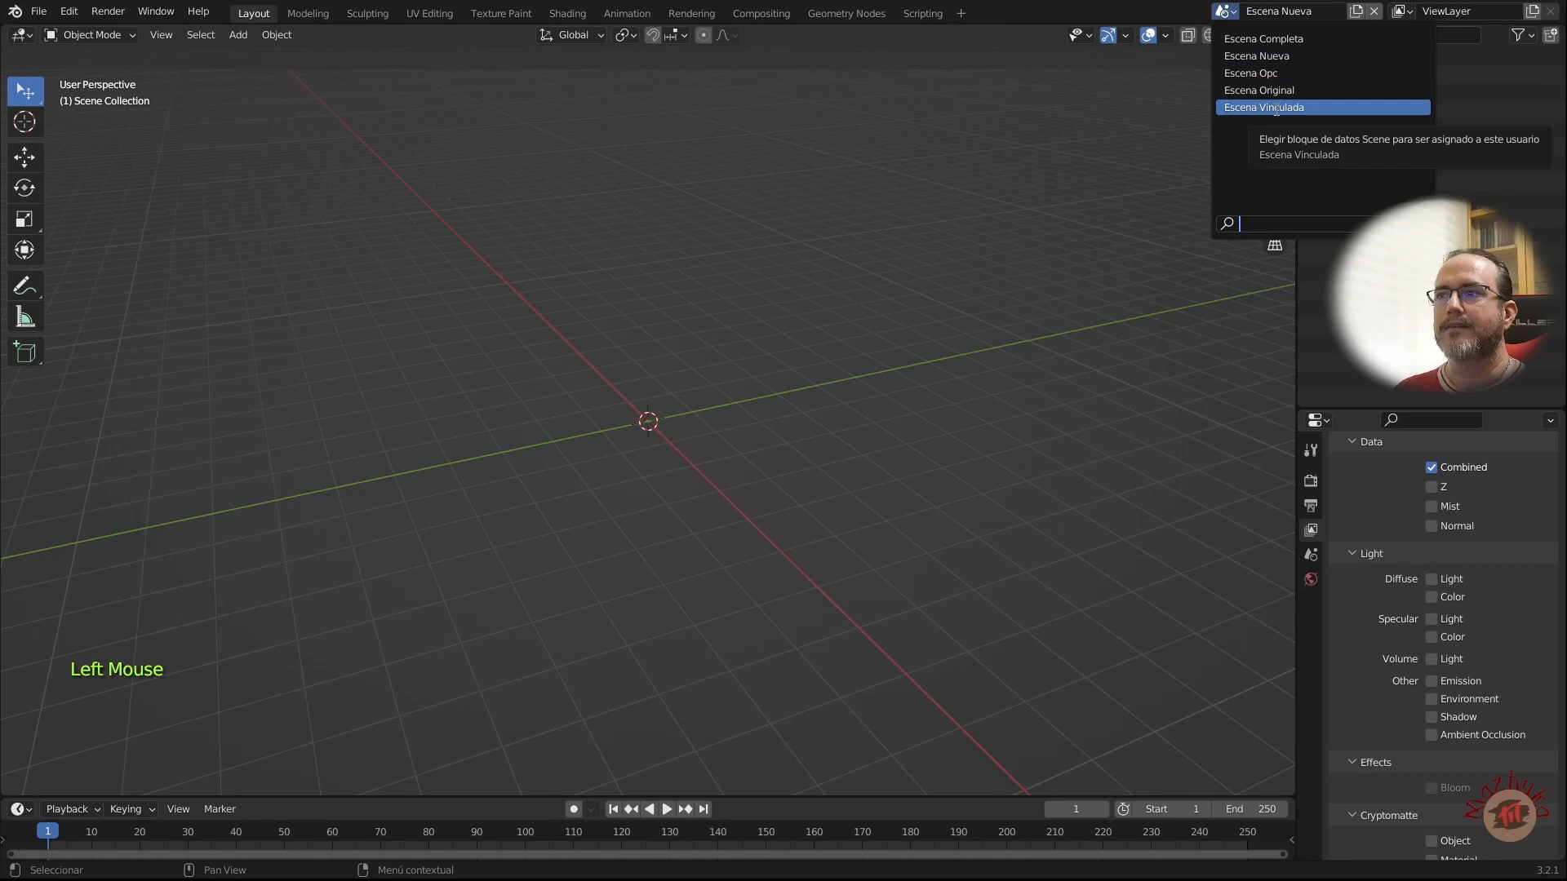
click(1278, 38)
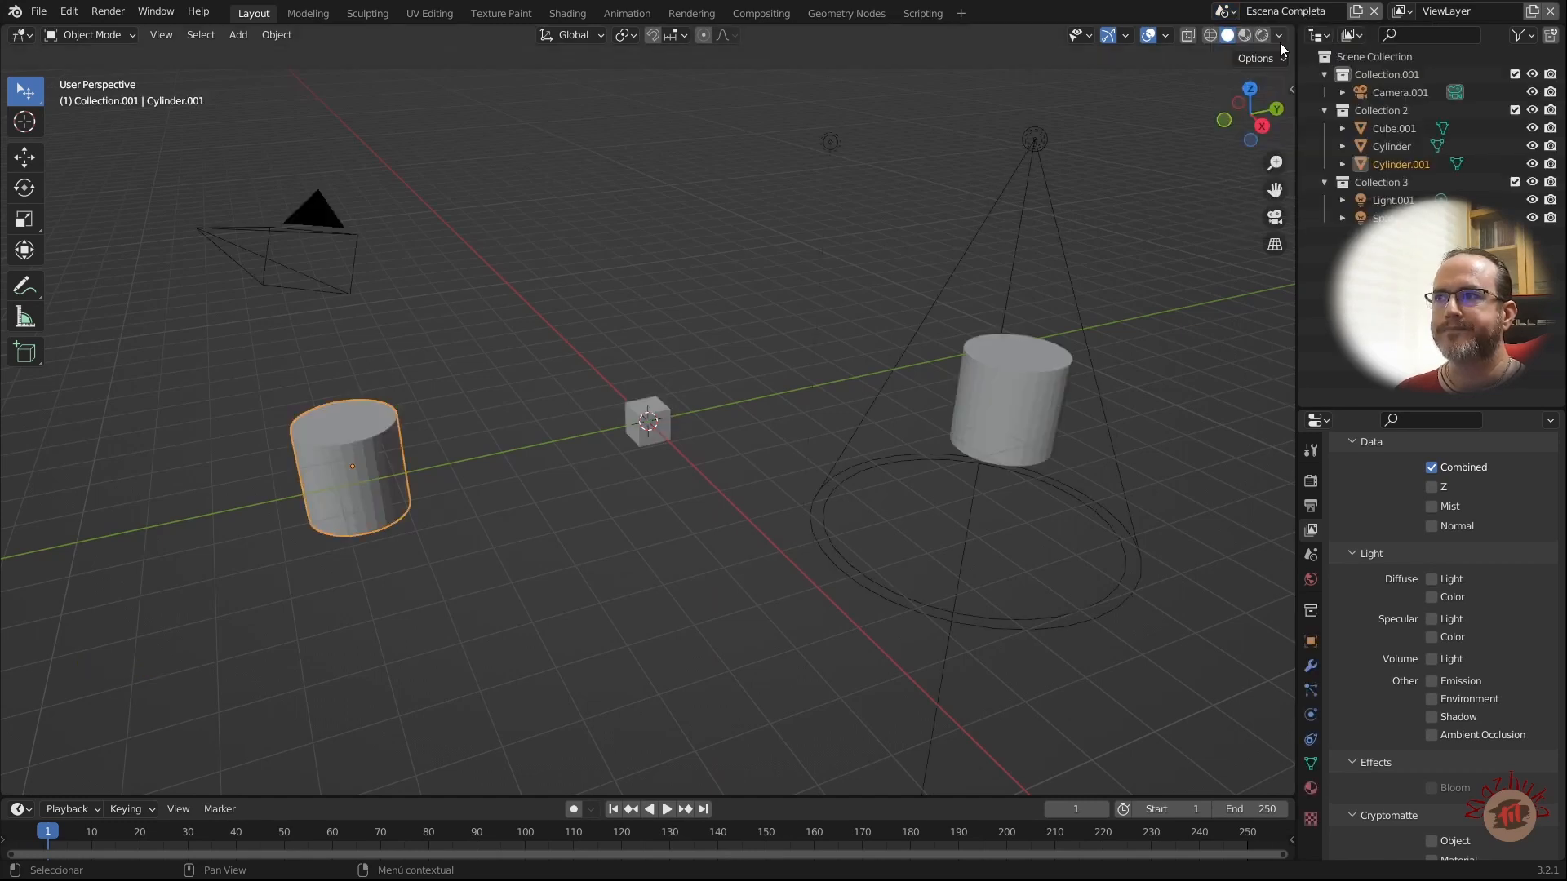
click(1400, 11)
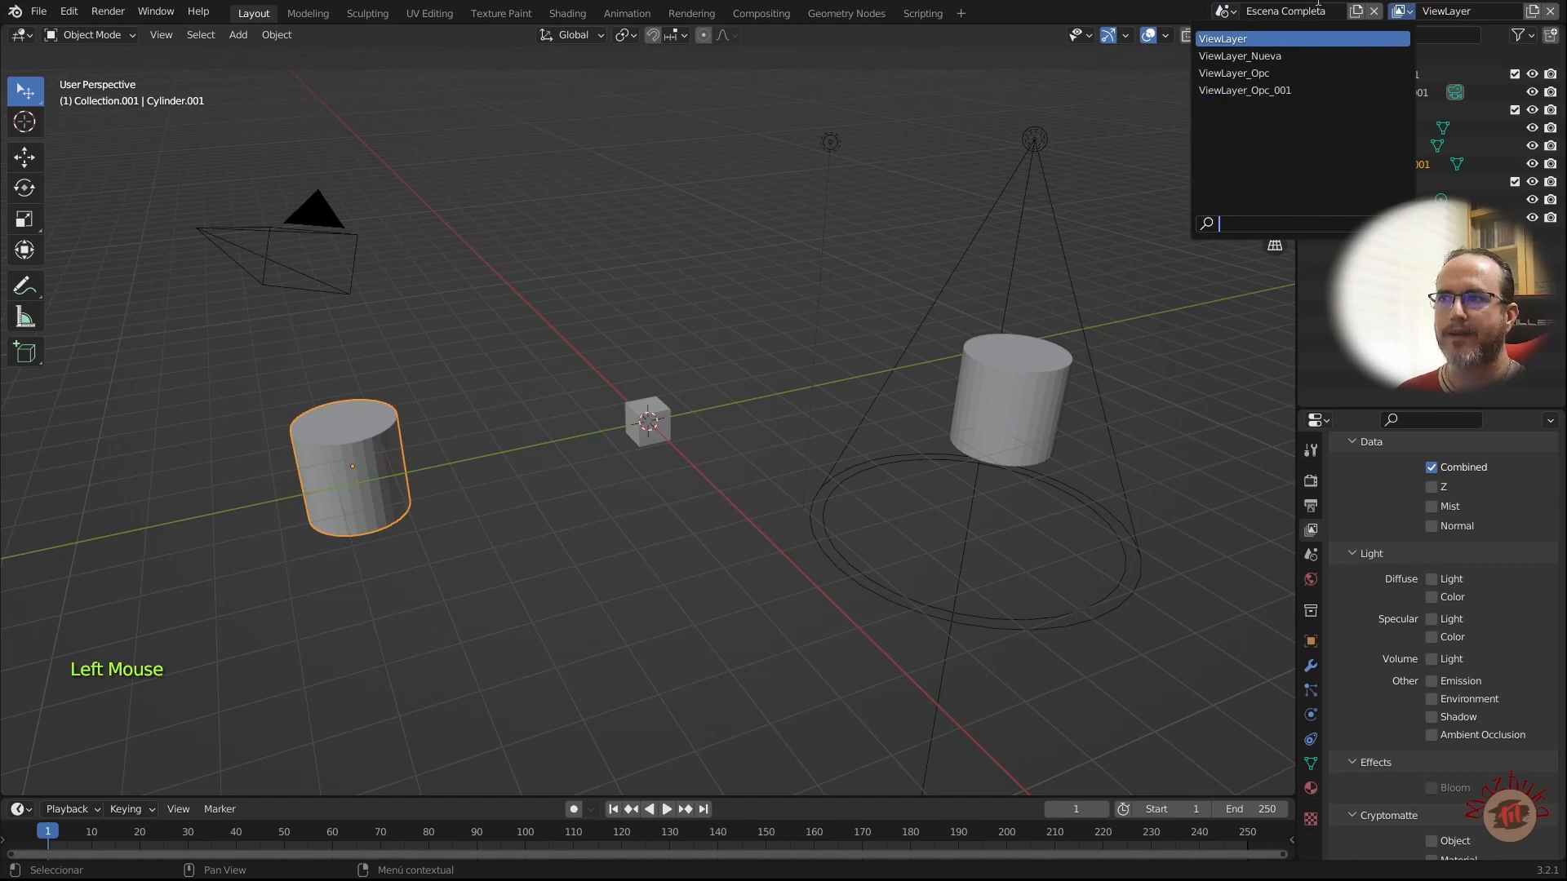
key(Escape)
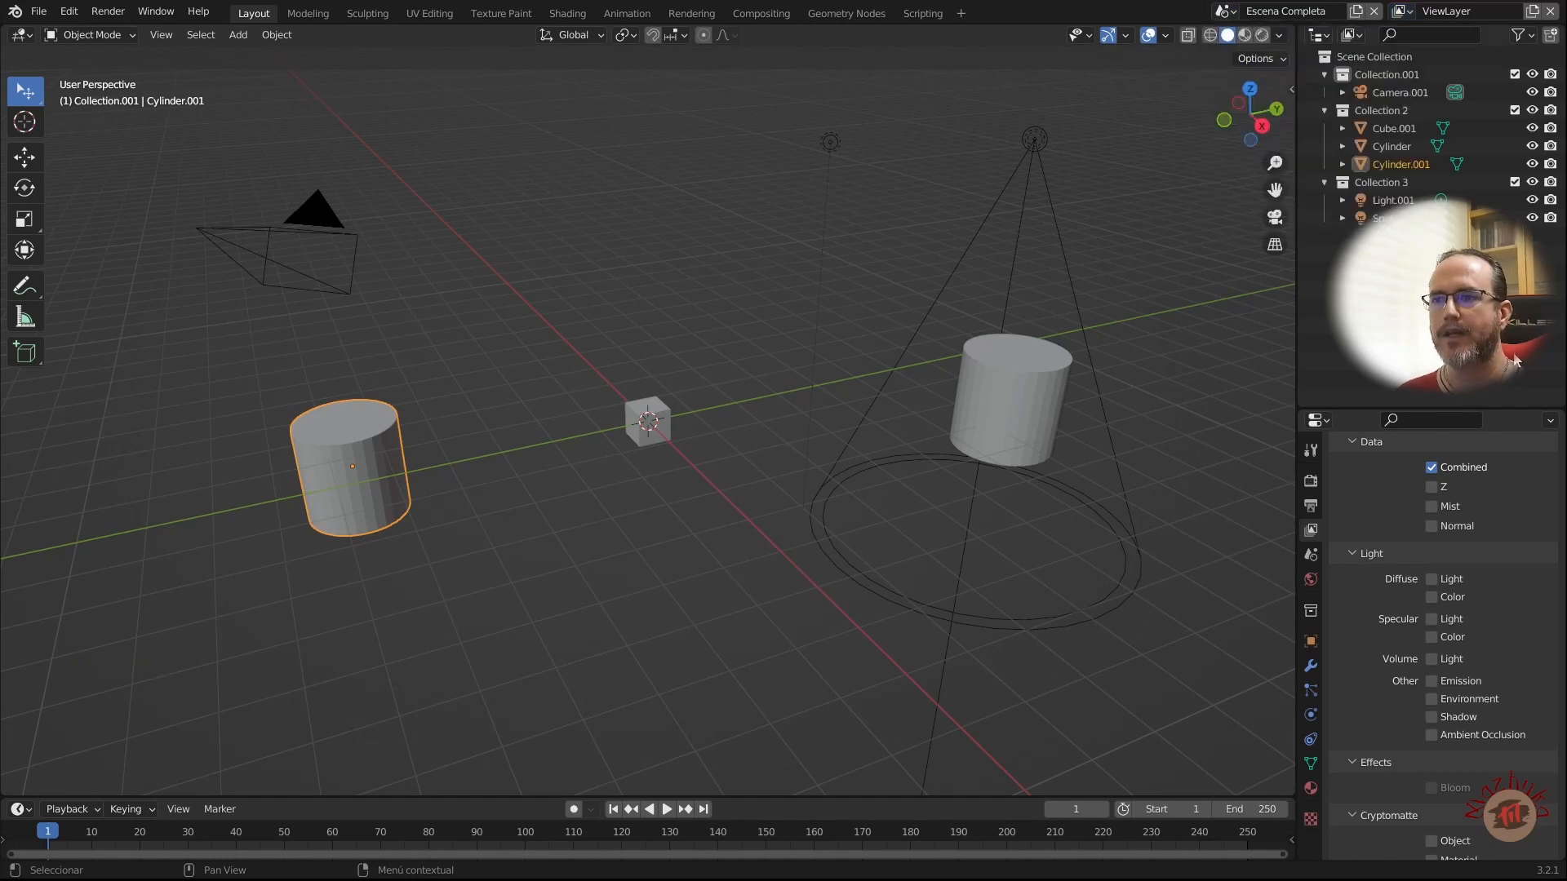